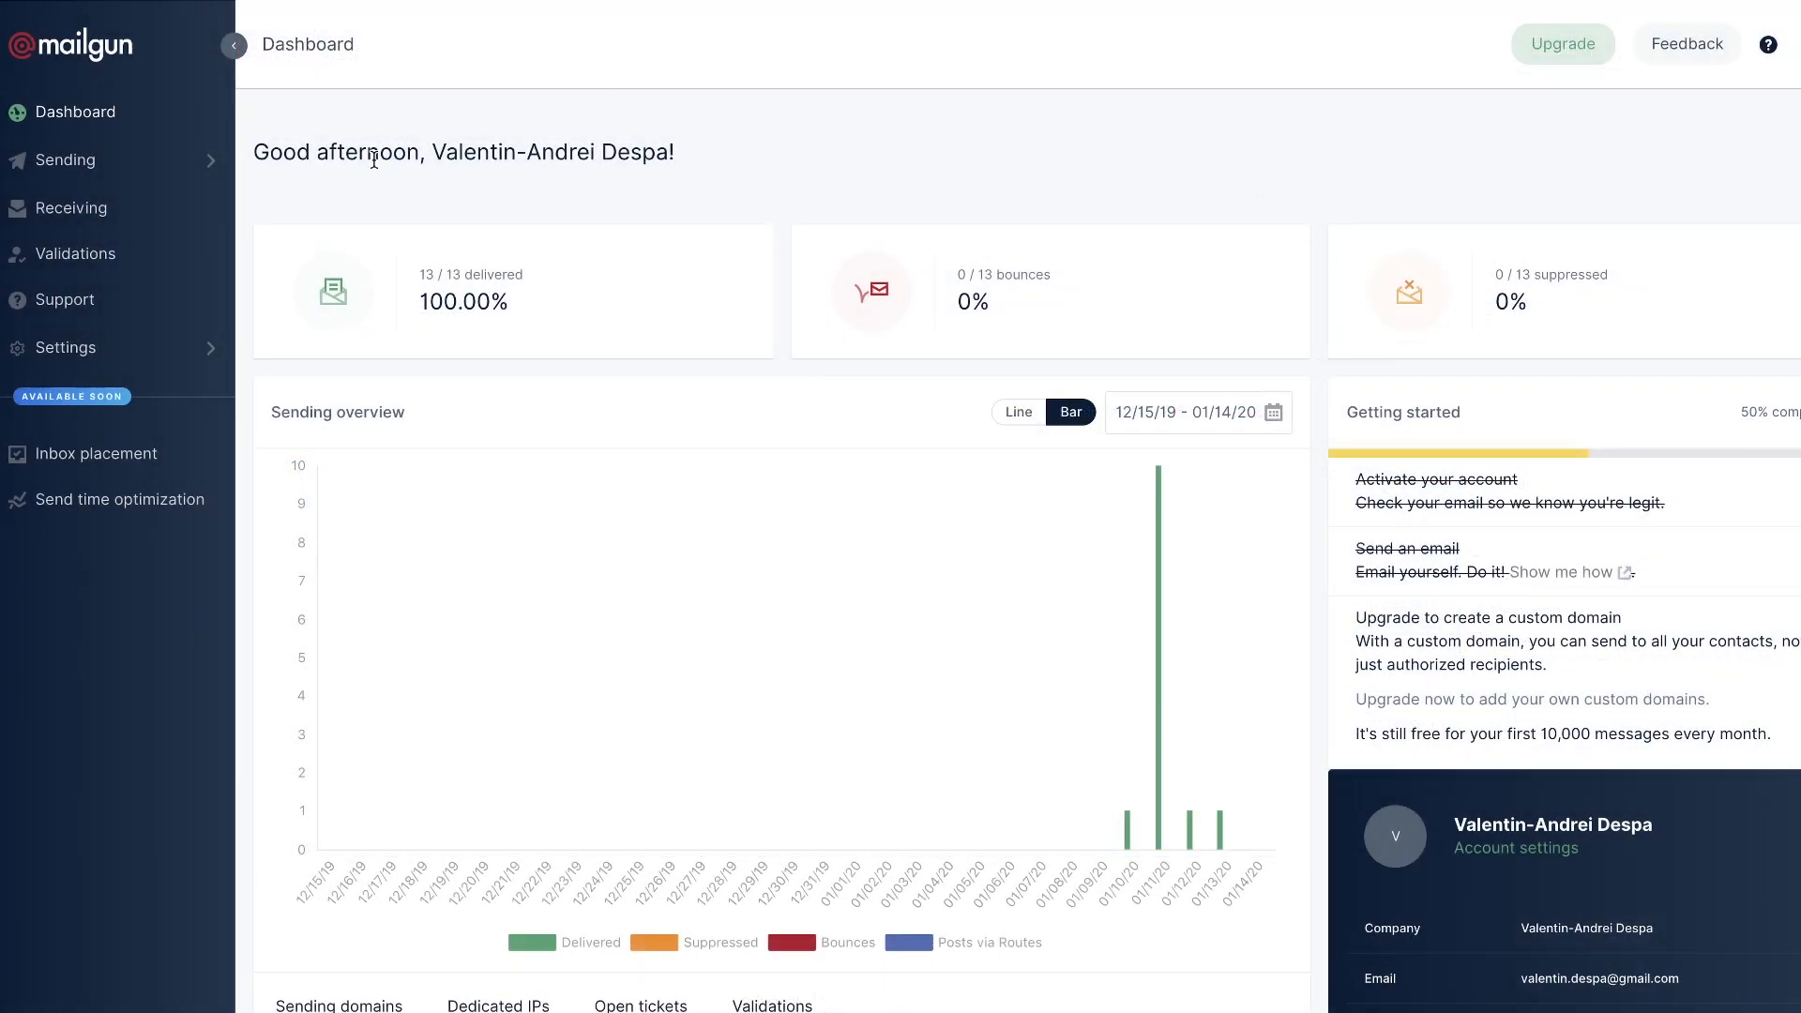
Step: Reveal the private API key on Mailgun's Settings > API Keys page
click(103, 350)
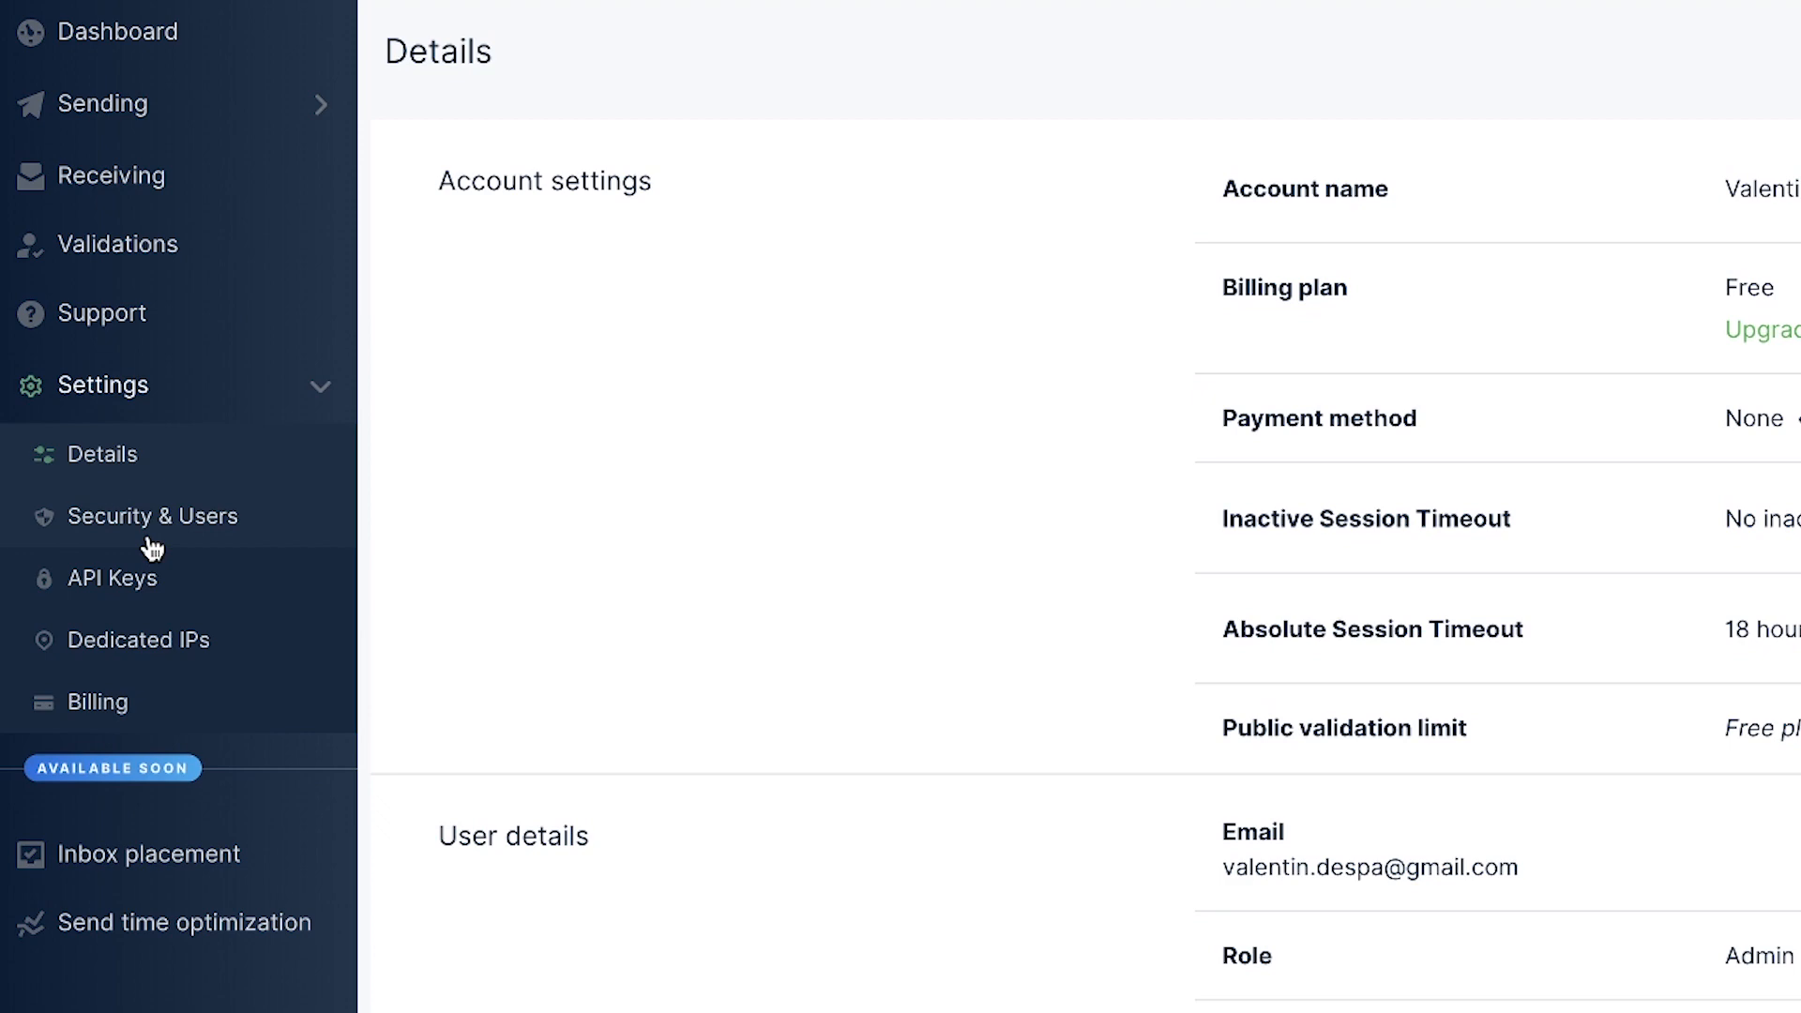
click(145, 607)
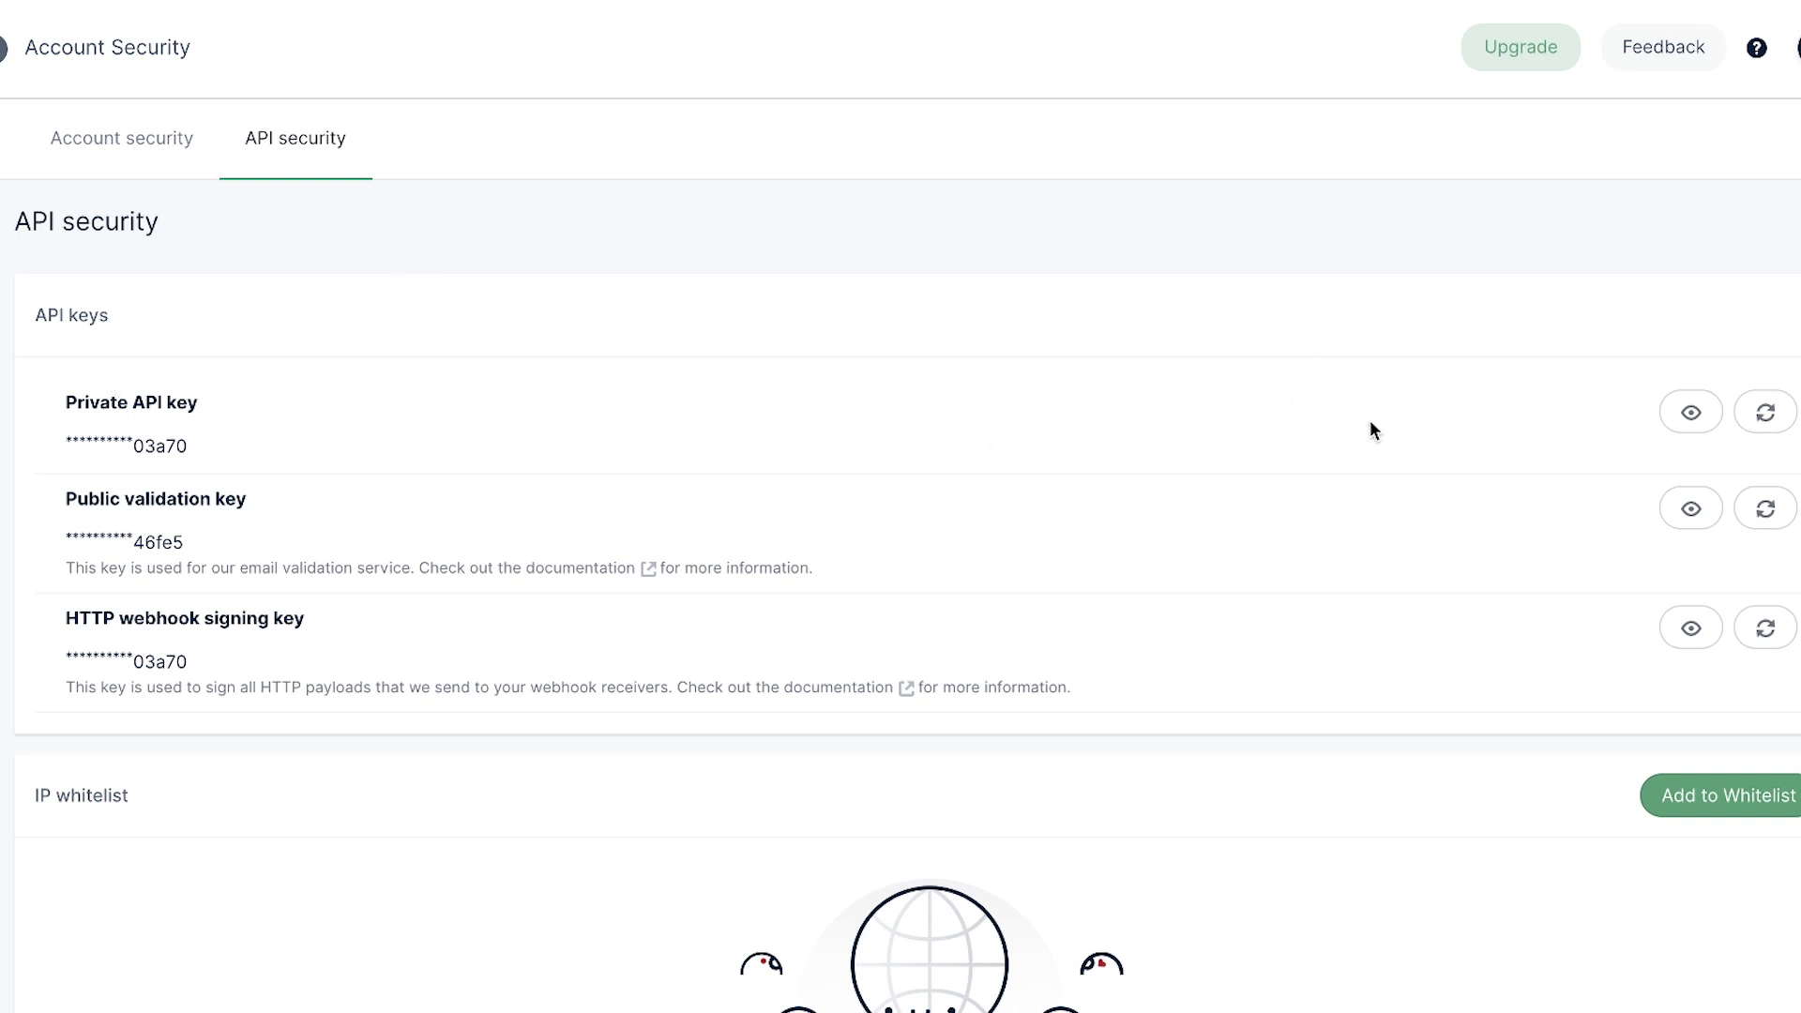
click(1677, 421)
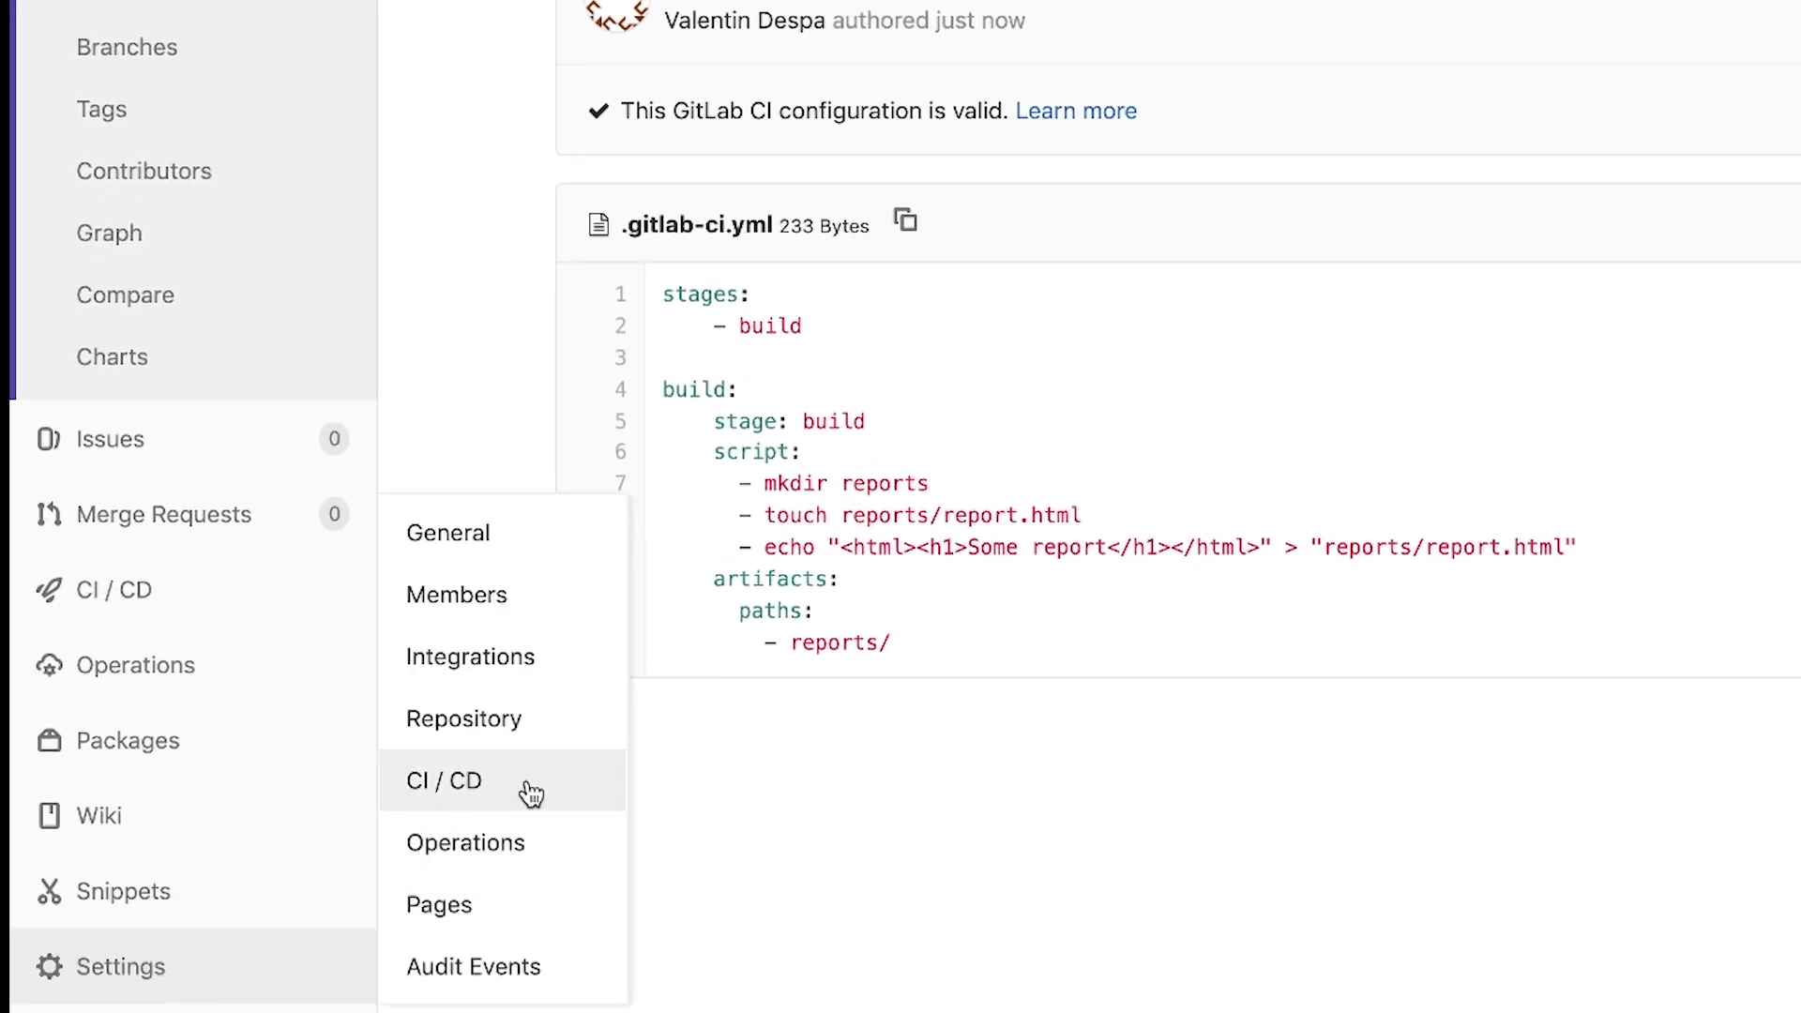
Step: Add a CI/CD variable MAILGUN_API_KEY with the pasted private key as its value
click(530, 794)
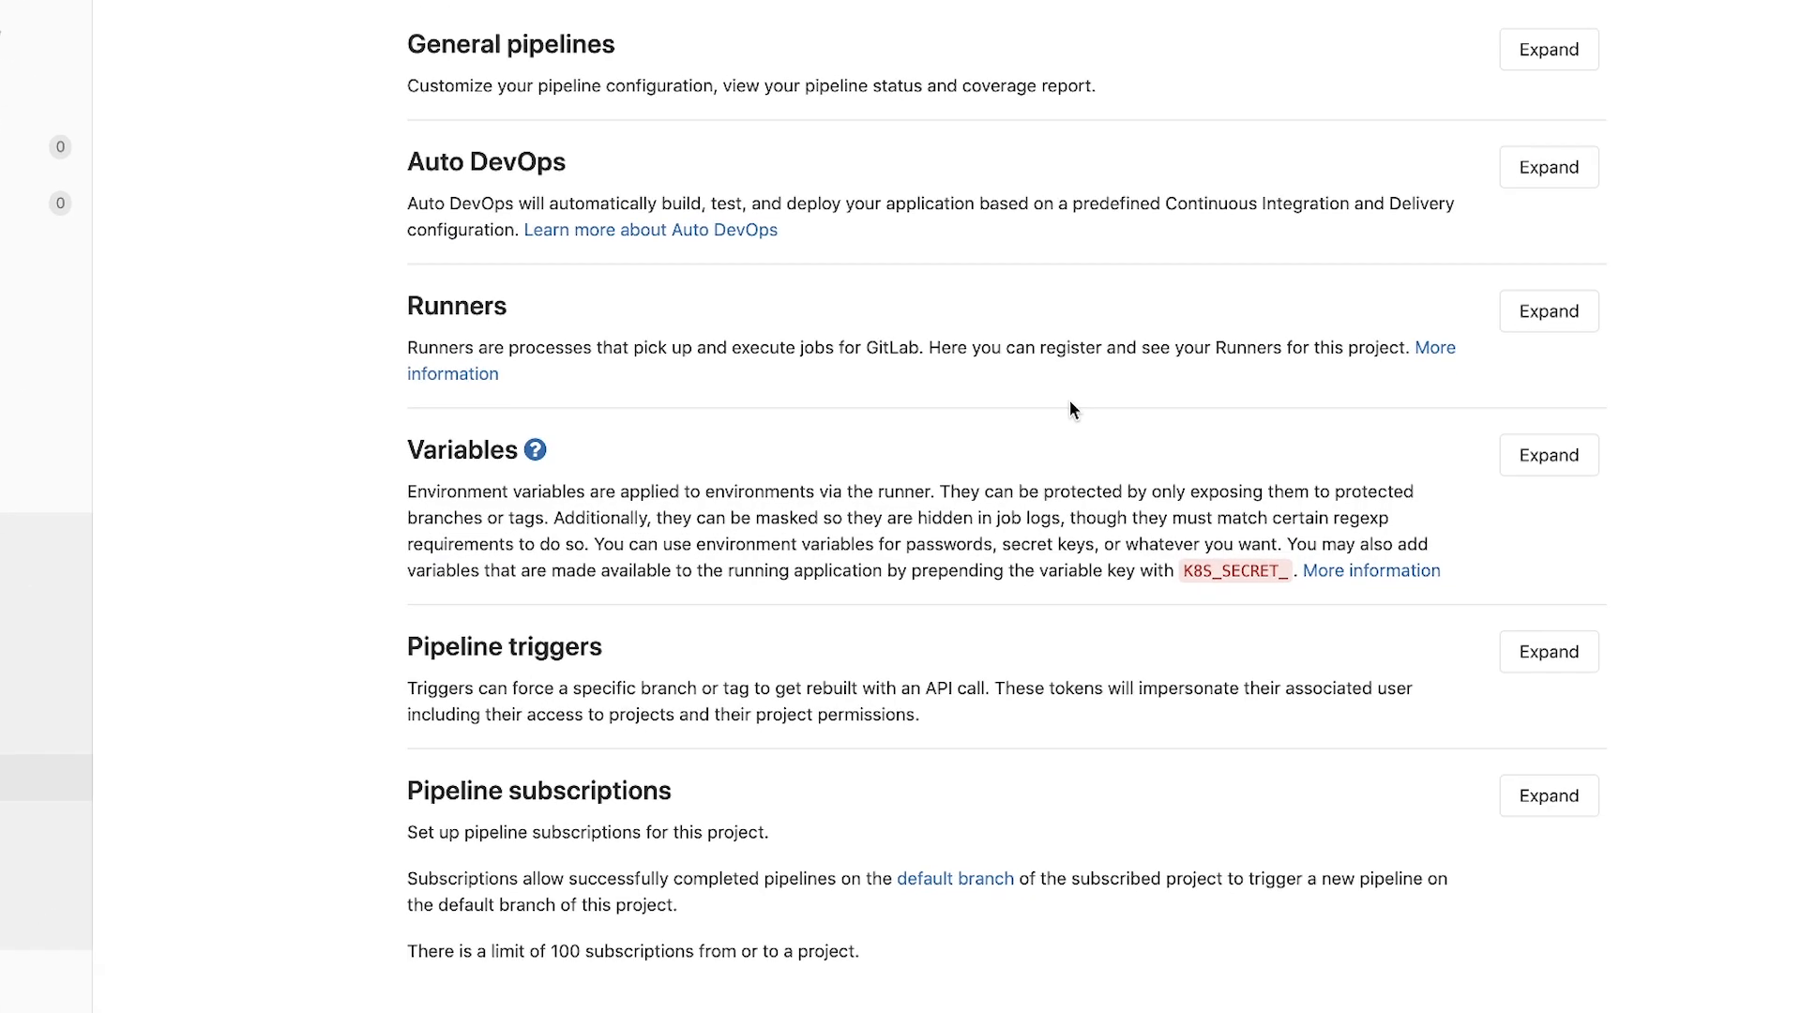
click(1559, 279)
scroll(965, 490, down, 3)
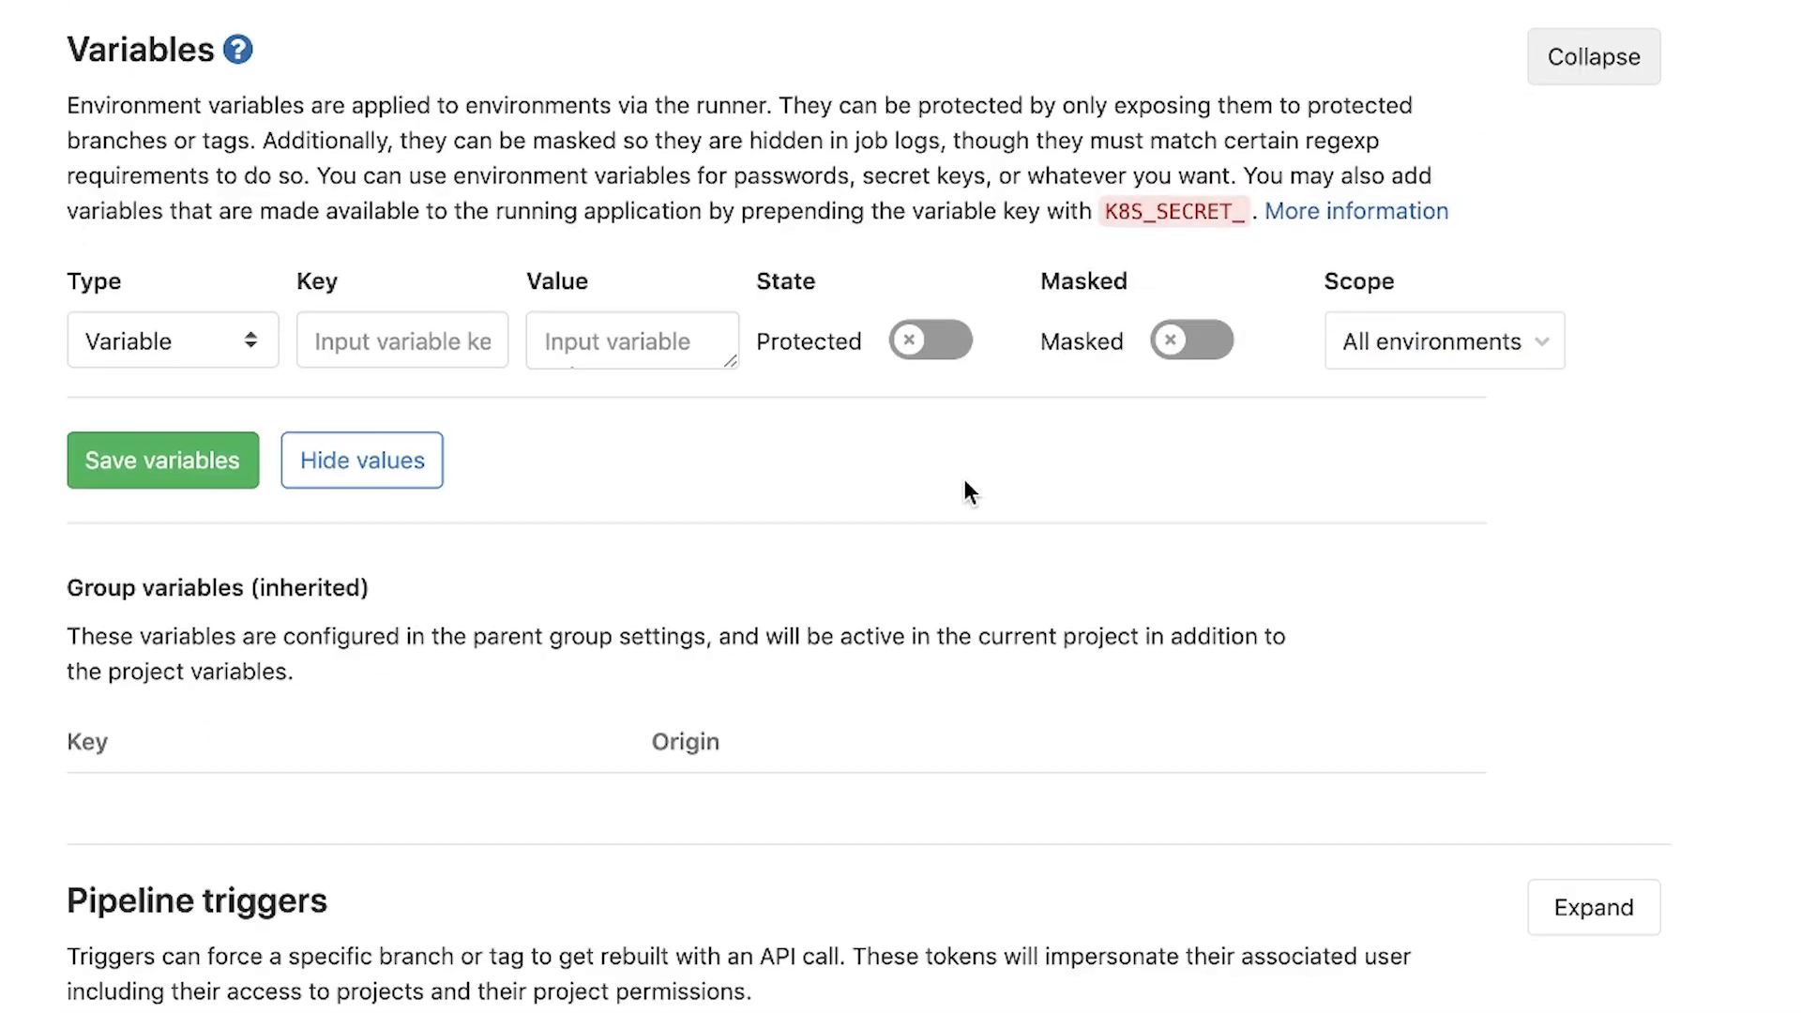
click(396, 351)
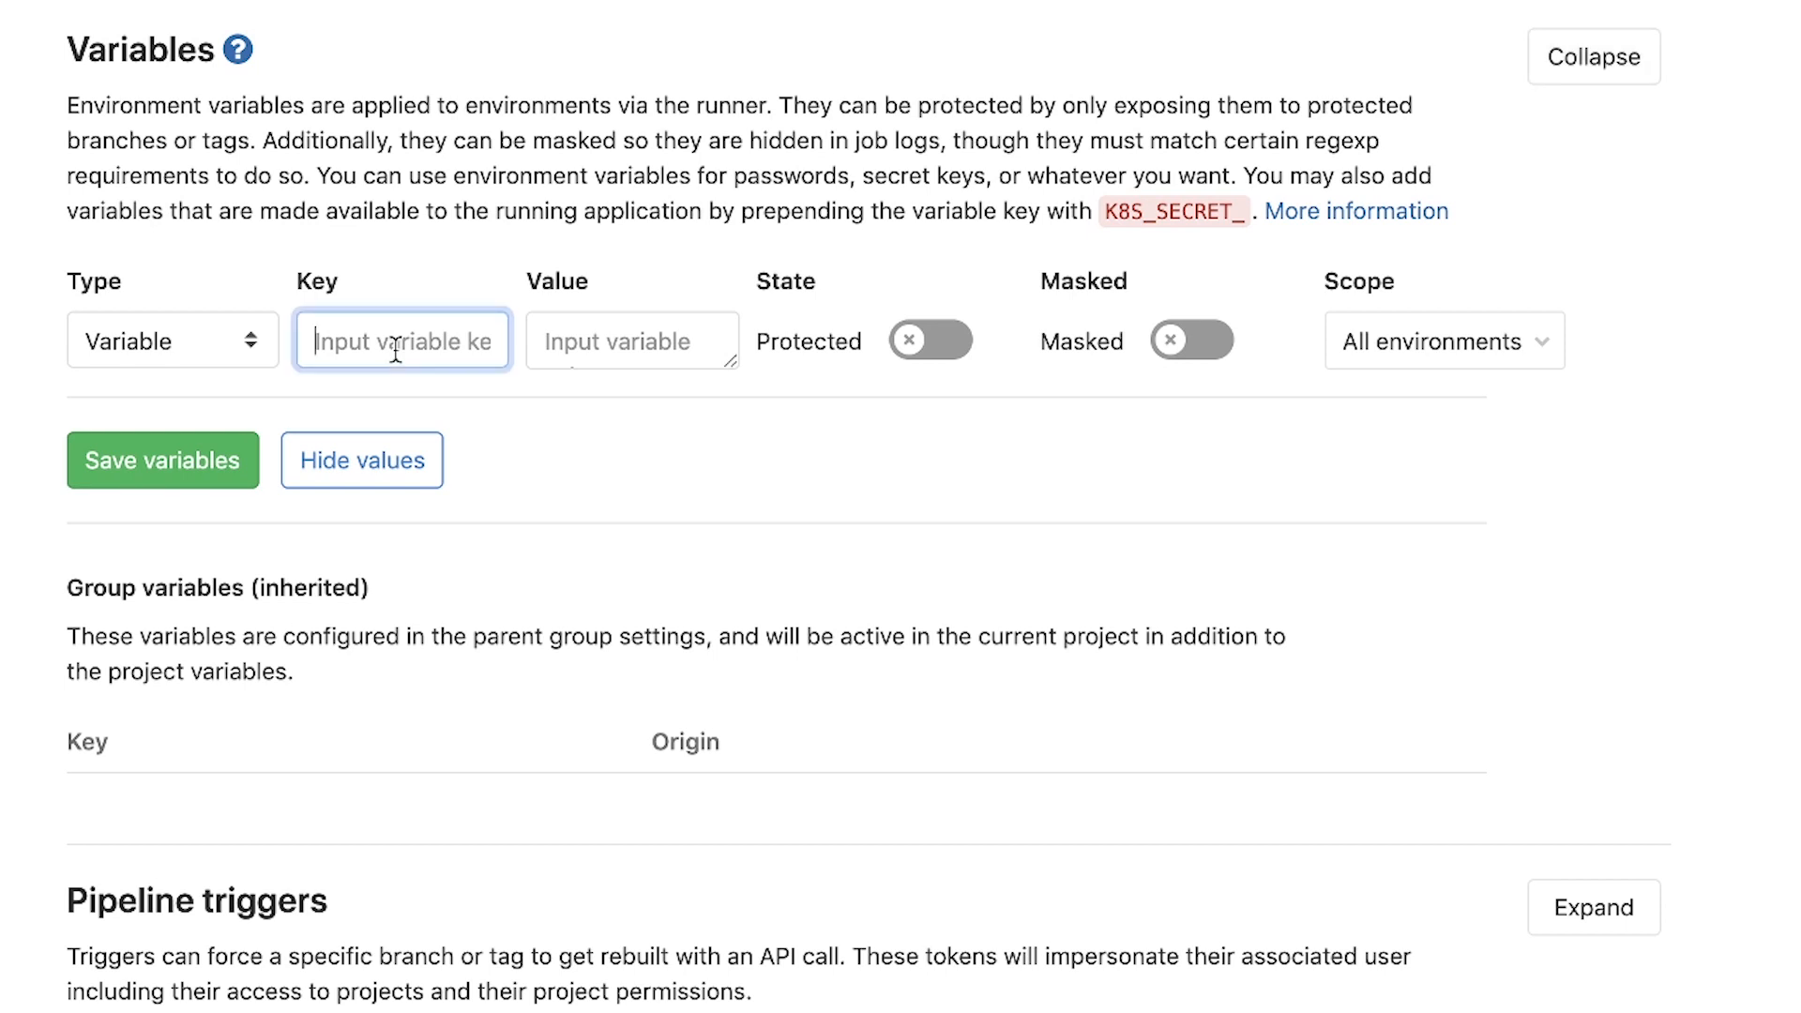
click(562, 344)
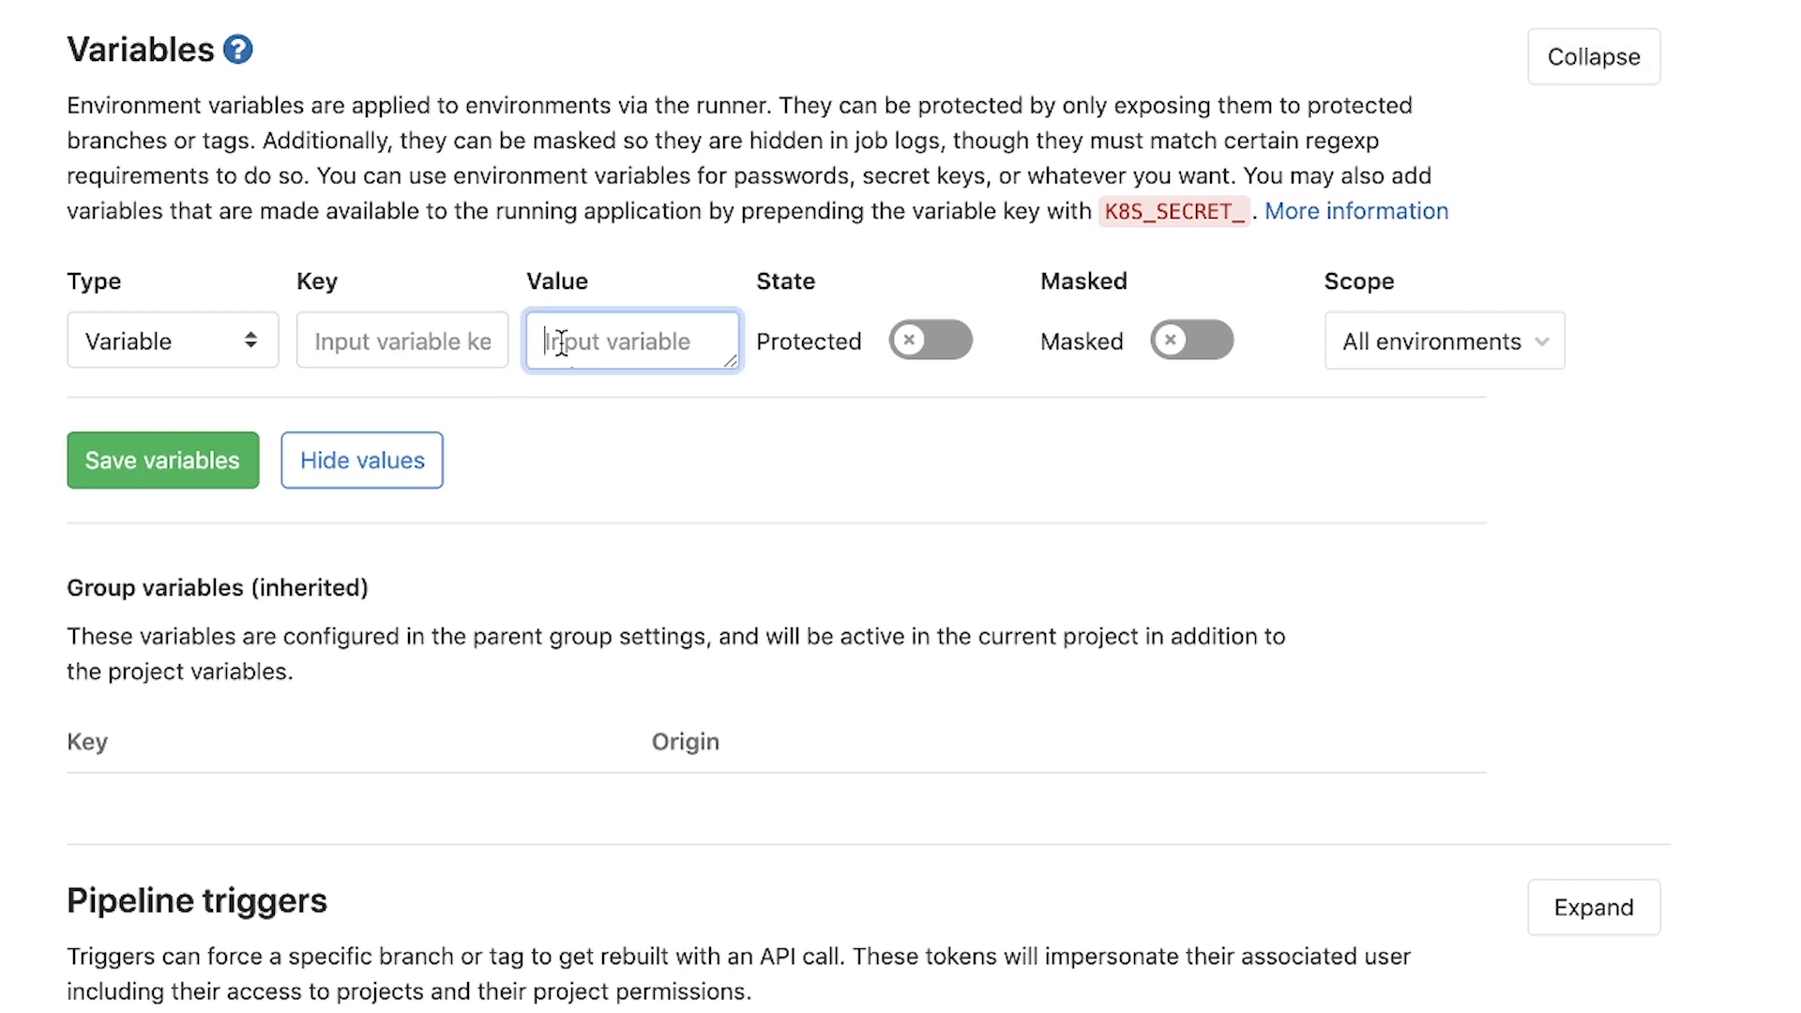
key(ctrl+v)
click(371, 343)
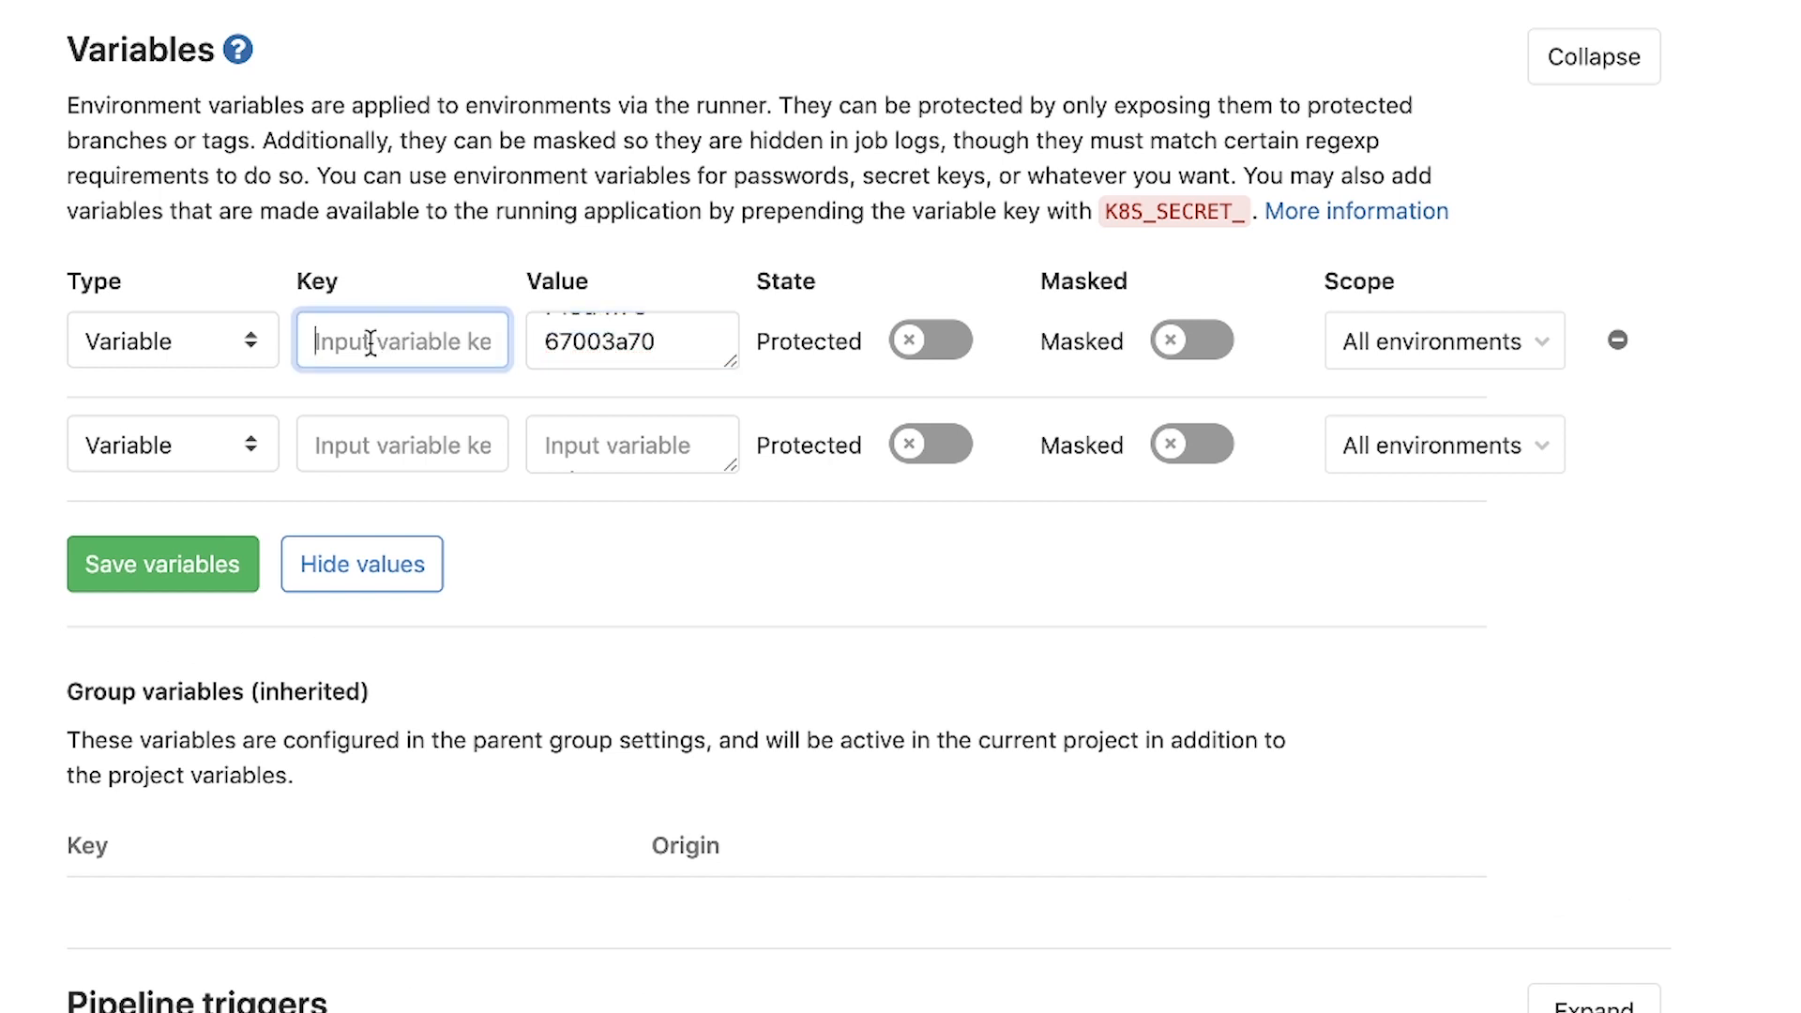
text(MAILGU)
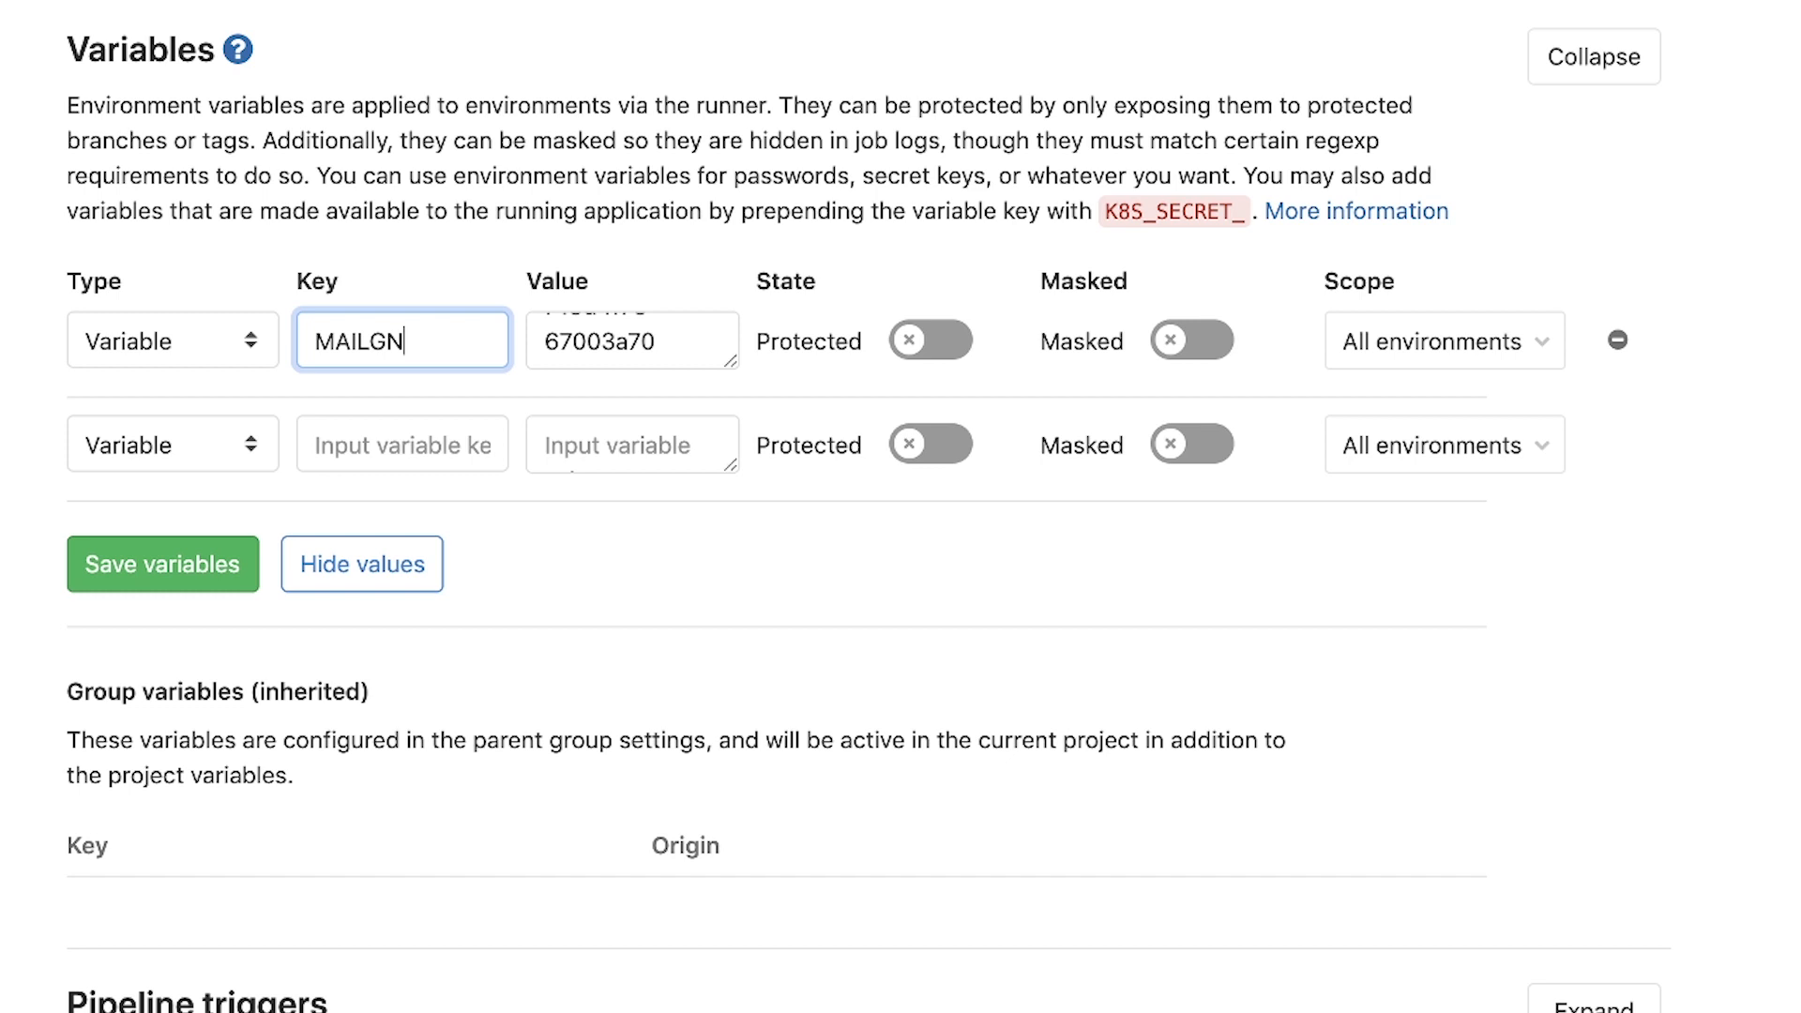
text(N_API_KEUY)
key(BackSpace)
key(BackSpace)
text(Y)
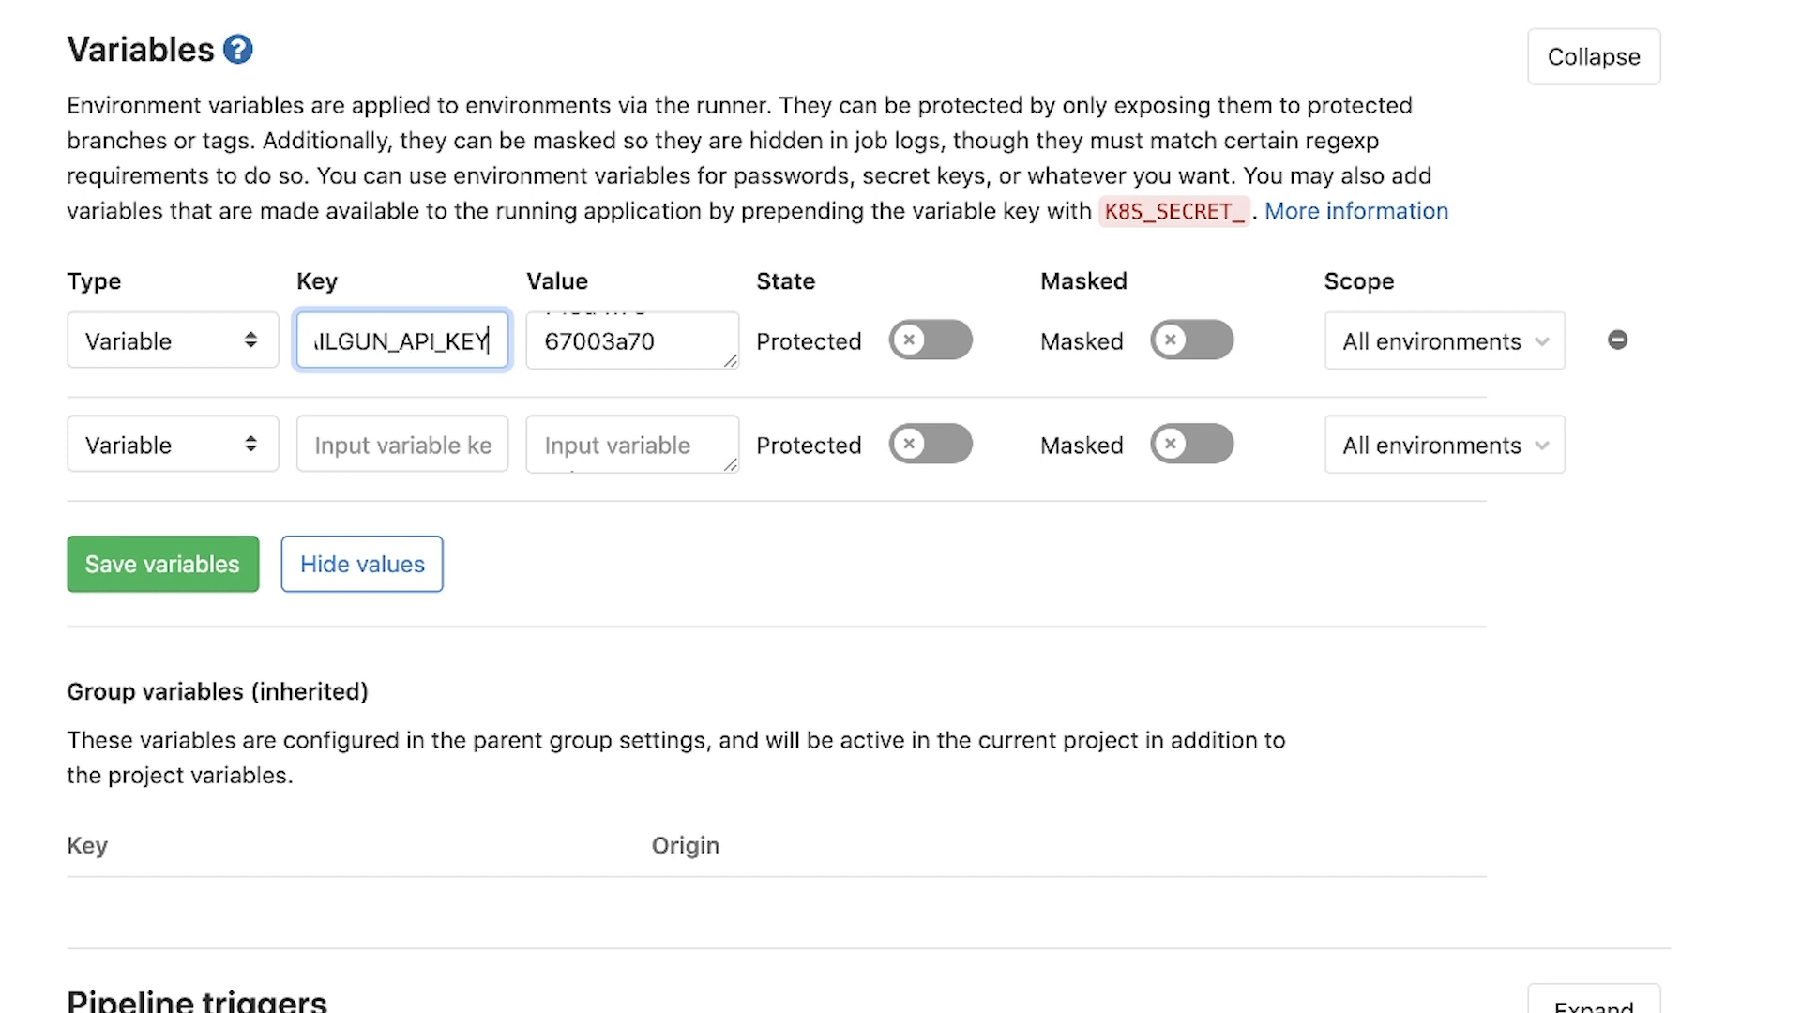
Step: Add a second variable keyed MAILGUN_DOMAIN, ready for its value
click(370, 486)
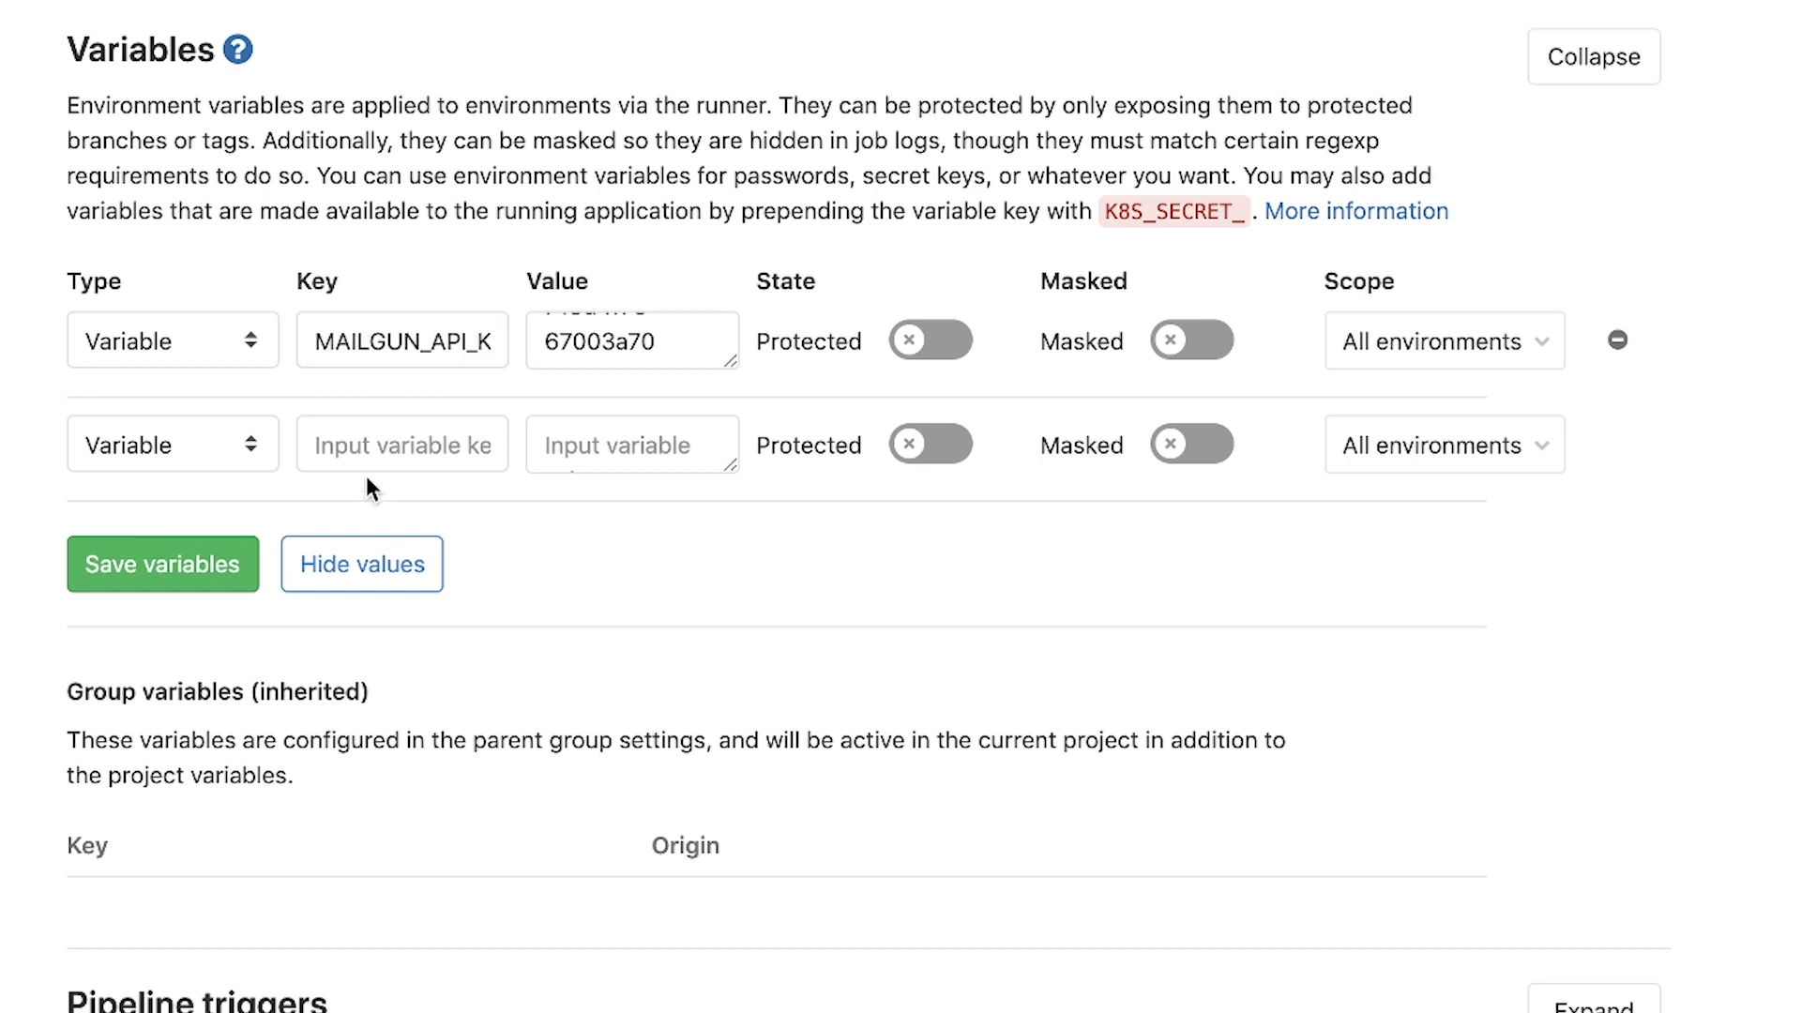
click(370, 453)
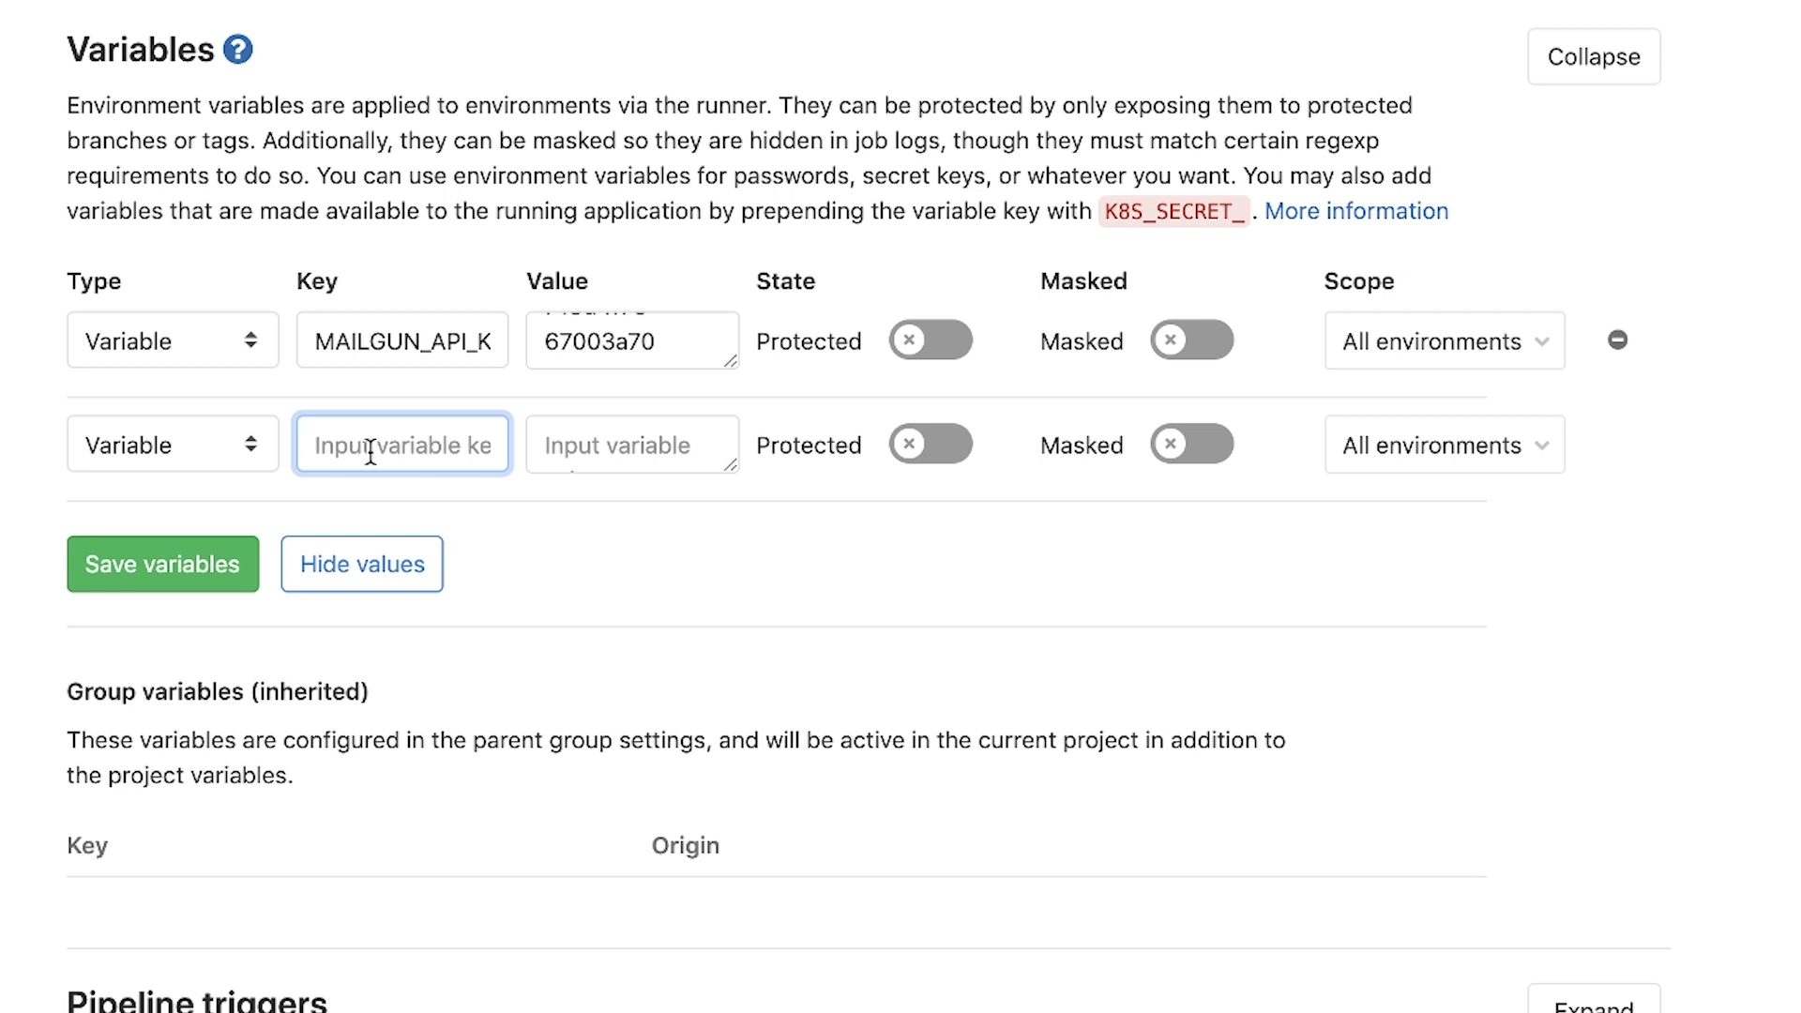
text(MAILGUN_DM)
key(BackSpace)
text(OMA)
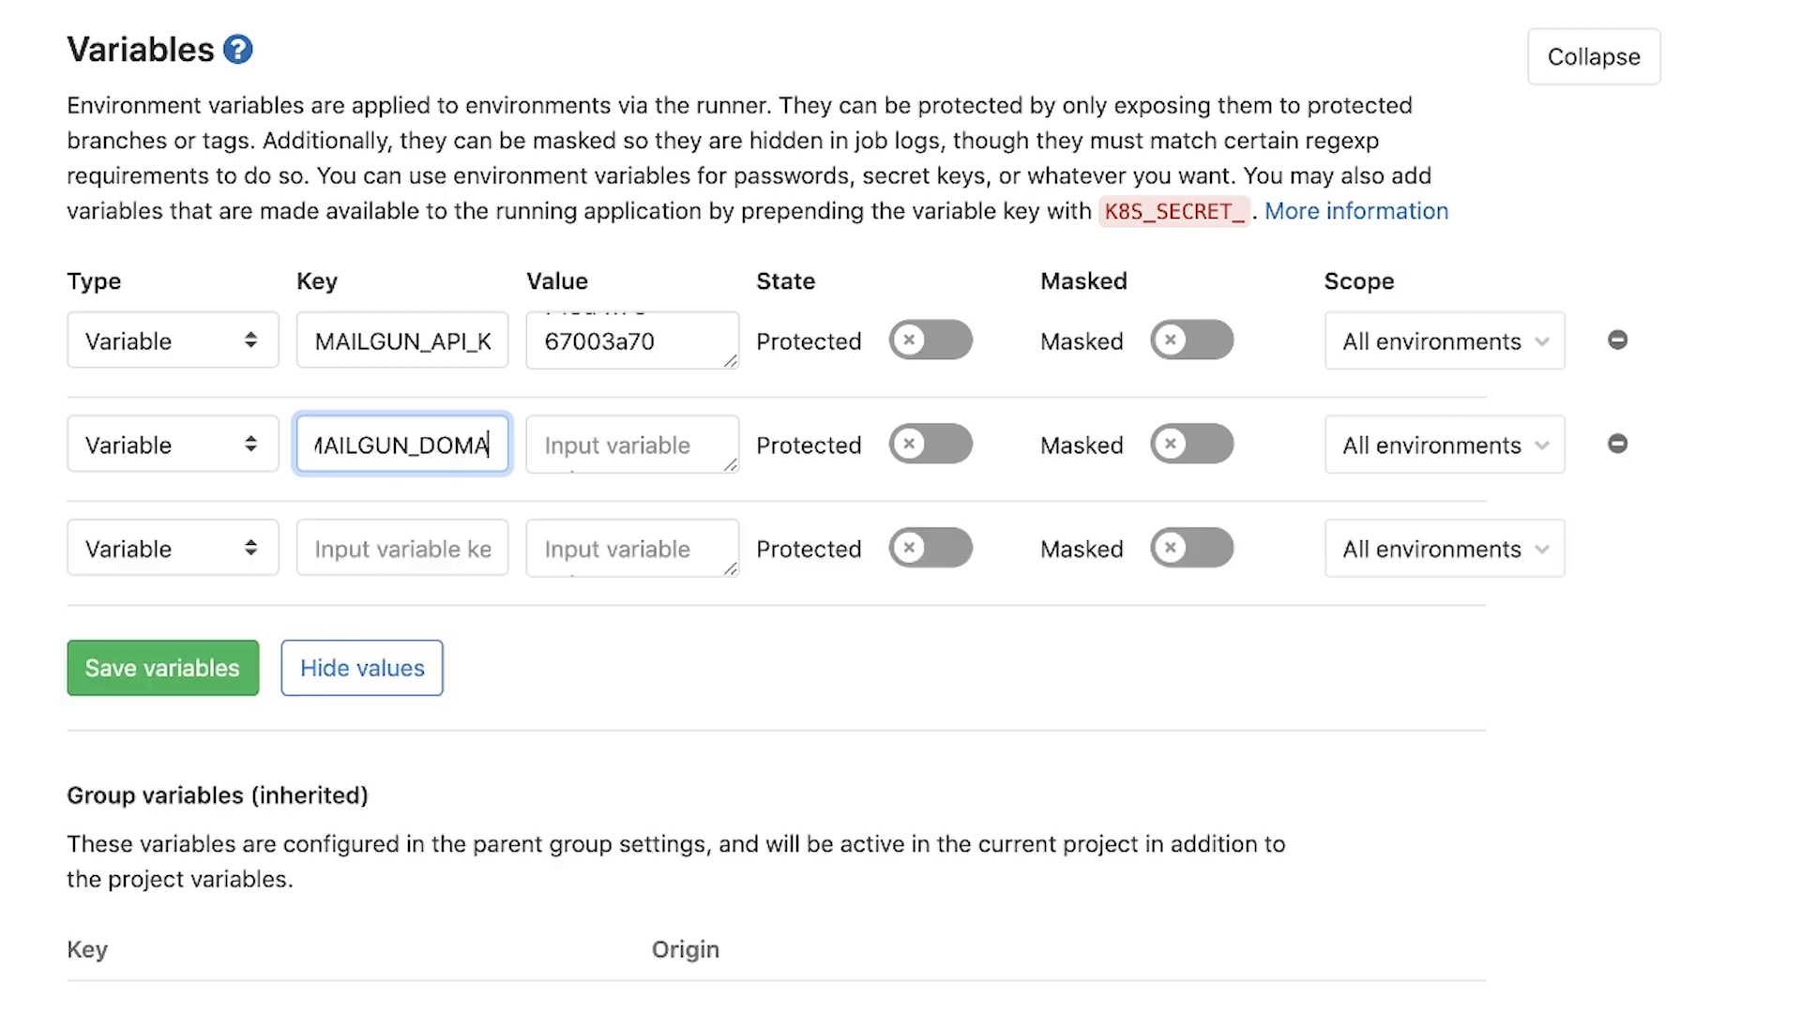
text(IN)
key(Tab)
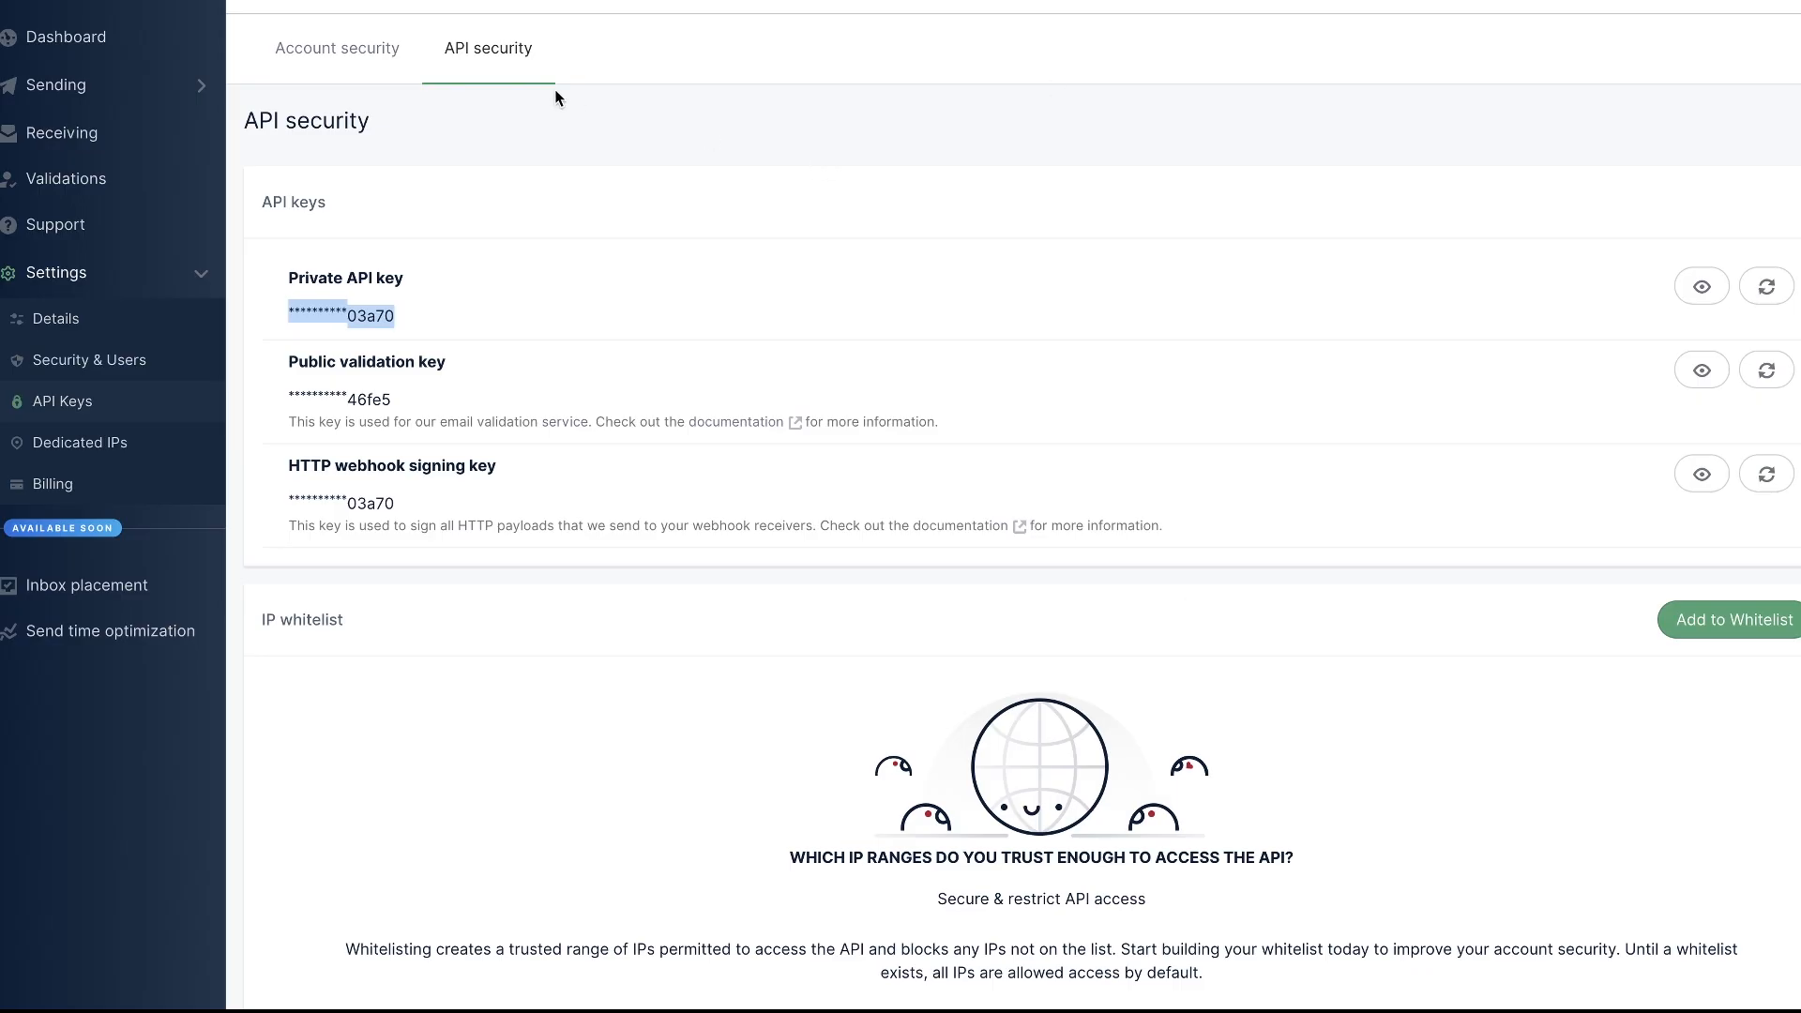
Step: Select the sandbox sending domain name on the Mailgun dashboard to copy it
click(106, 39)
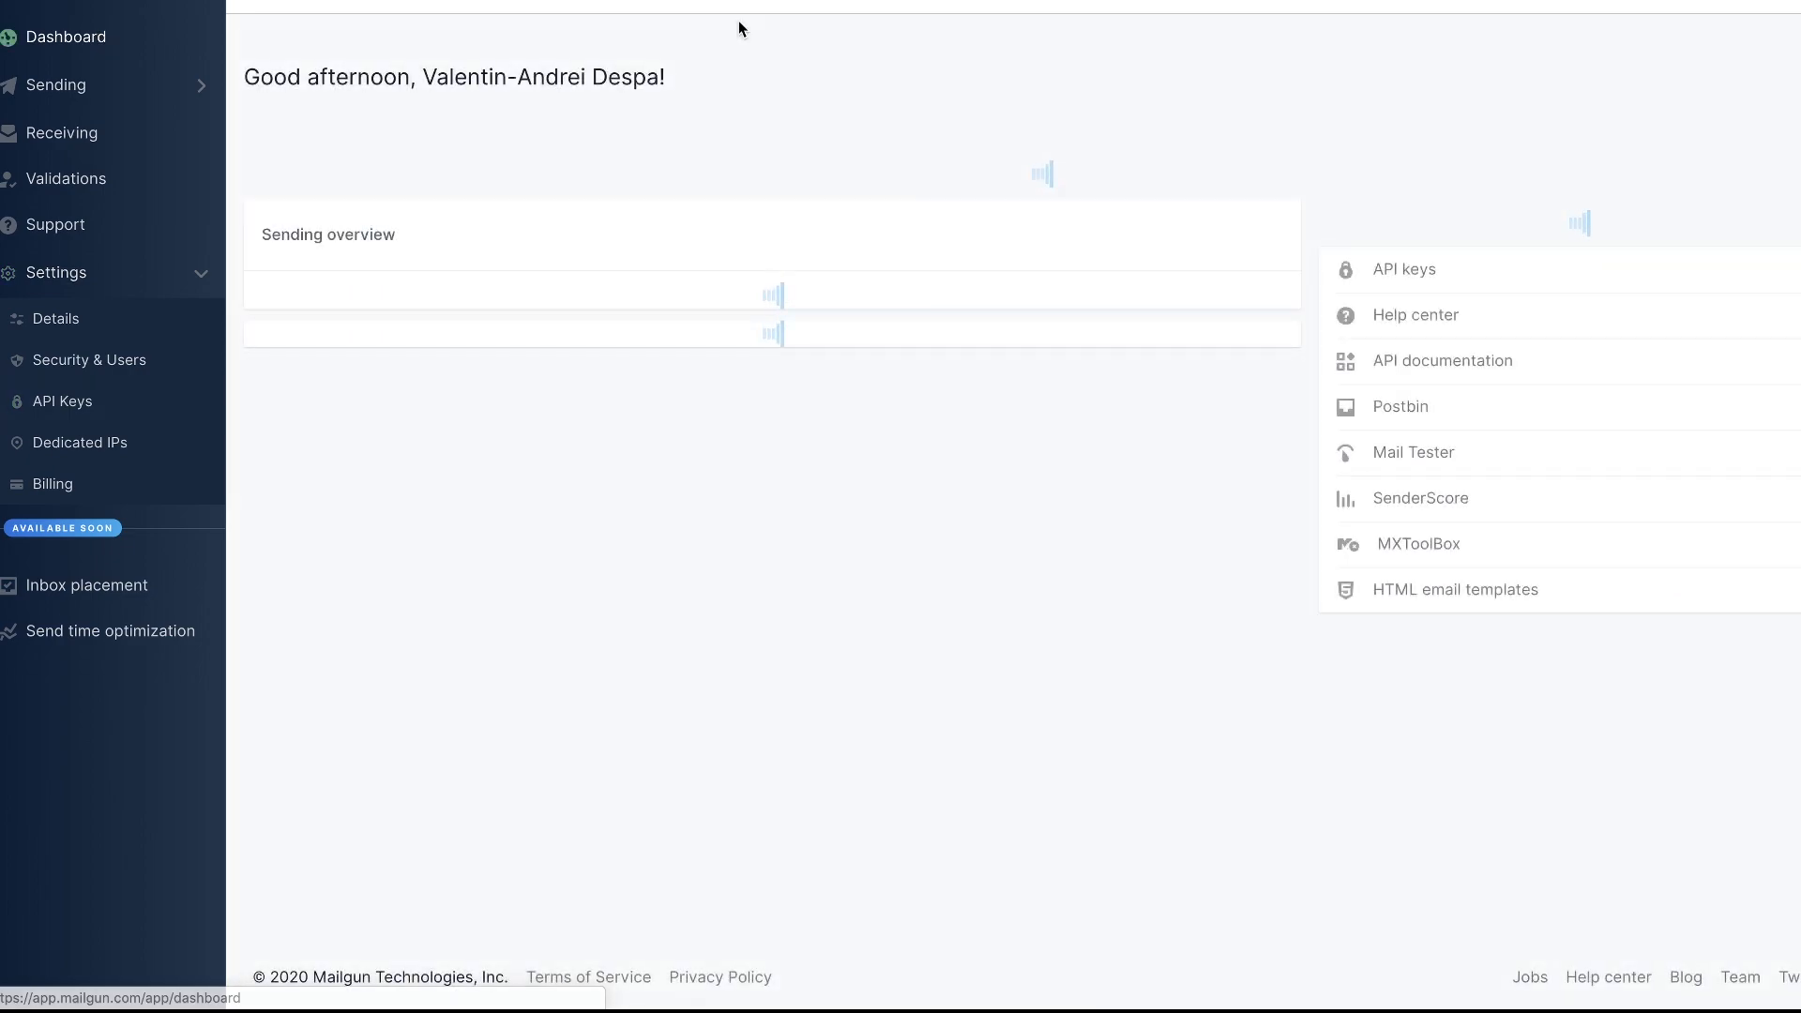
scroll(817, 687, down, 3)
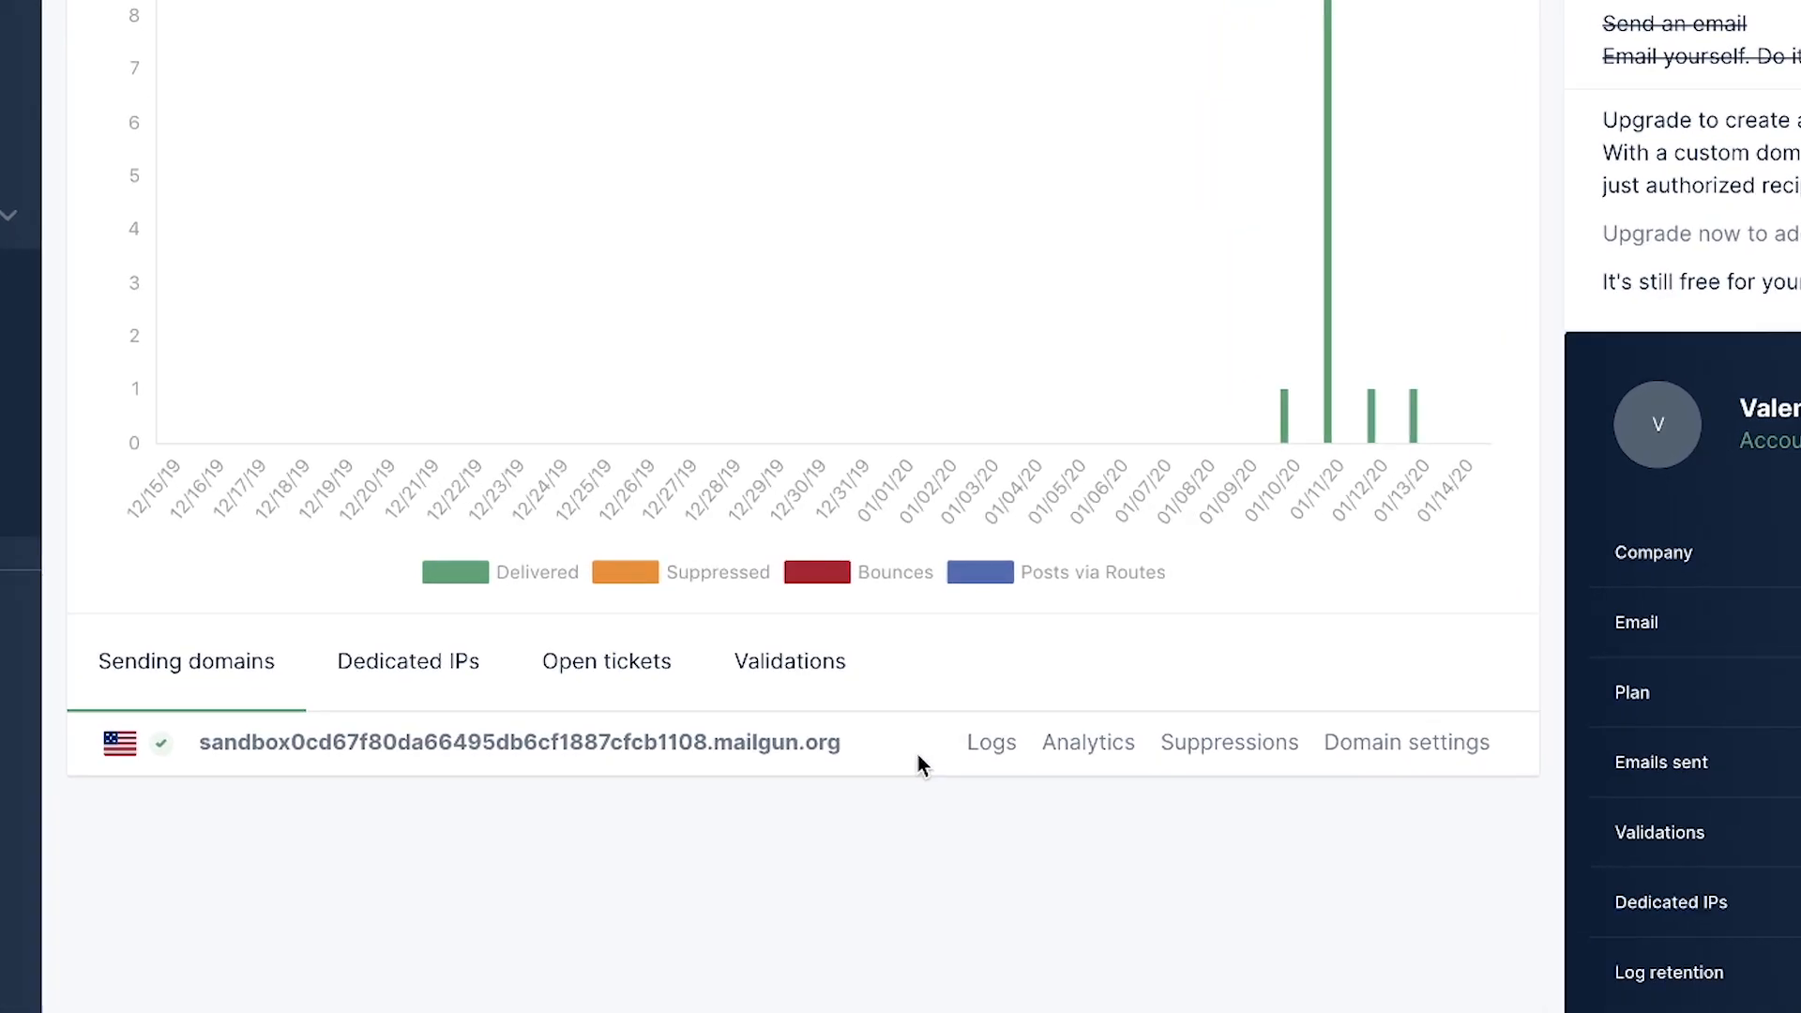
drag(856, 766, 158, 770)
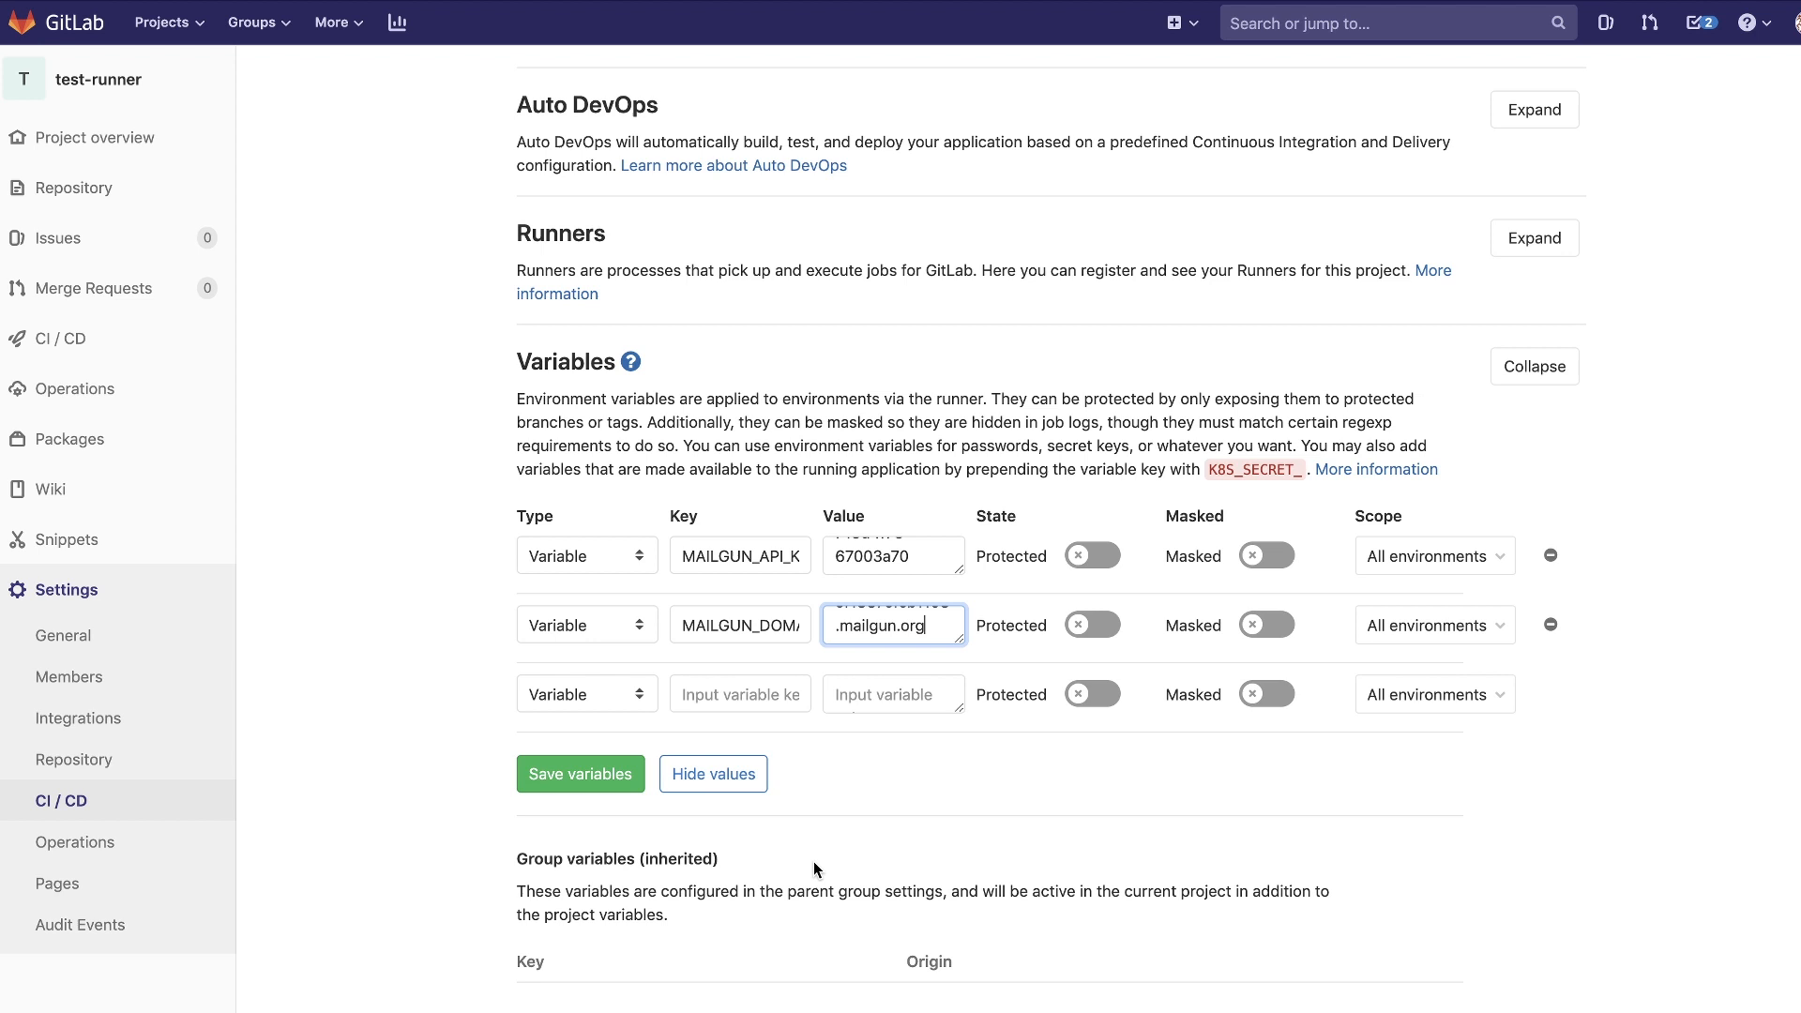
Step: Save the Mailgun variables, then open test-runner's .gitlab-ci.yml in the editor
click(608, 781)
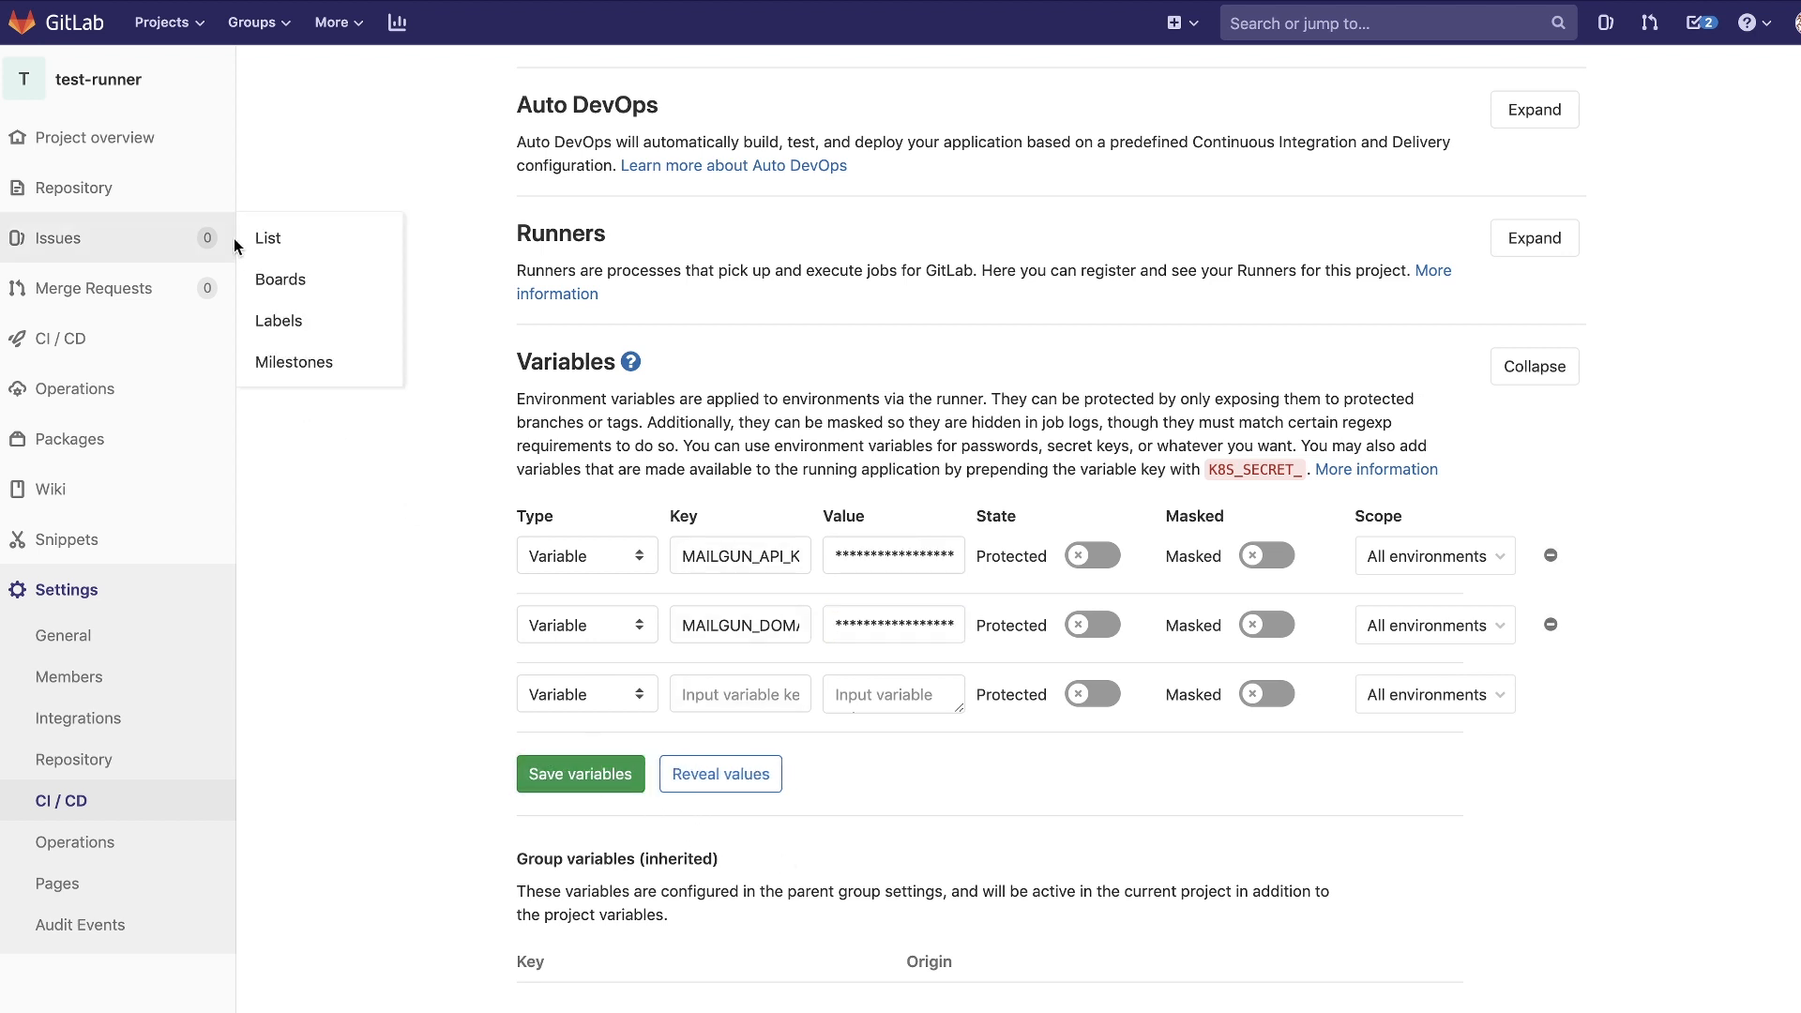
click(139, 87)
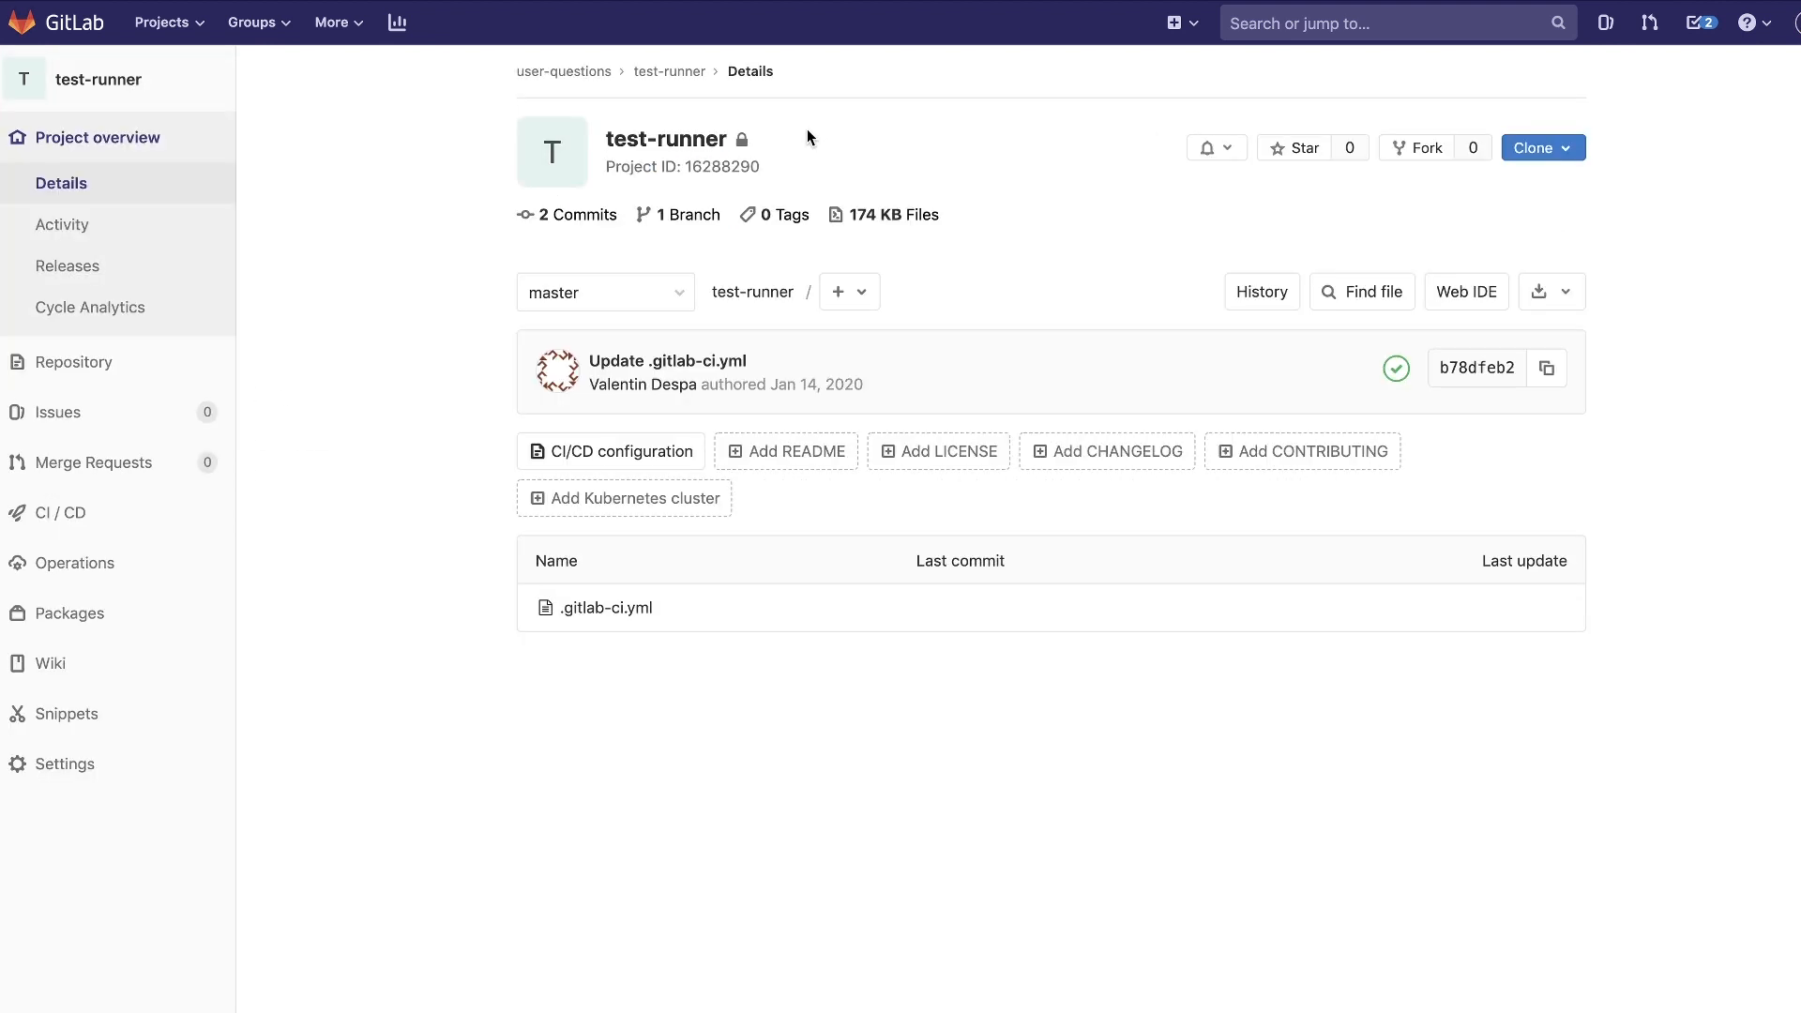
click(605, 608)
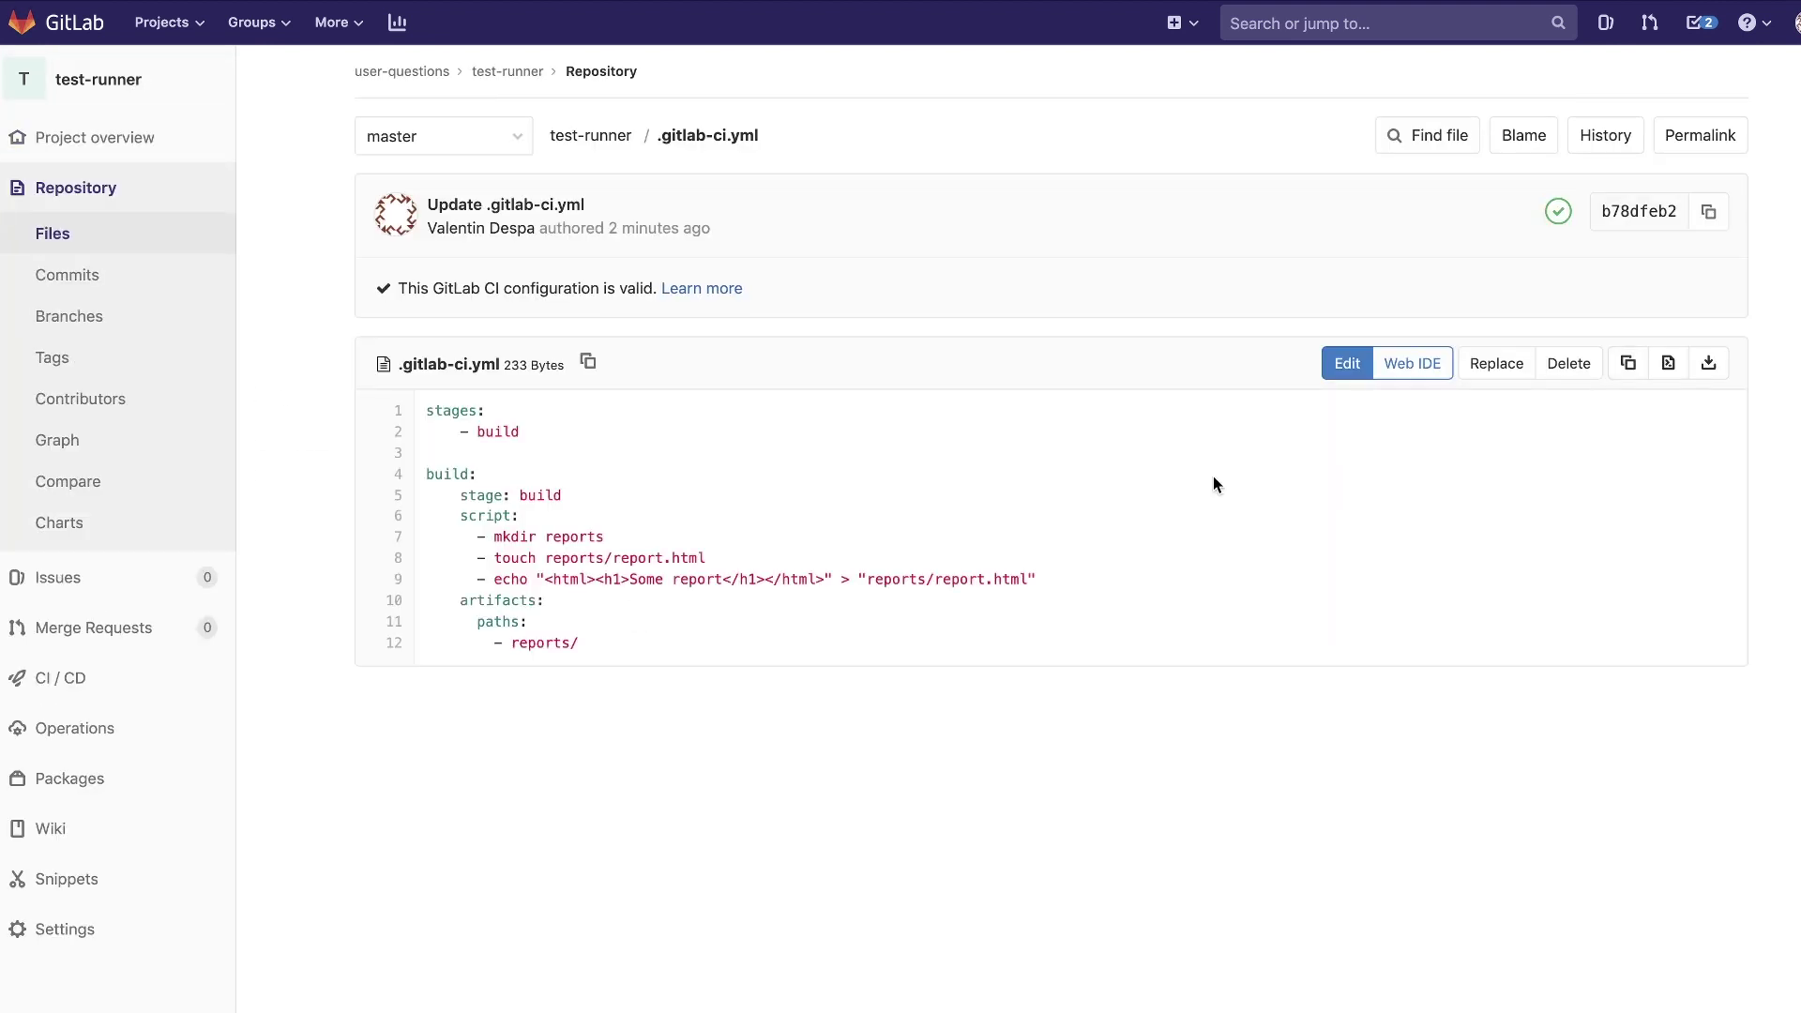
click(1347, 362)
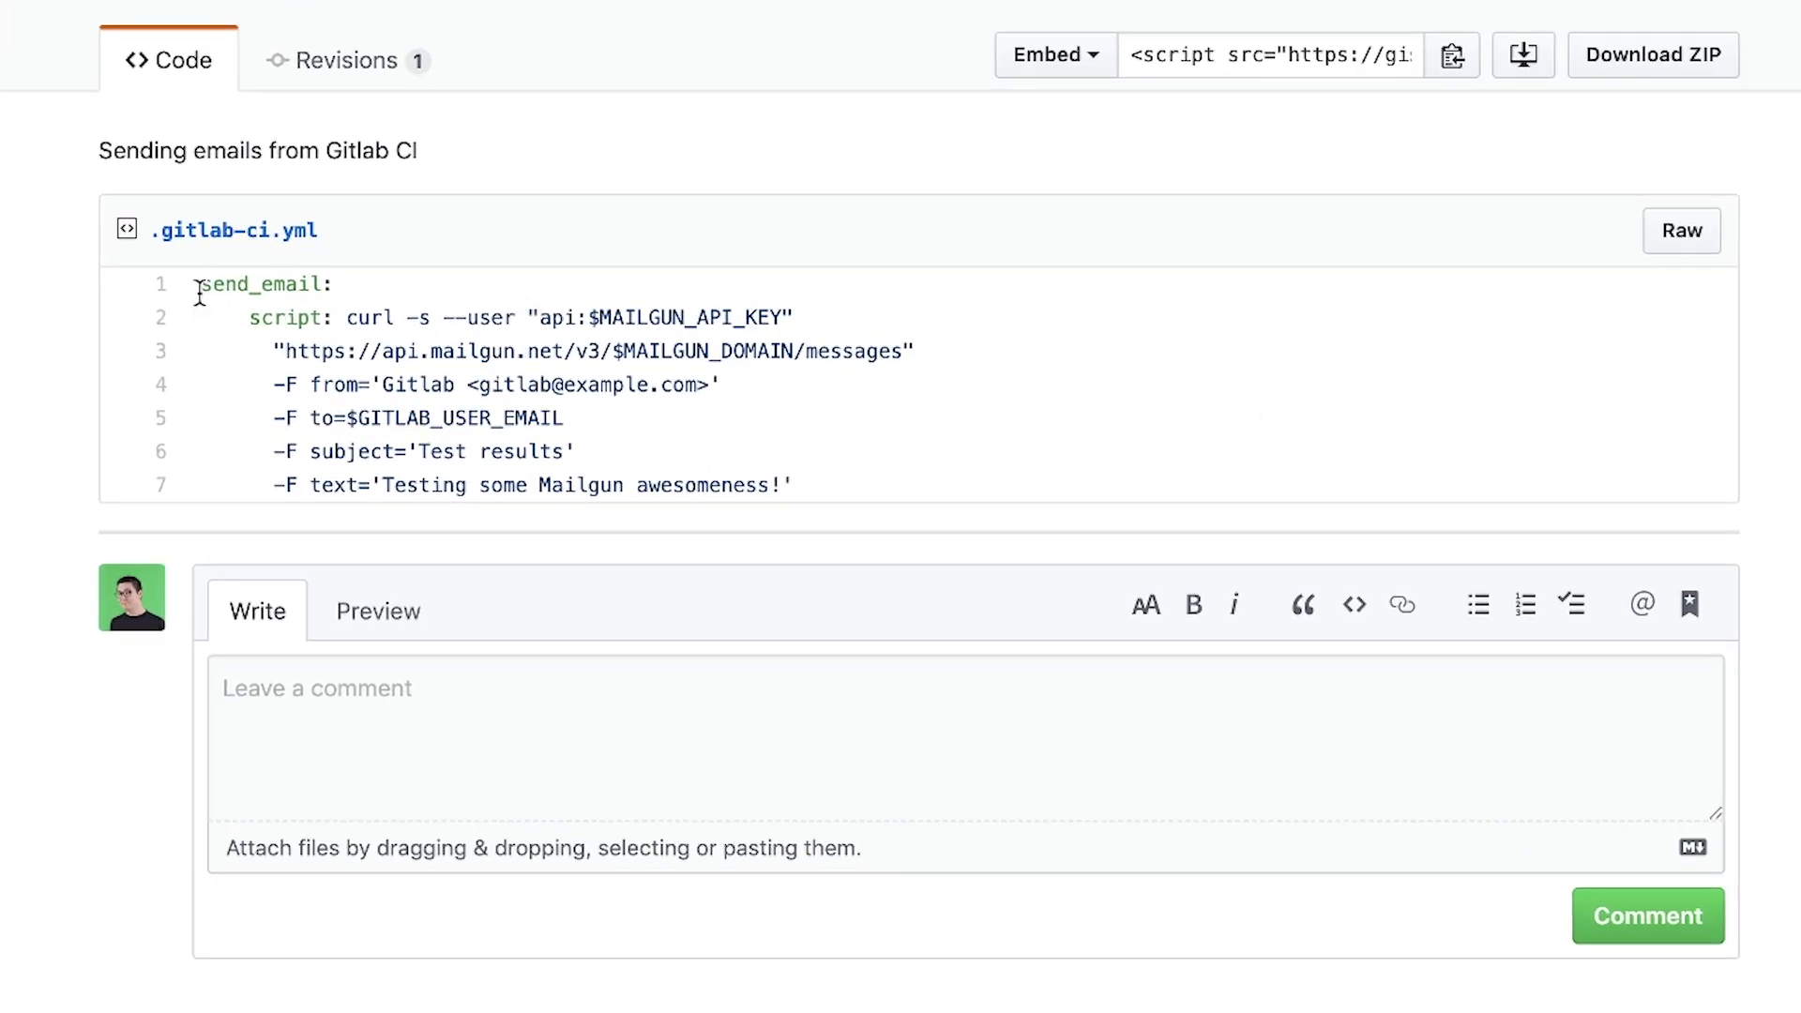
Step: Paste the gist's send_email curl job below the build job in .gitlab-ci.yml
mouse_move(198, 284)
mouse_down()
mouse_move(574, 385)
mouse_move(829, 486)
mouse_up()
key(ctrl+c)
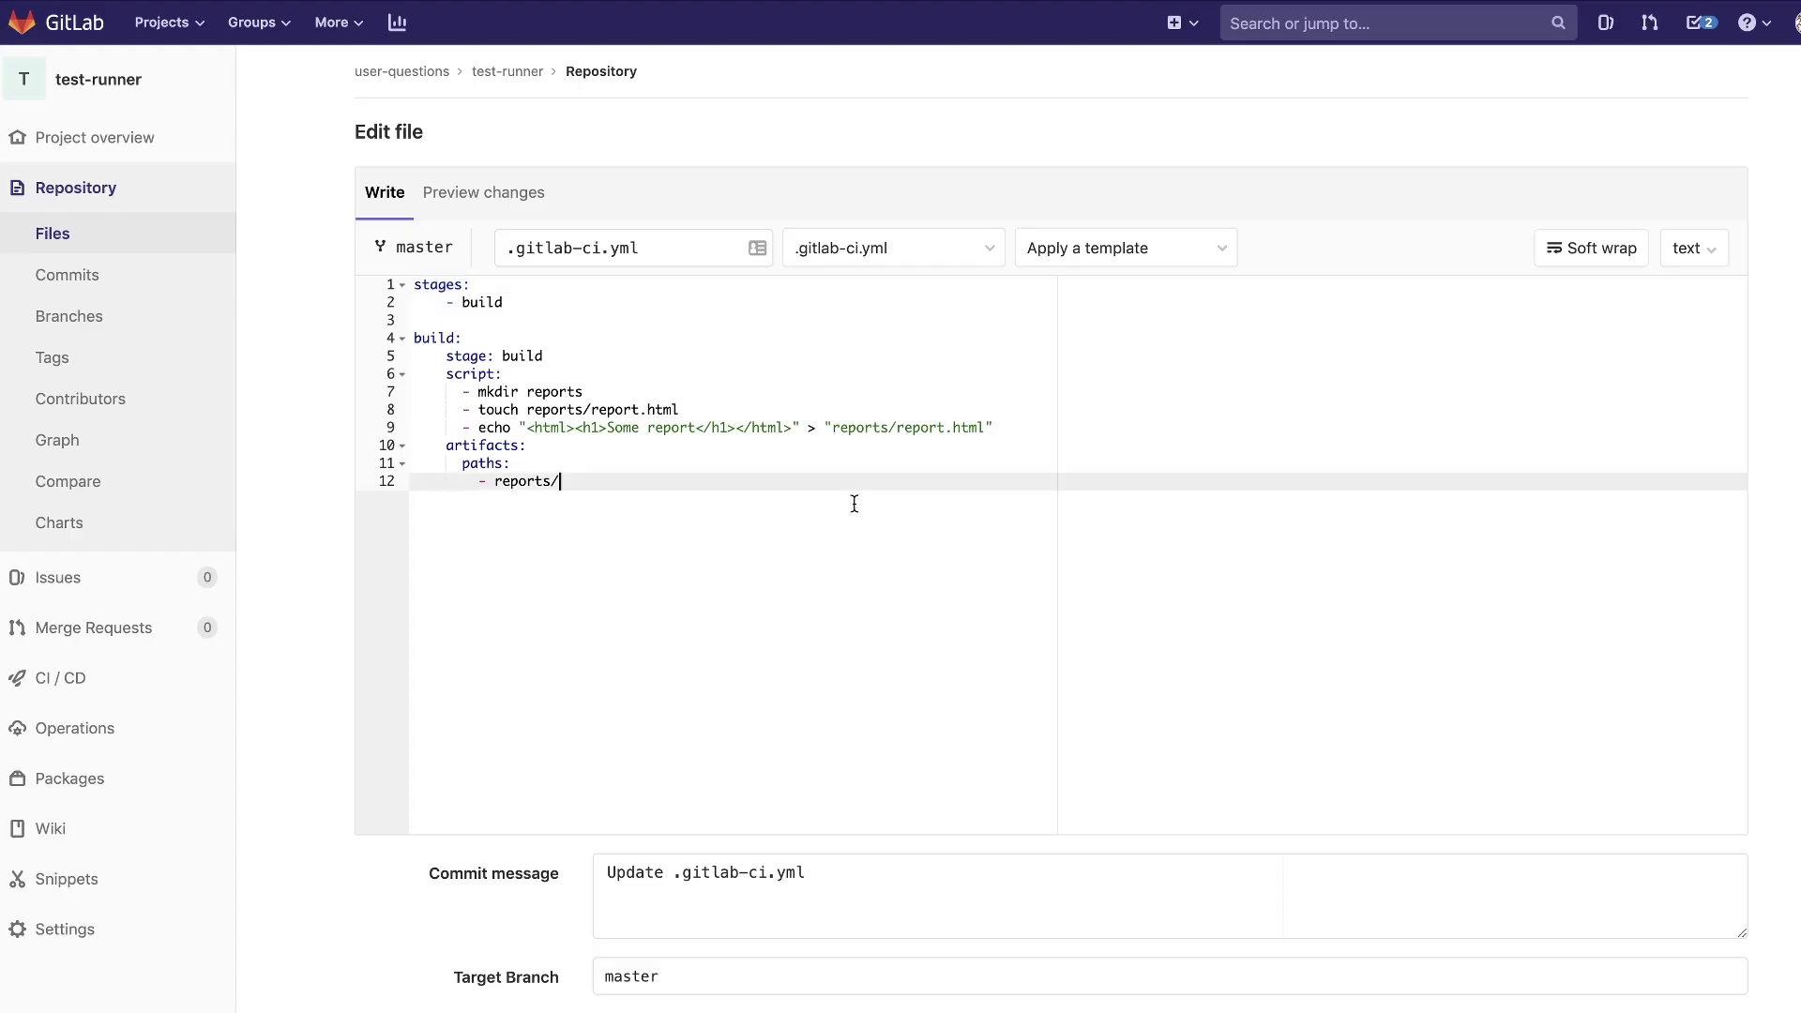
key(Return)
key(Return)
key(ctrl+v)
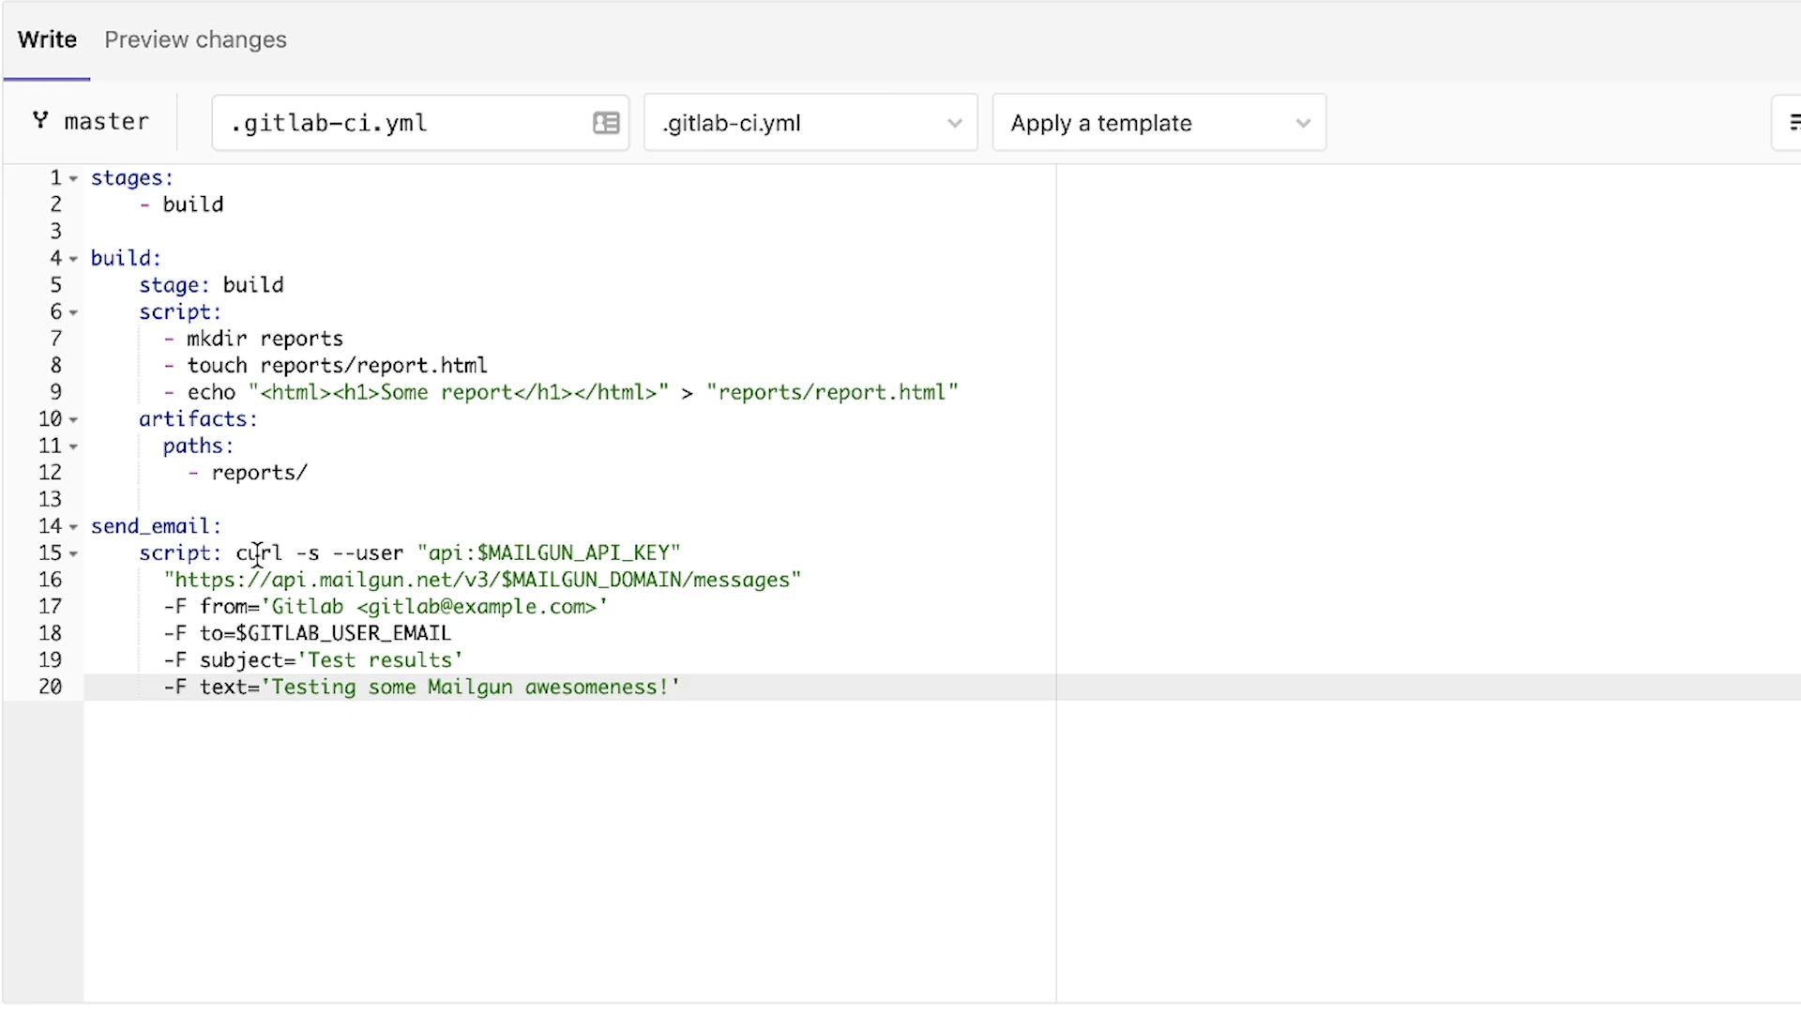
Step: Review the curl command: Mailgun messages URL, $MAILGUN_DOMAIN, $MAILGUN_API_KEY, from, subject and text lines
double_click(258, 553)
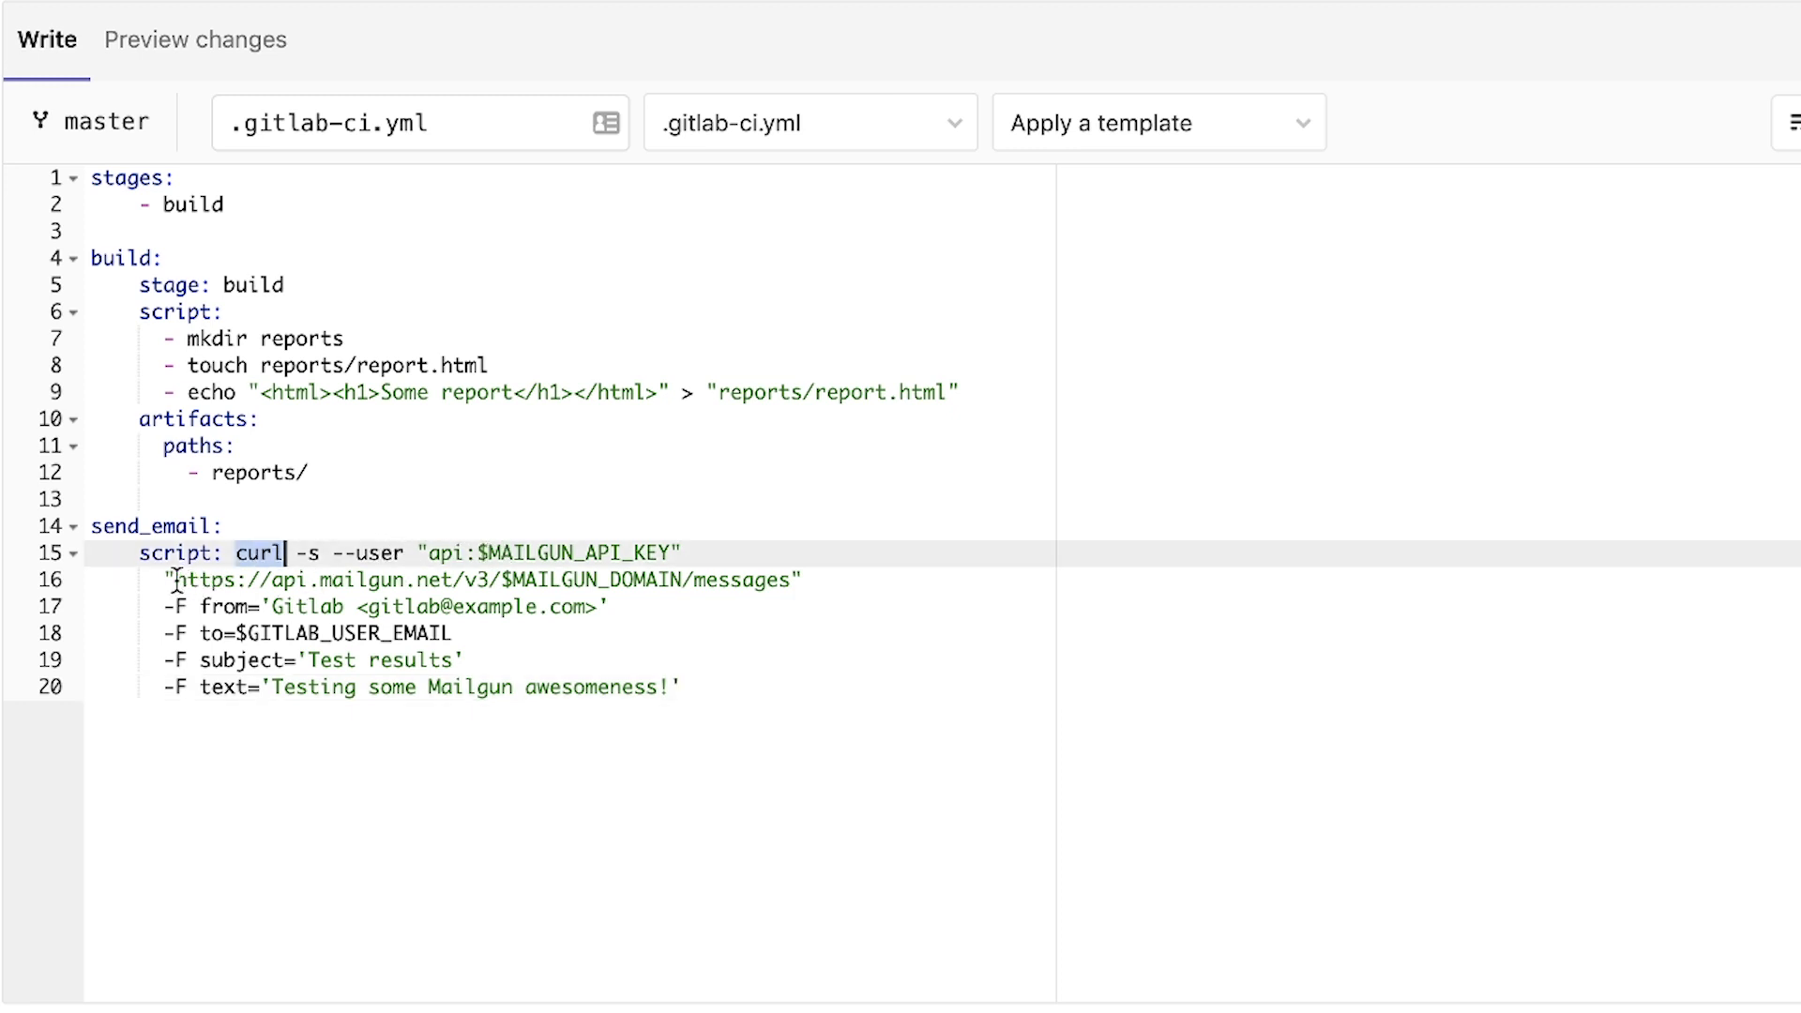
drag(175, 587, 795, 566)
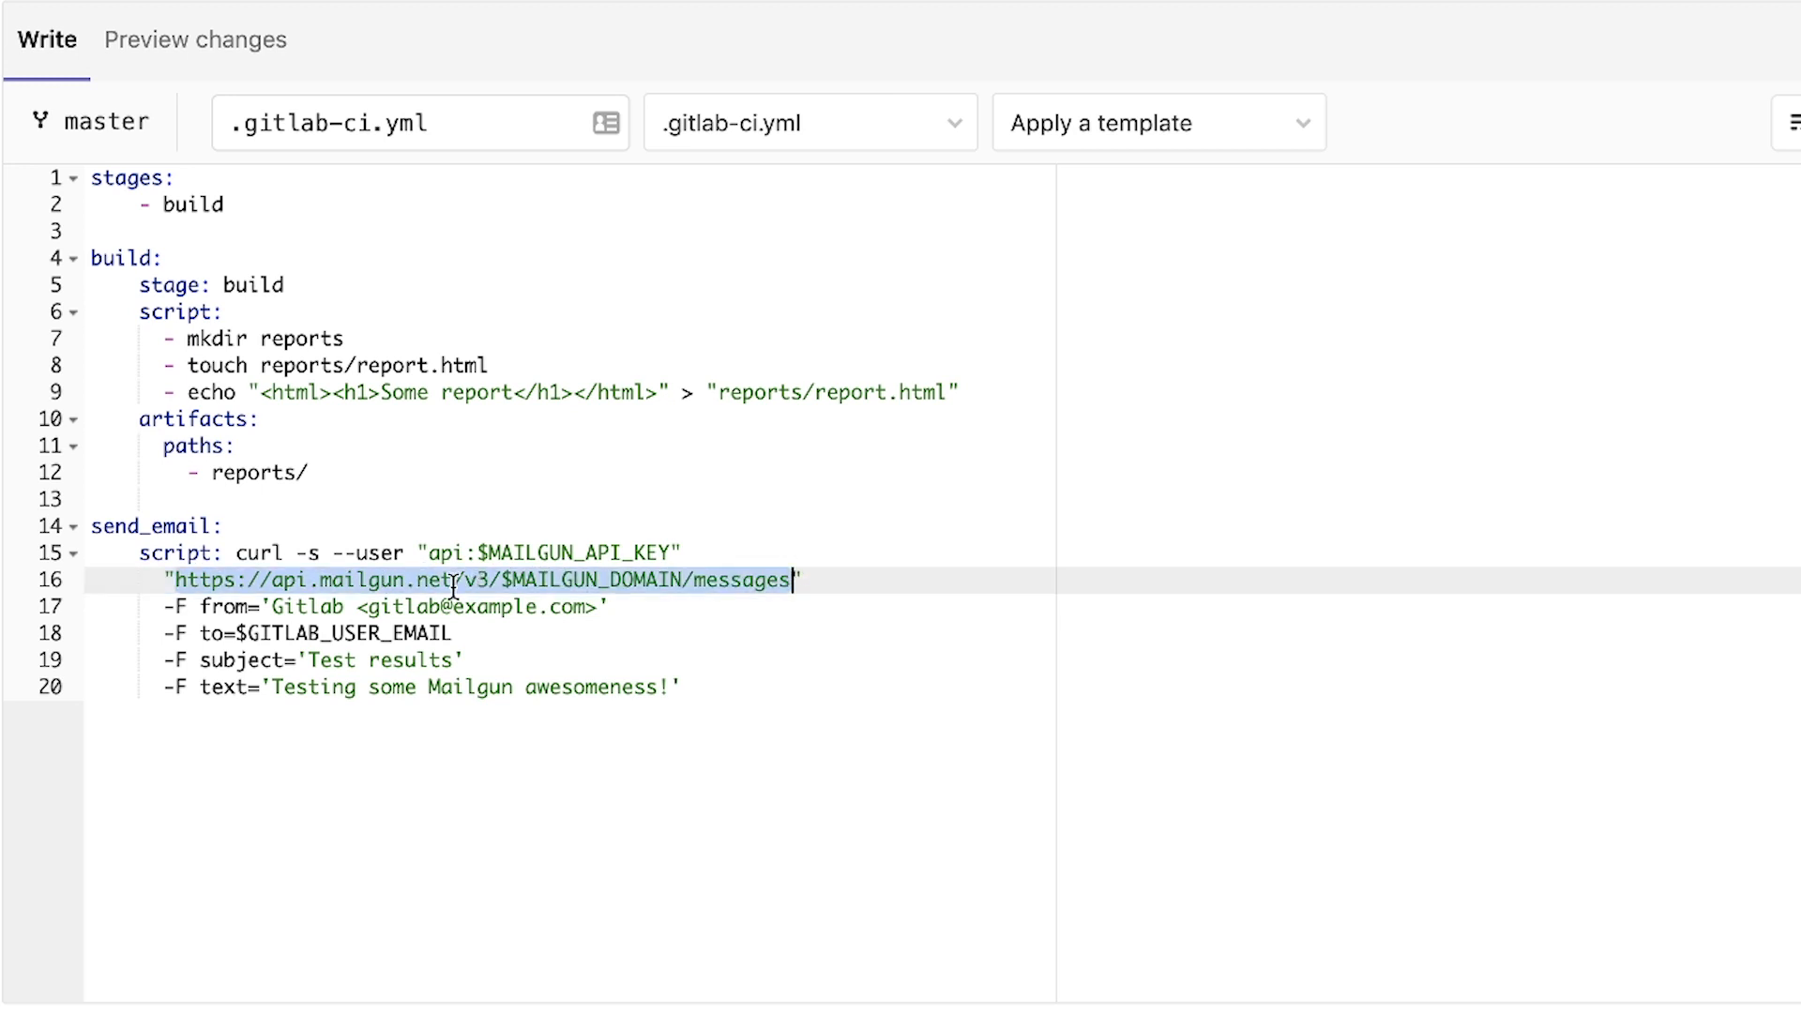
double_click(560, 578)
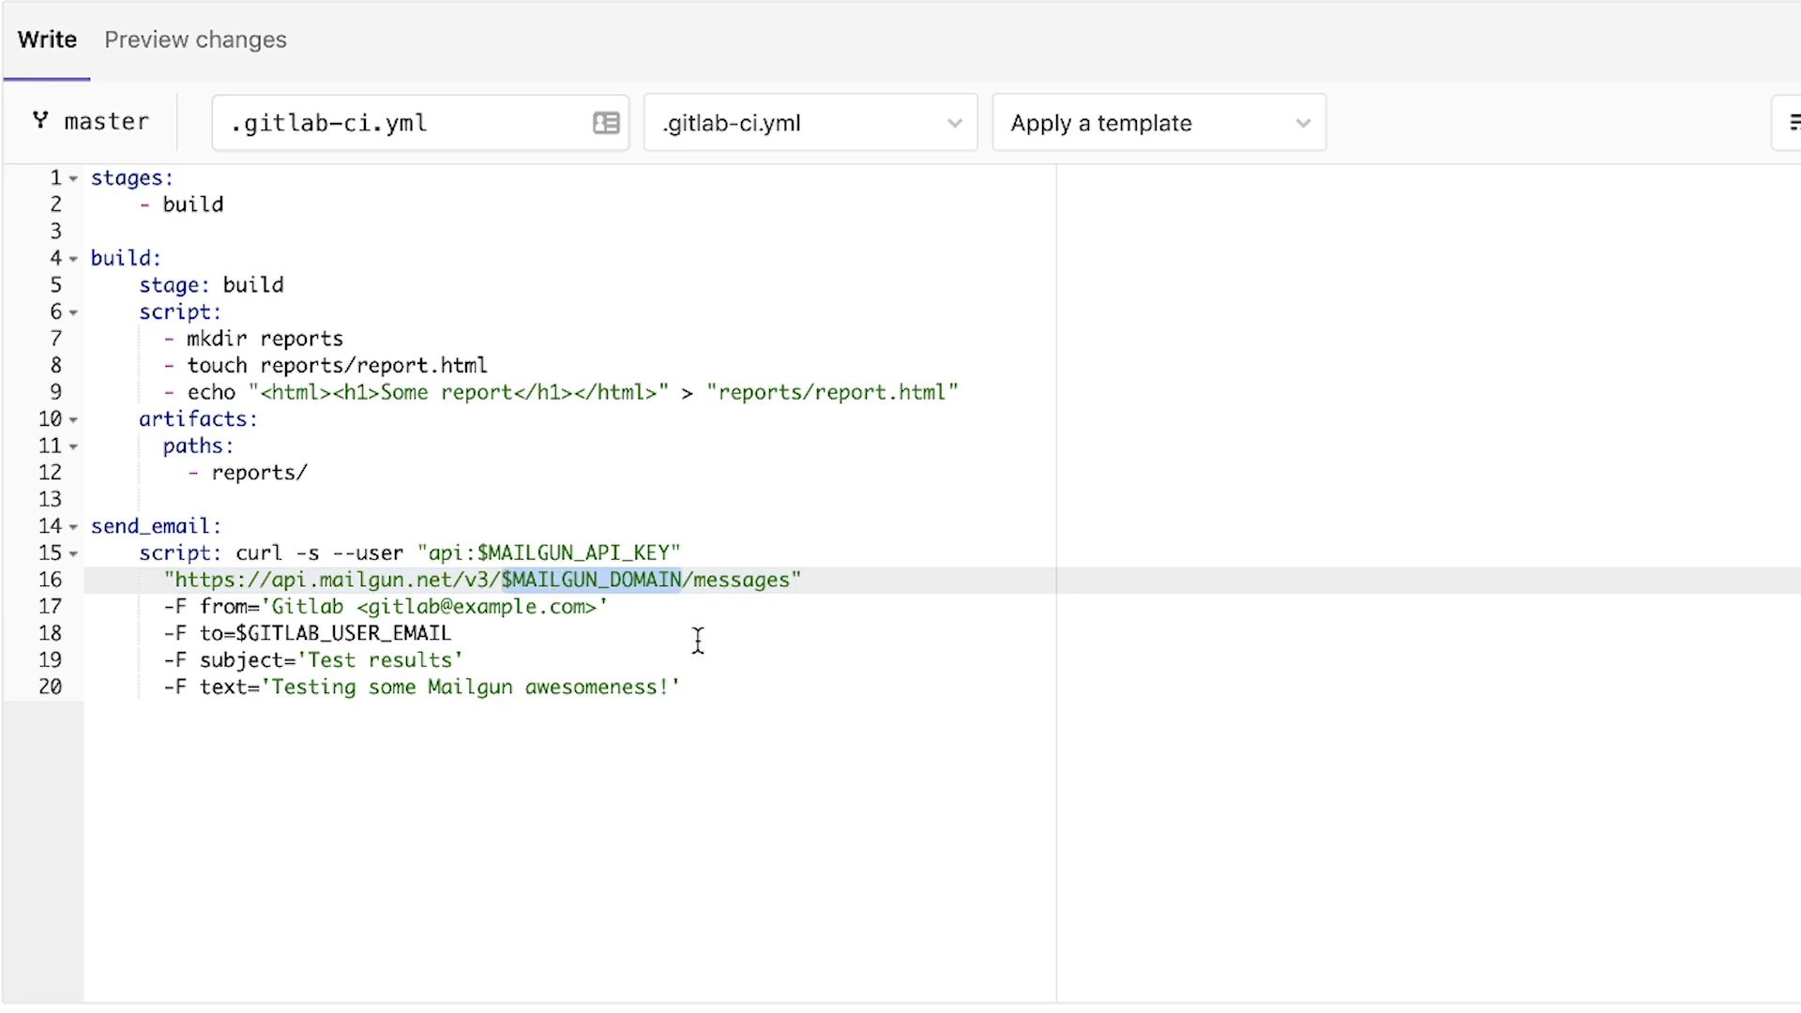
double_click(593, 551)
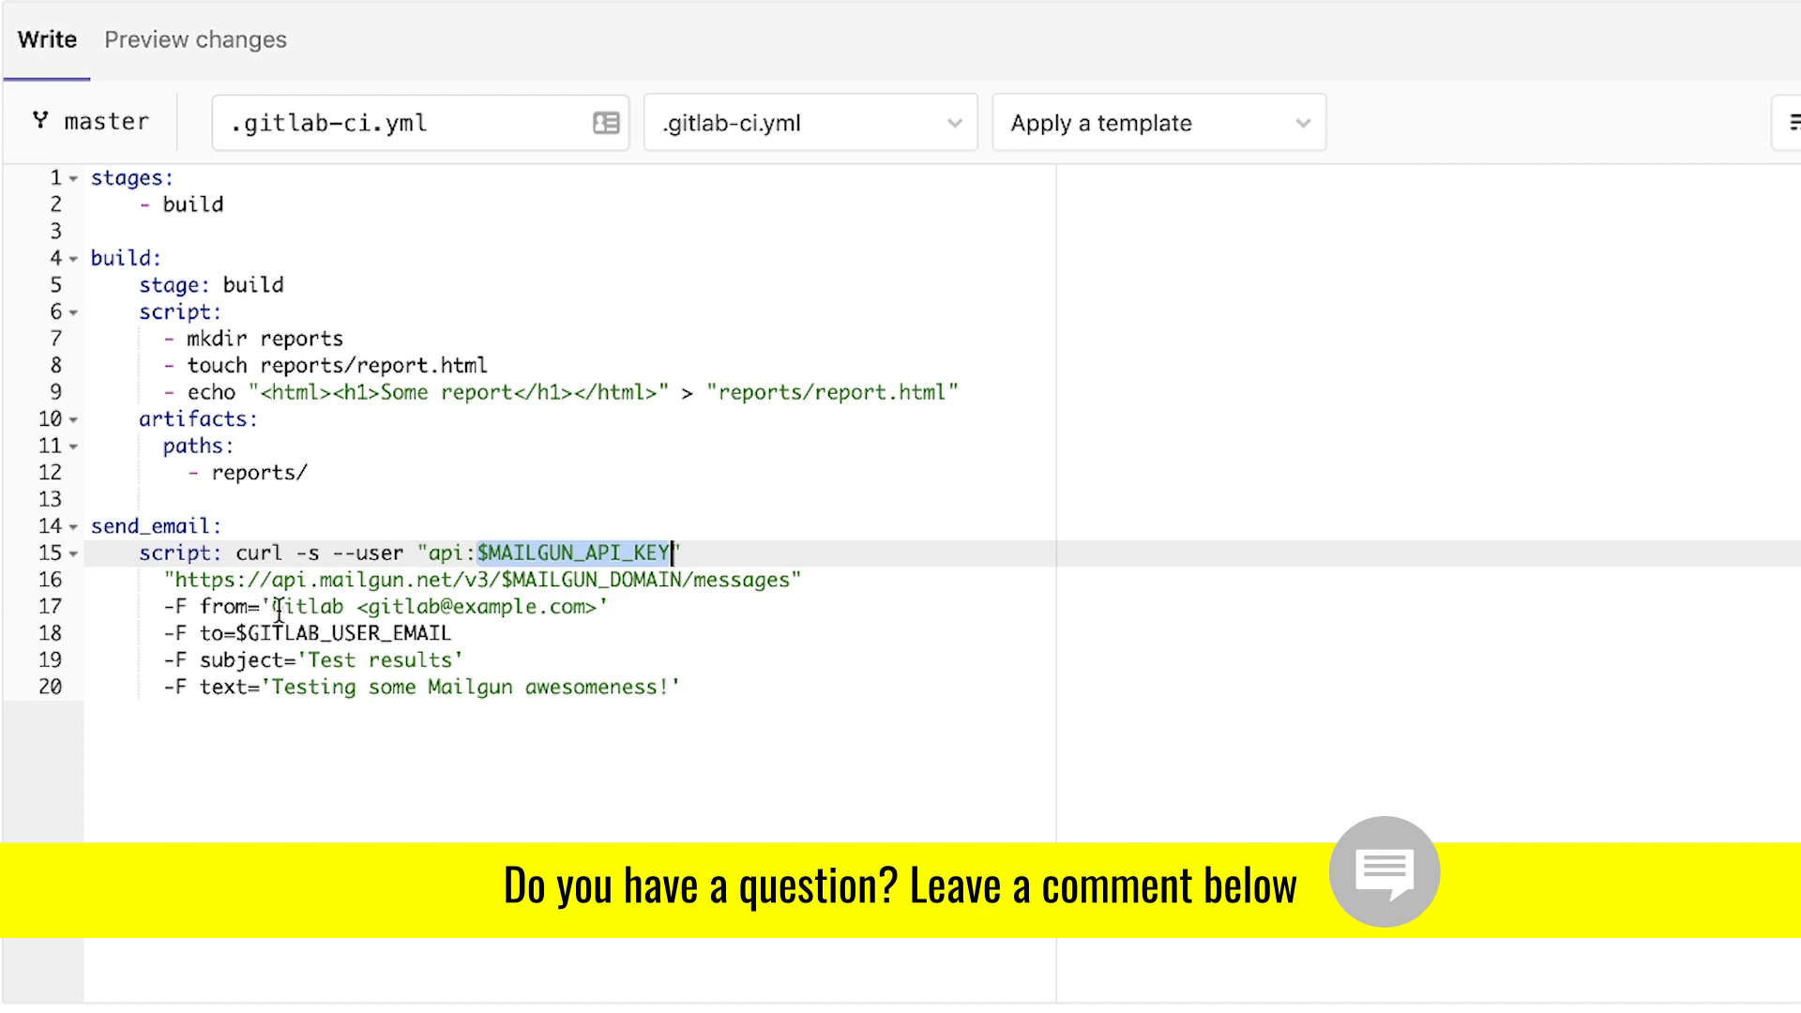
click(220, 607)
triple_click(221, 607)
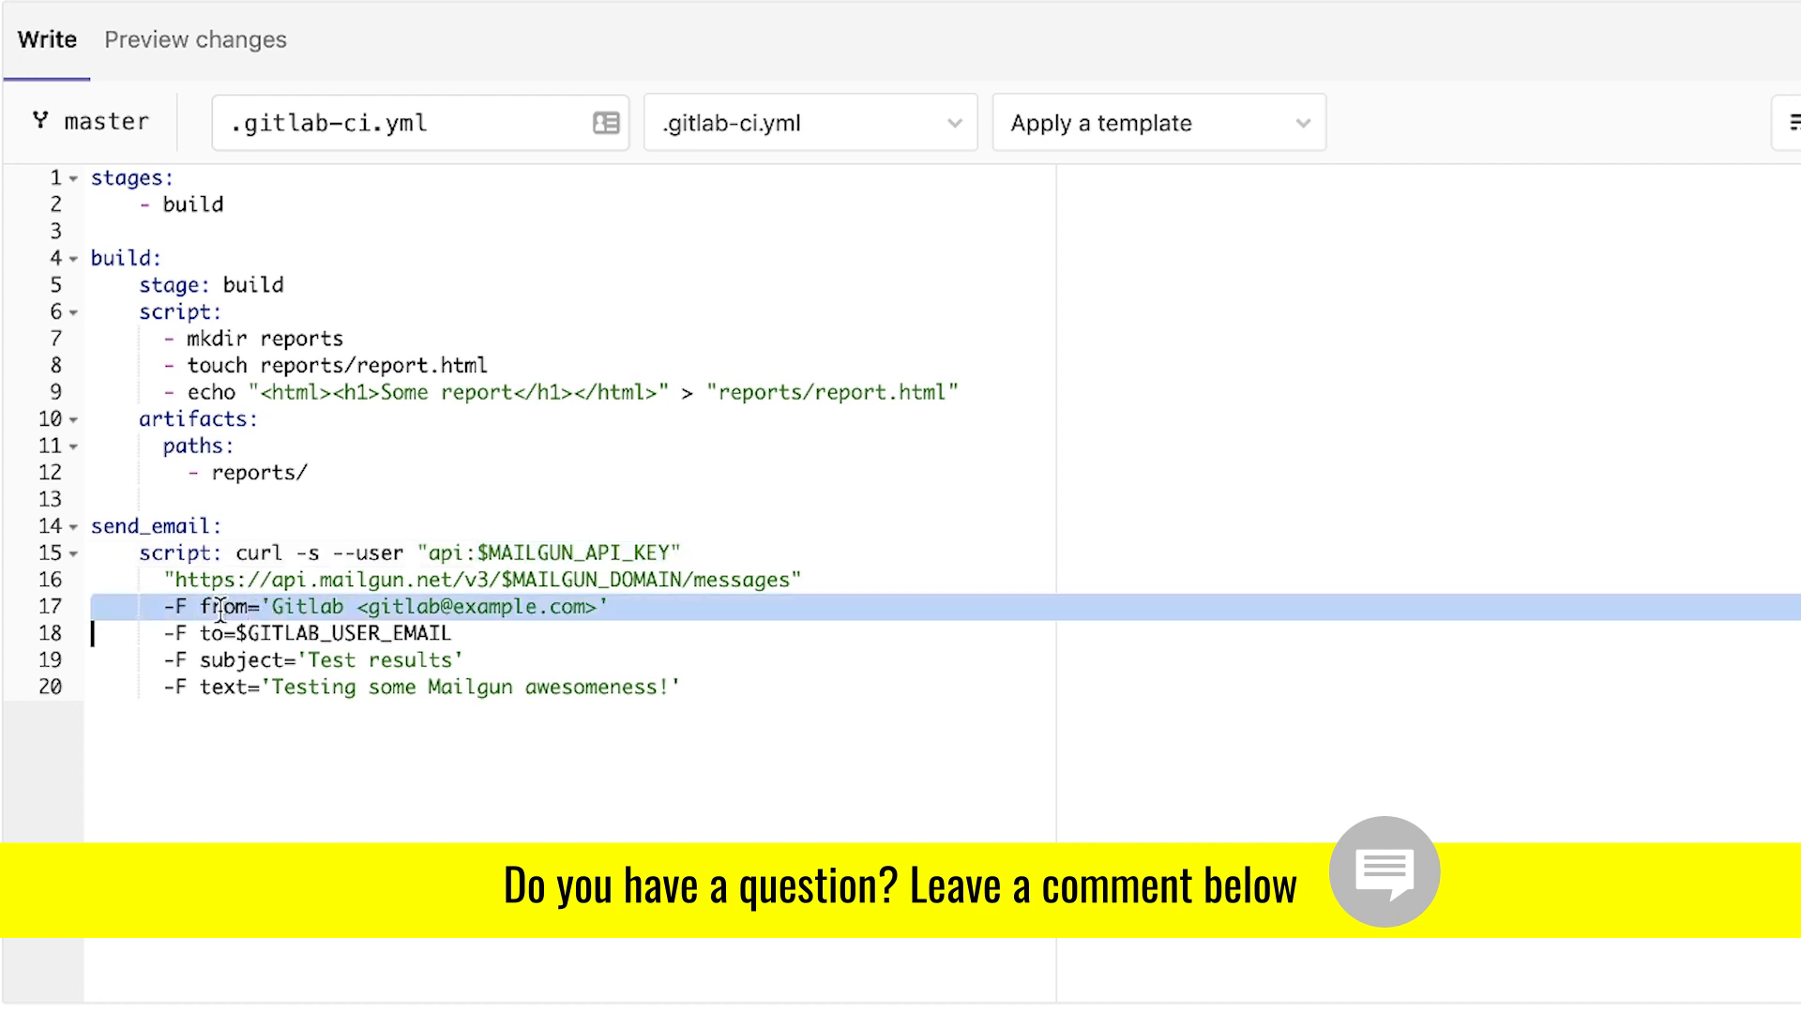
double_click(228, 663)
triple_click(229, 688)
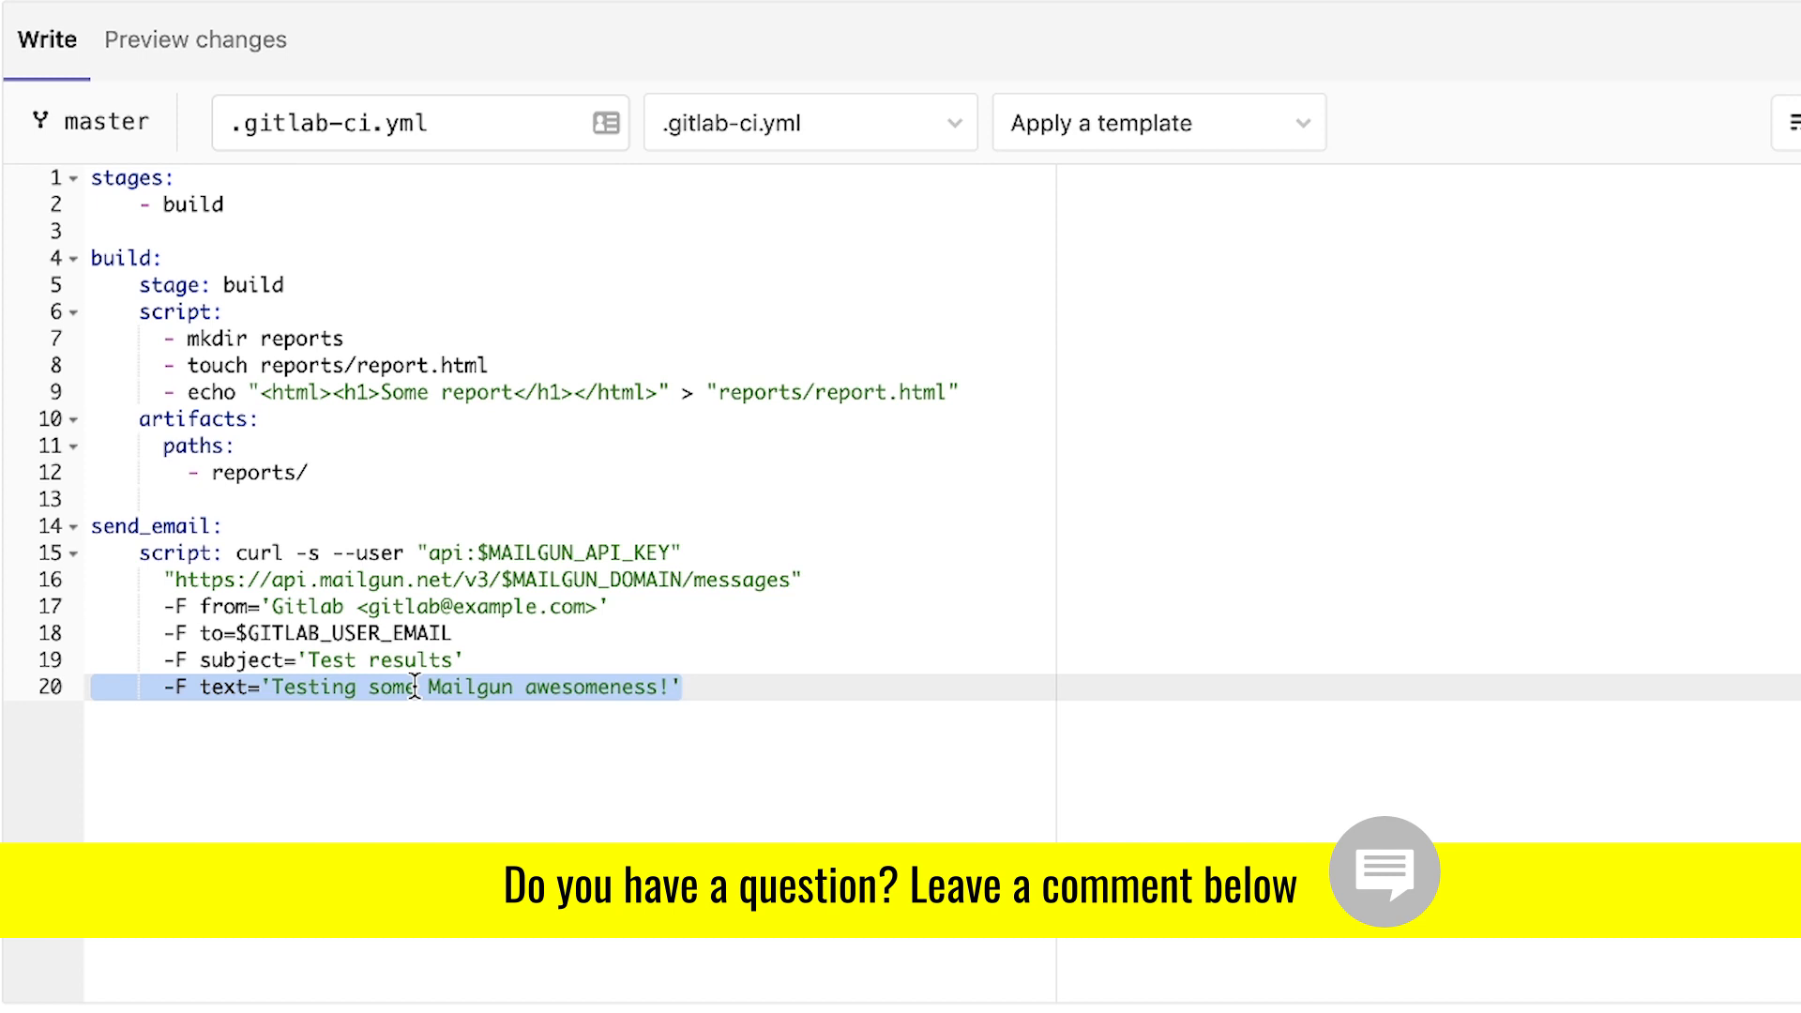
Step: Point out the $GITLAB_USER_EMAIL recipient variable in the send_email job
double_click(563, 552)
click(520, 634)
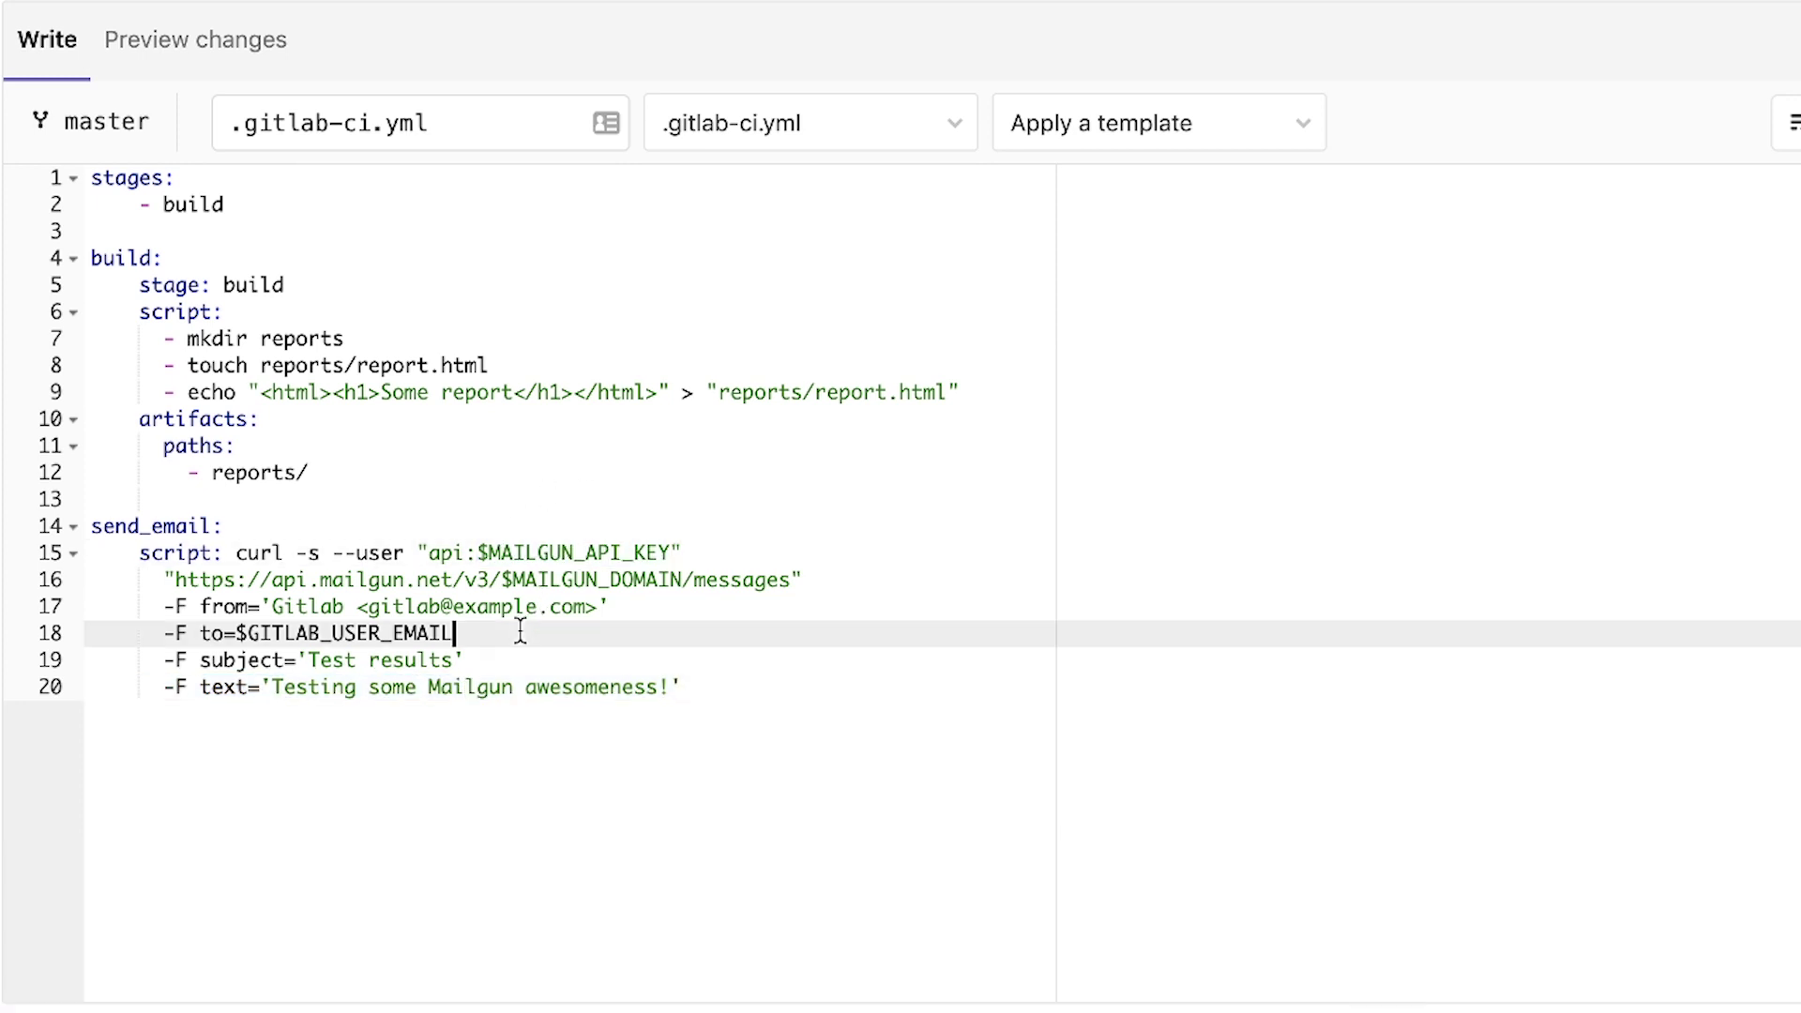
double_click(367, 634)
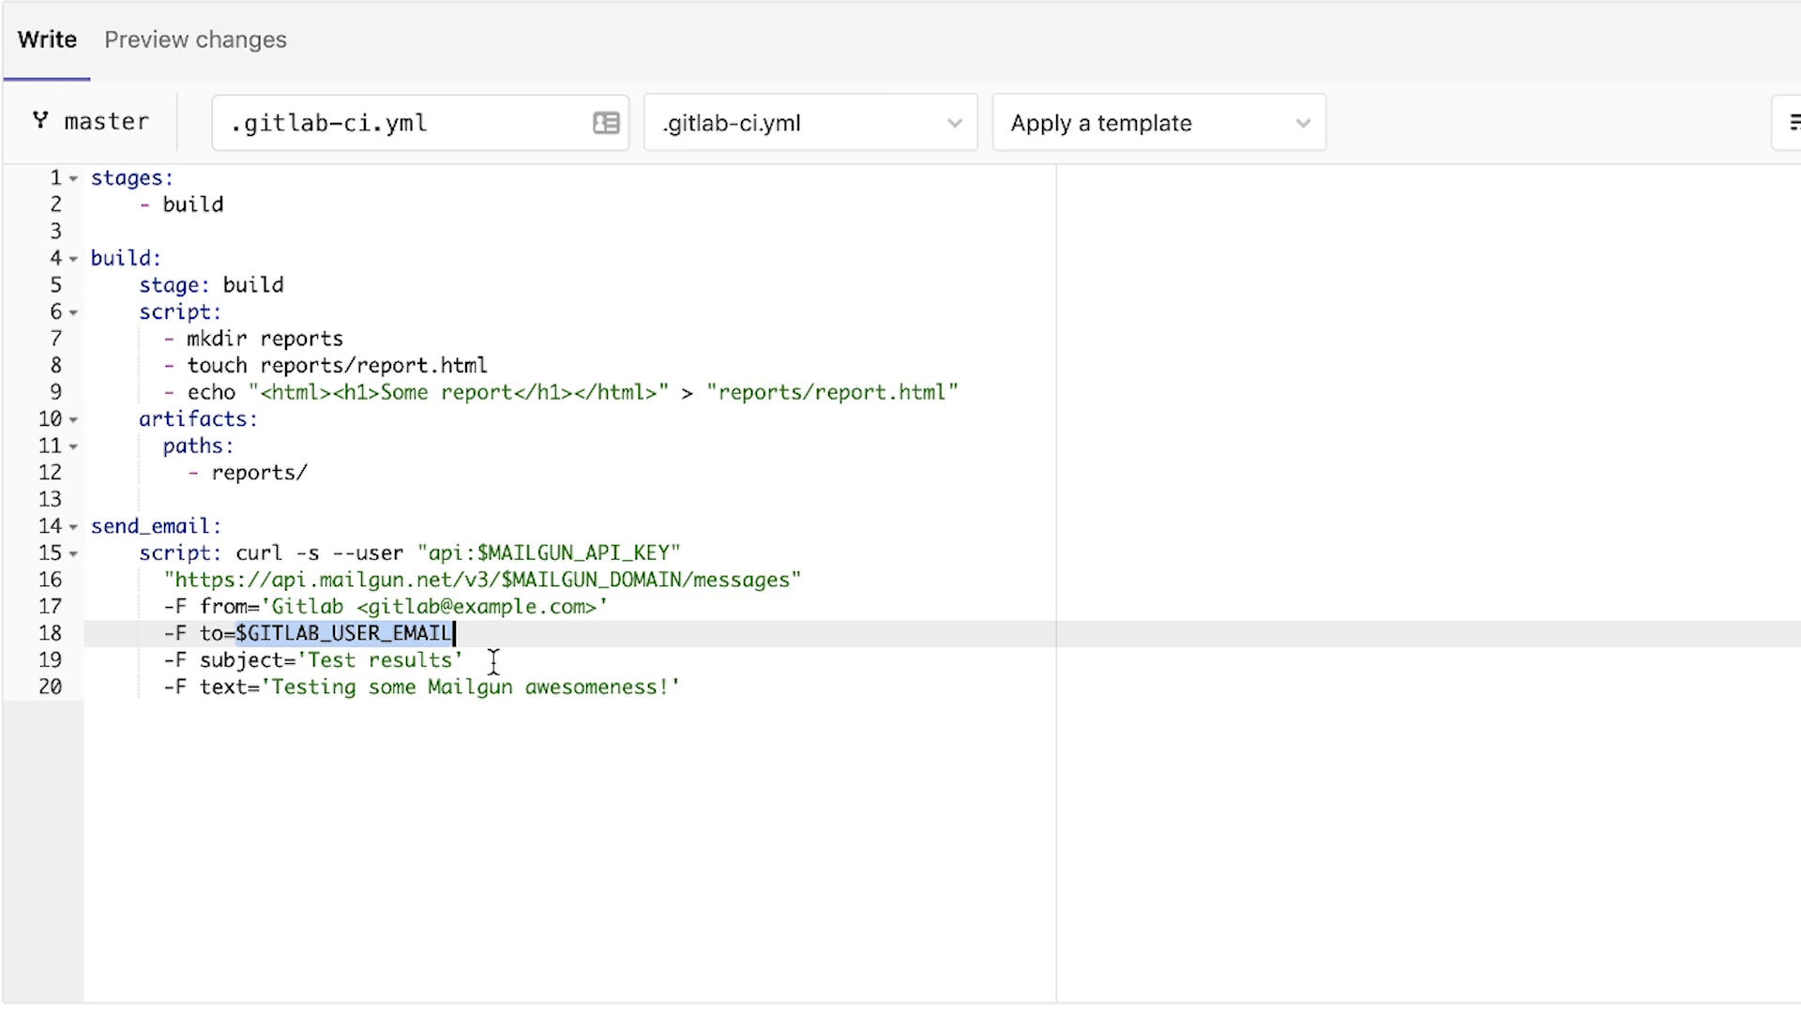
double_click(320, 635)
scroll(900, 564, down, 1)
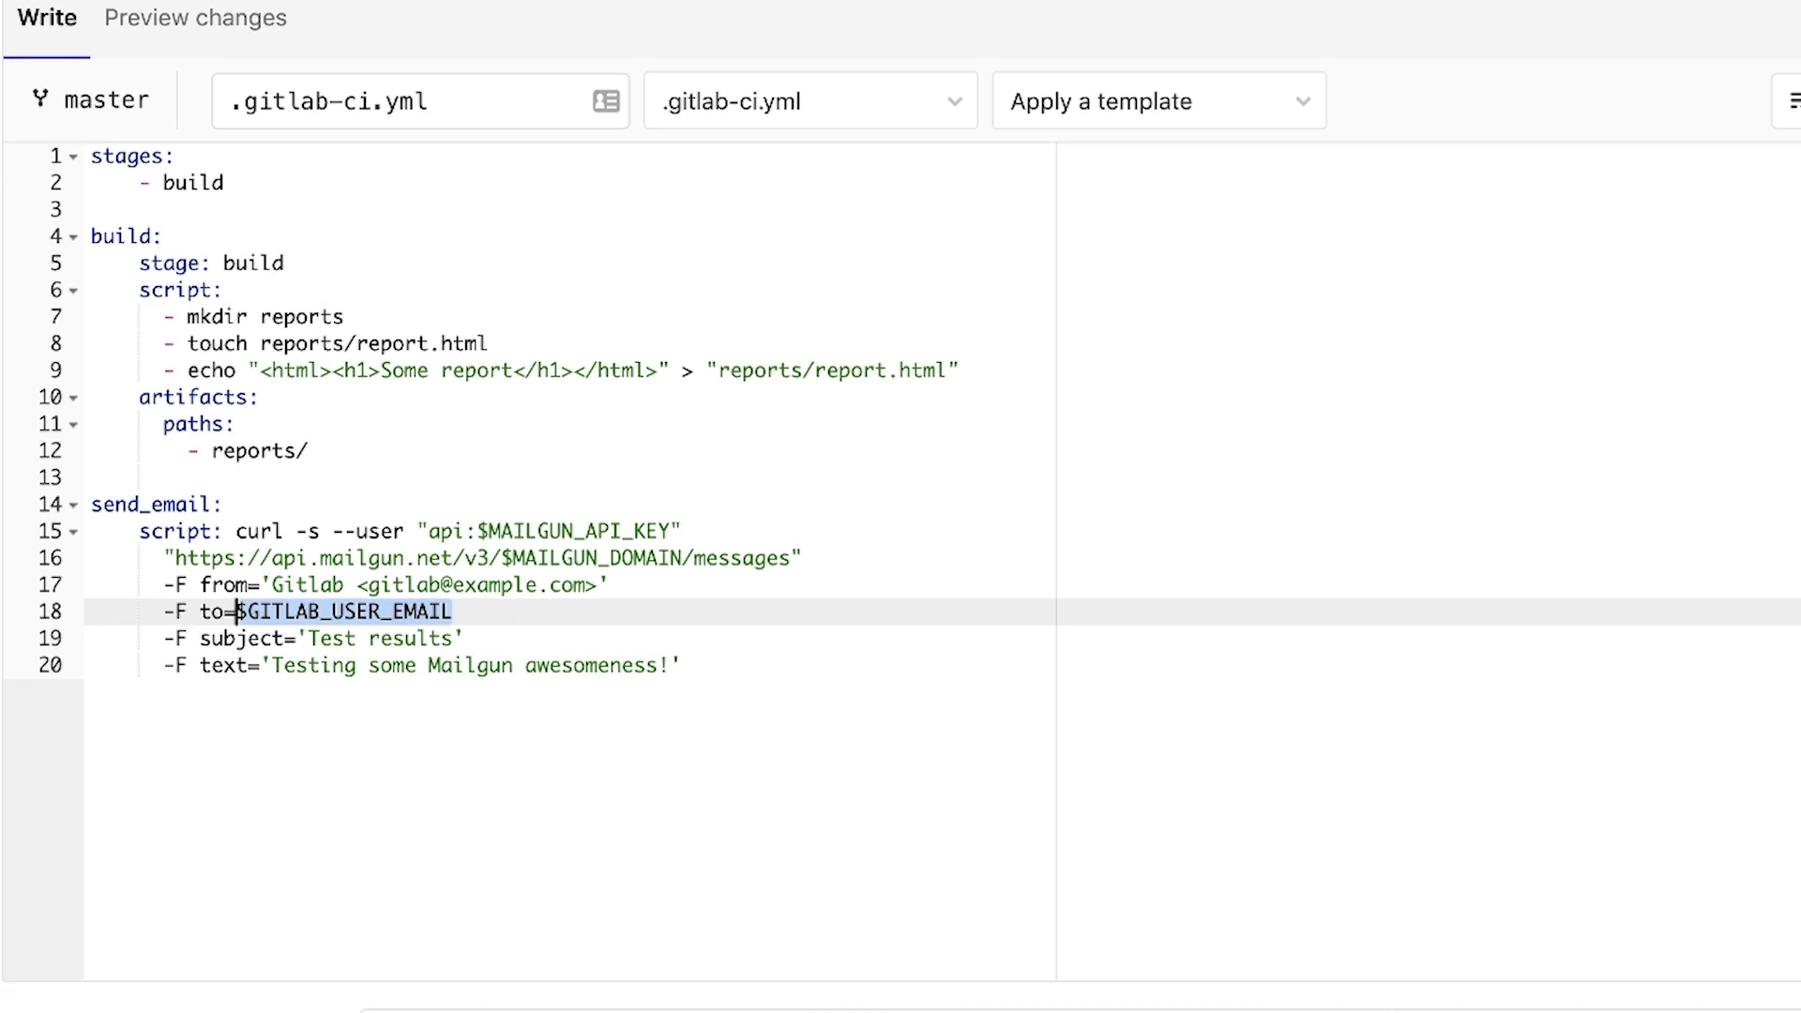
Step: Add '- notify' under stages, 'stage: notify' to send_email, and commit the file
key(ctrl+Home)
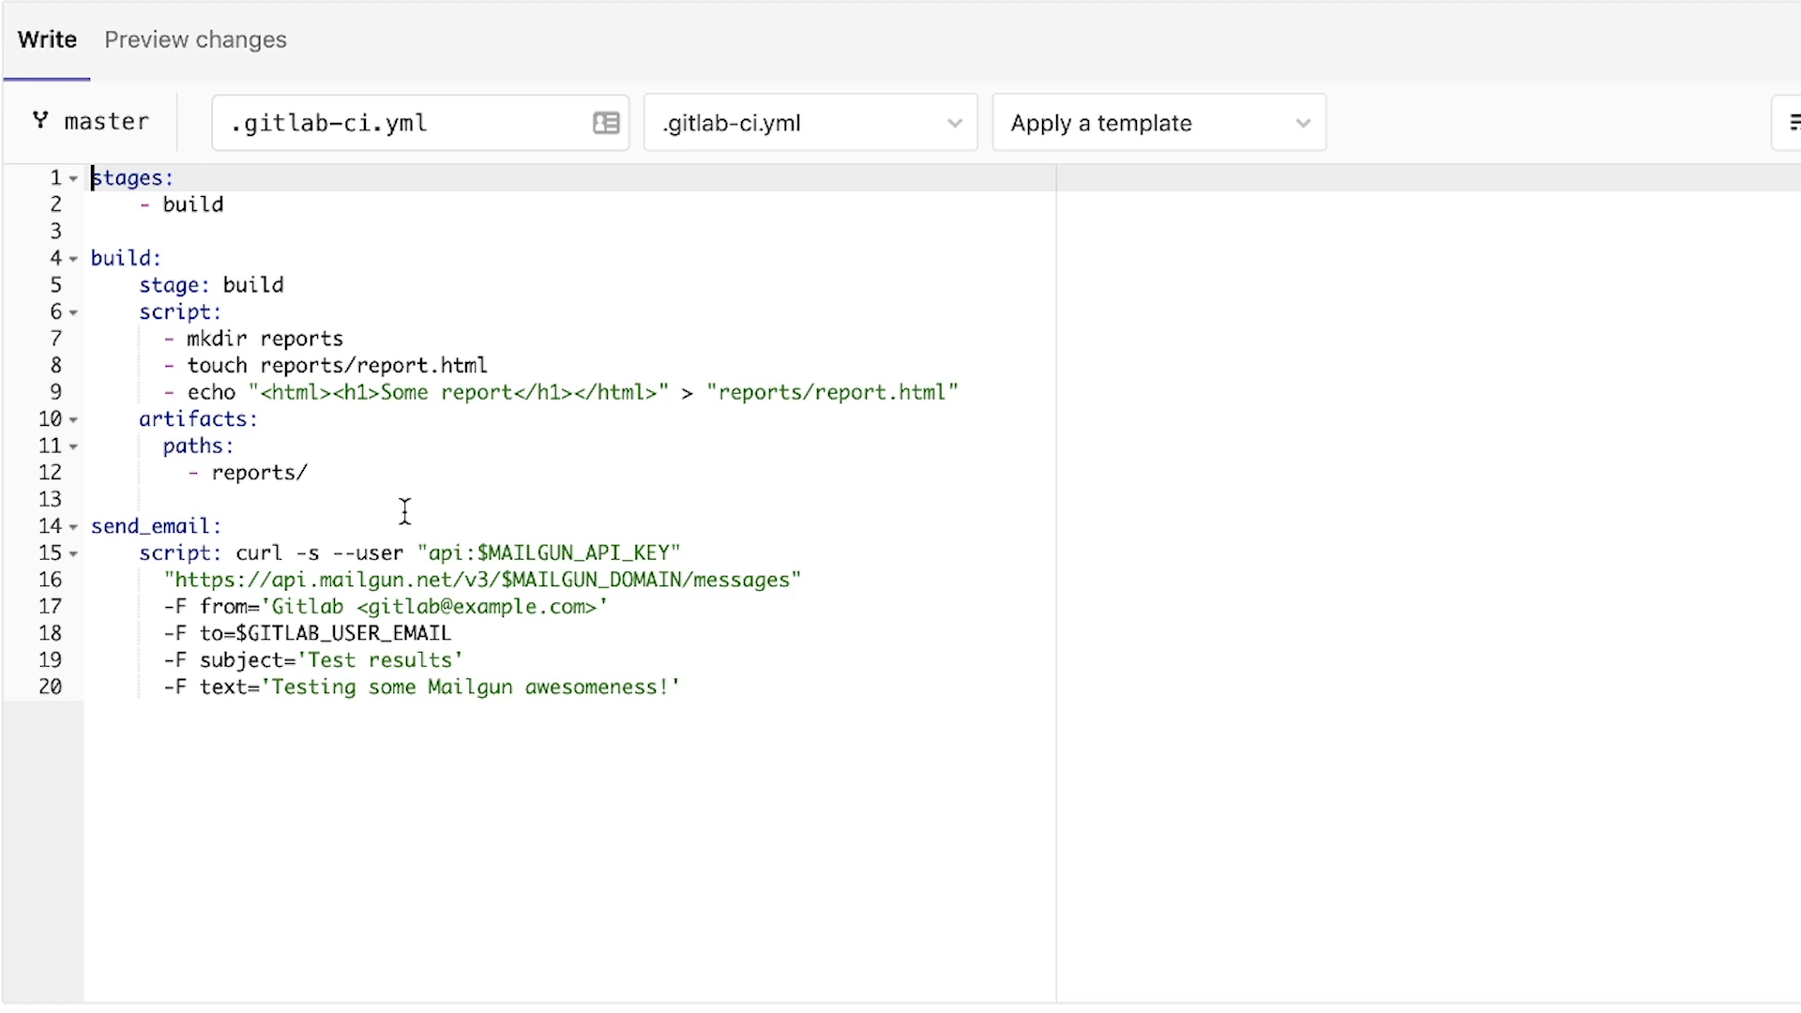
click(325, 528)
click(311, 208)
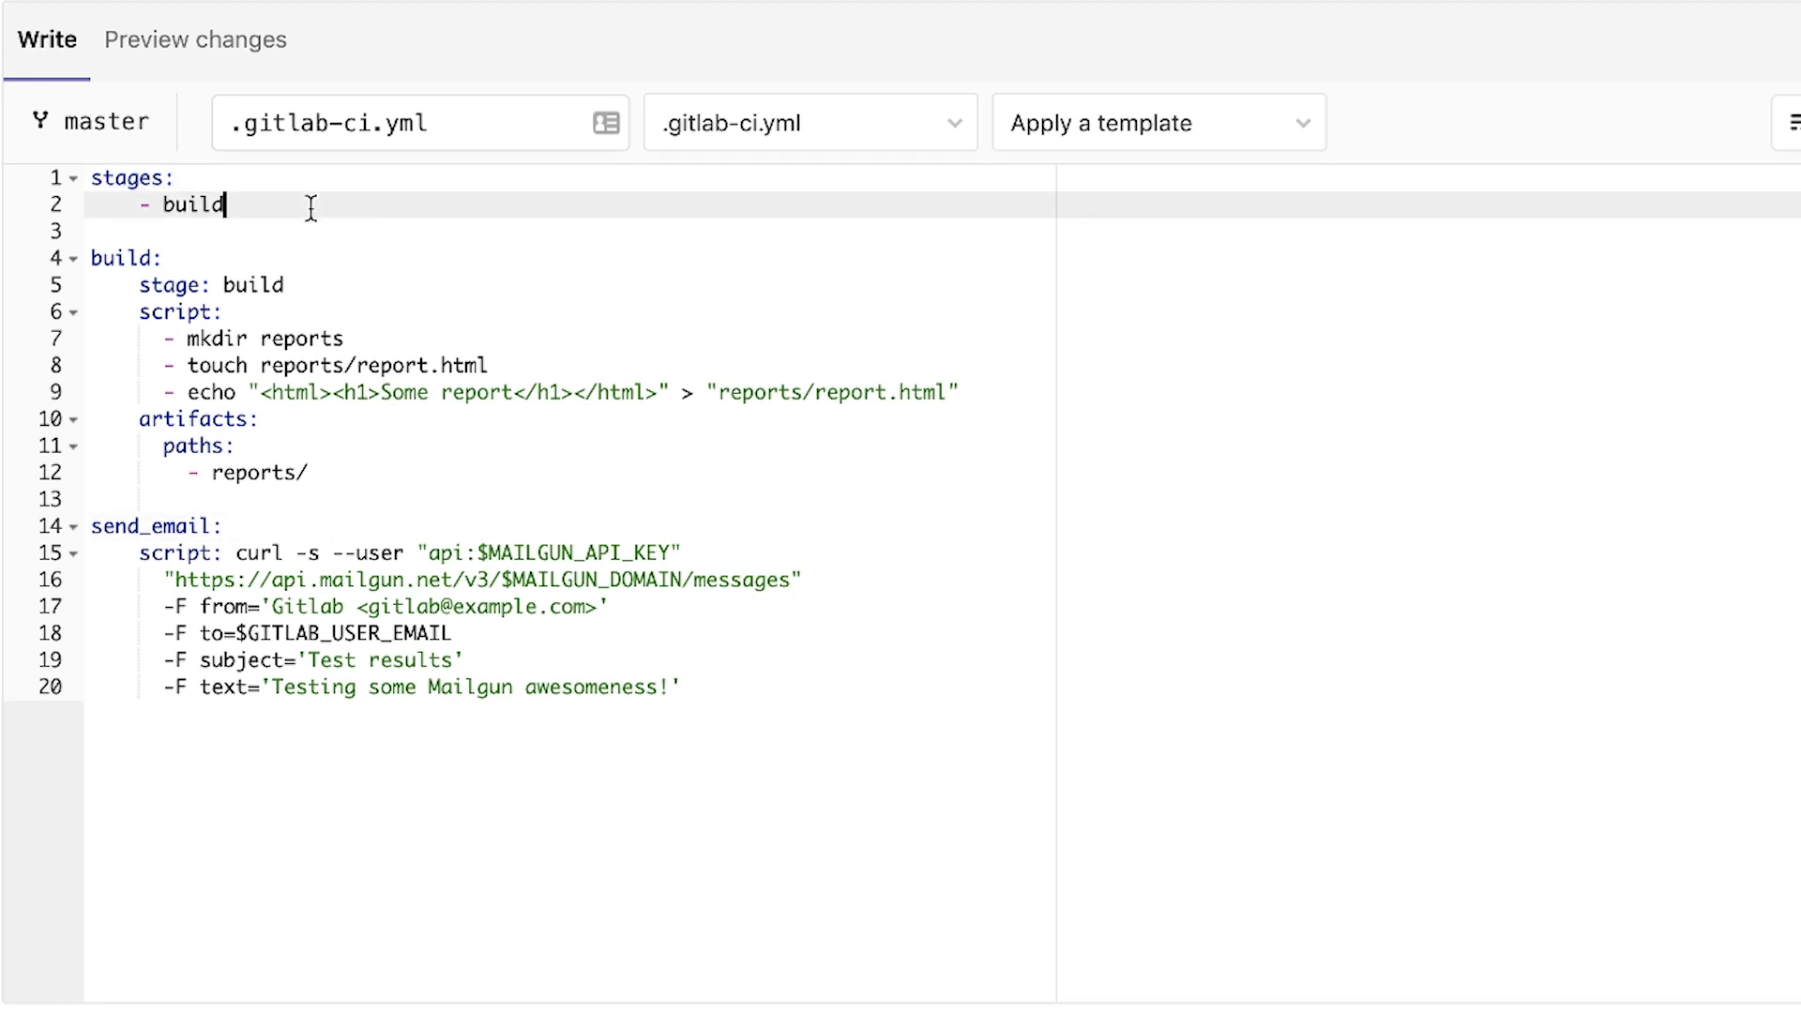
key(Return)
text(- )
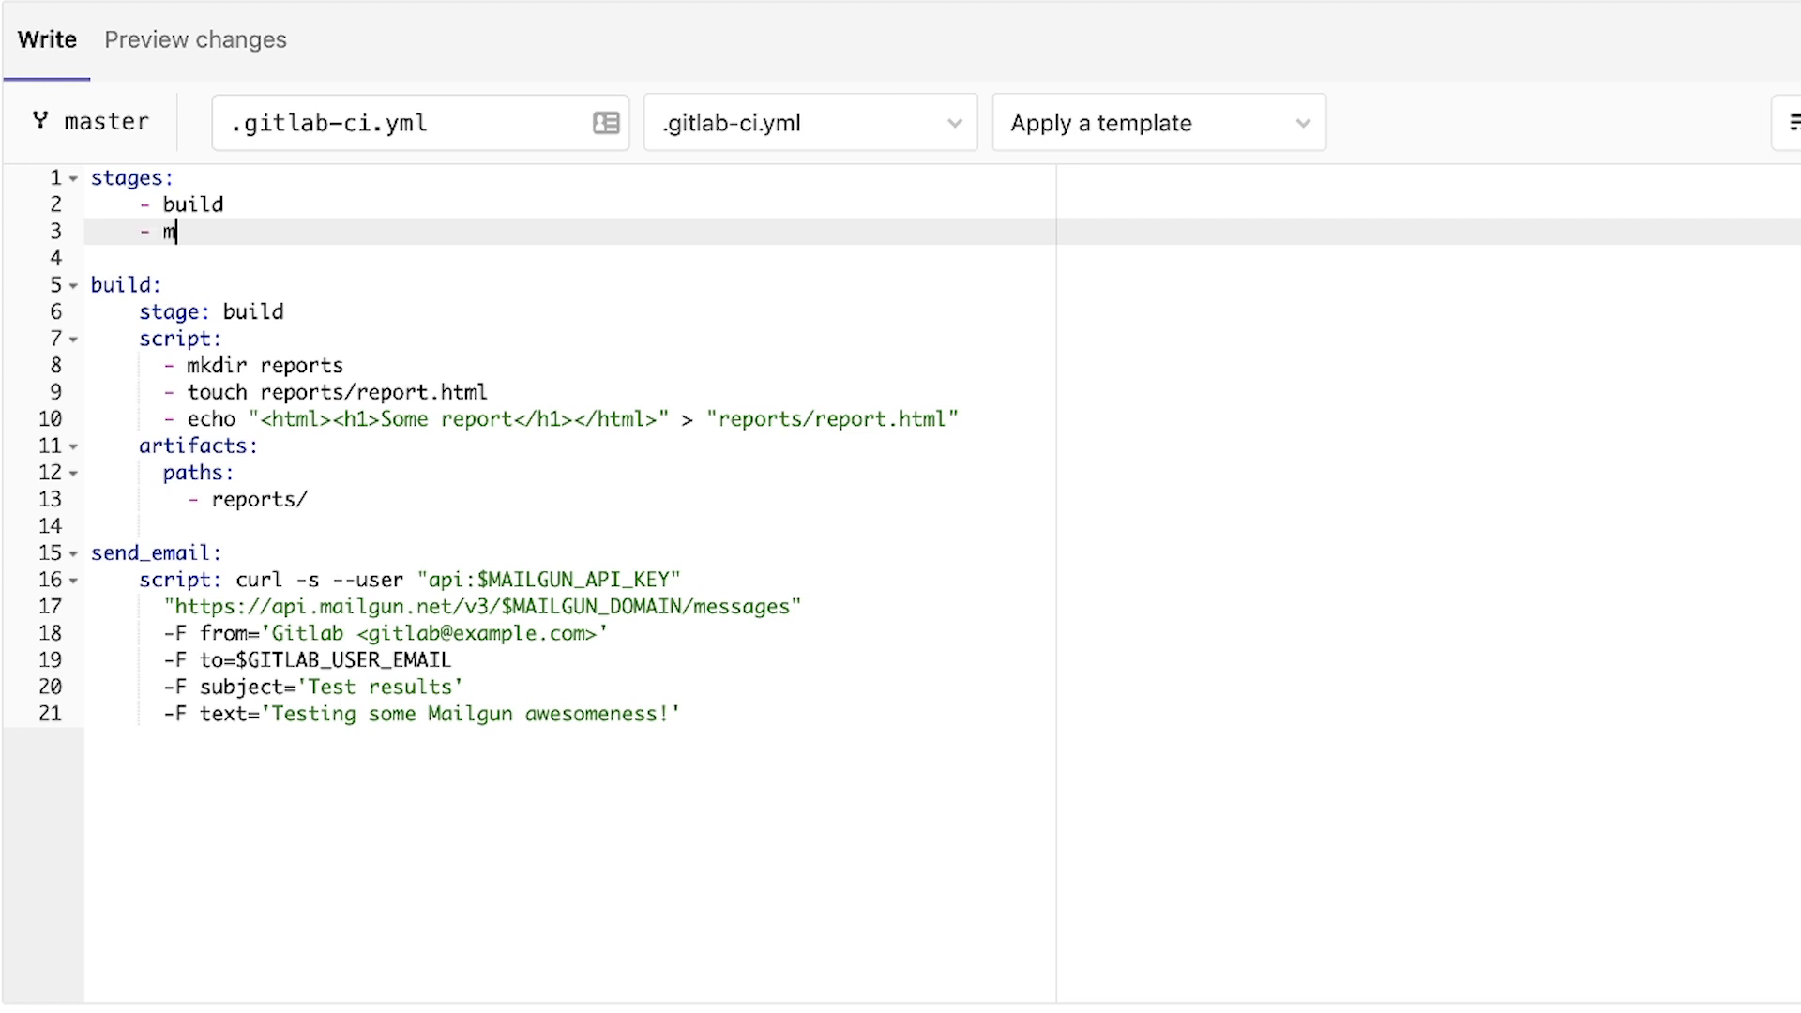
text(notify)
click(268, 549)
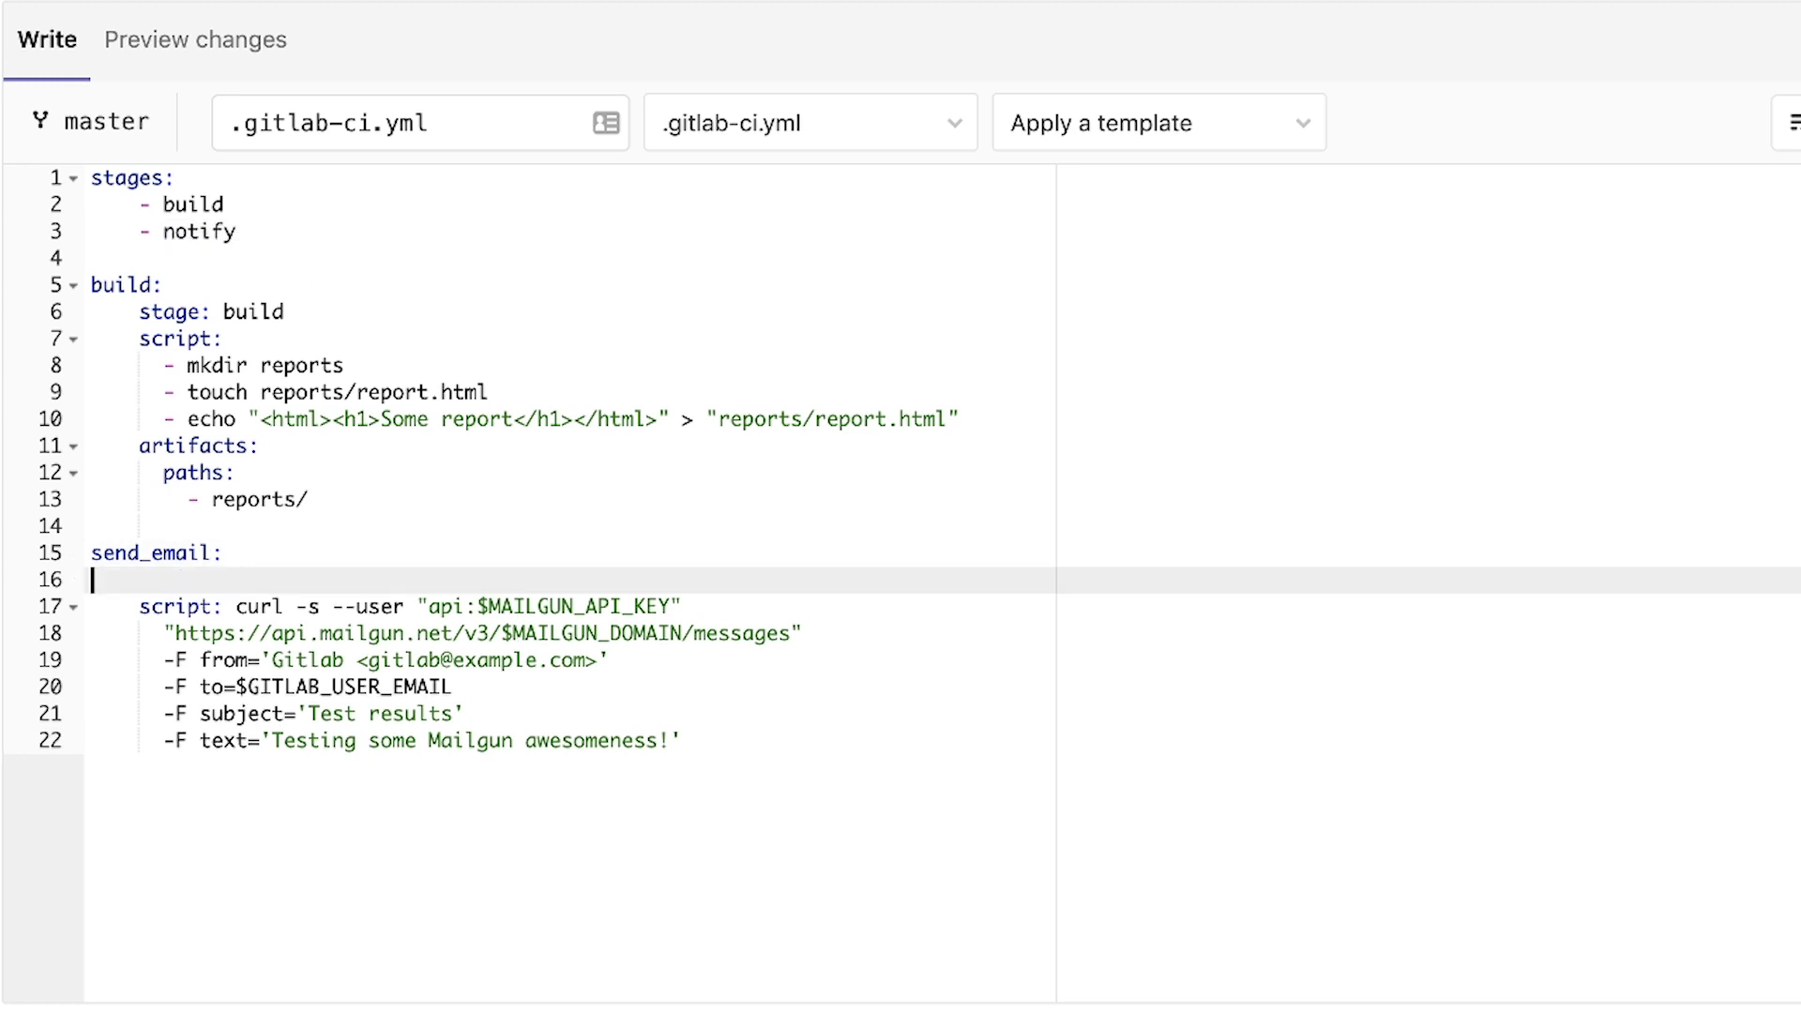
key(Return)
key(Tab)
text(stage: )
text(notify)
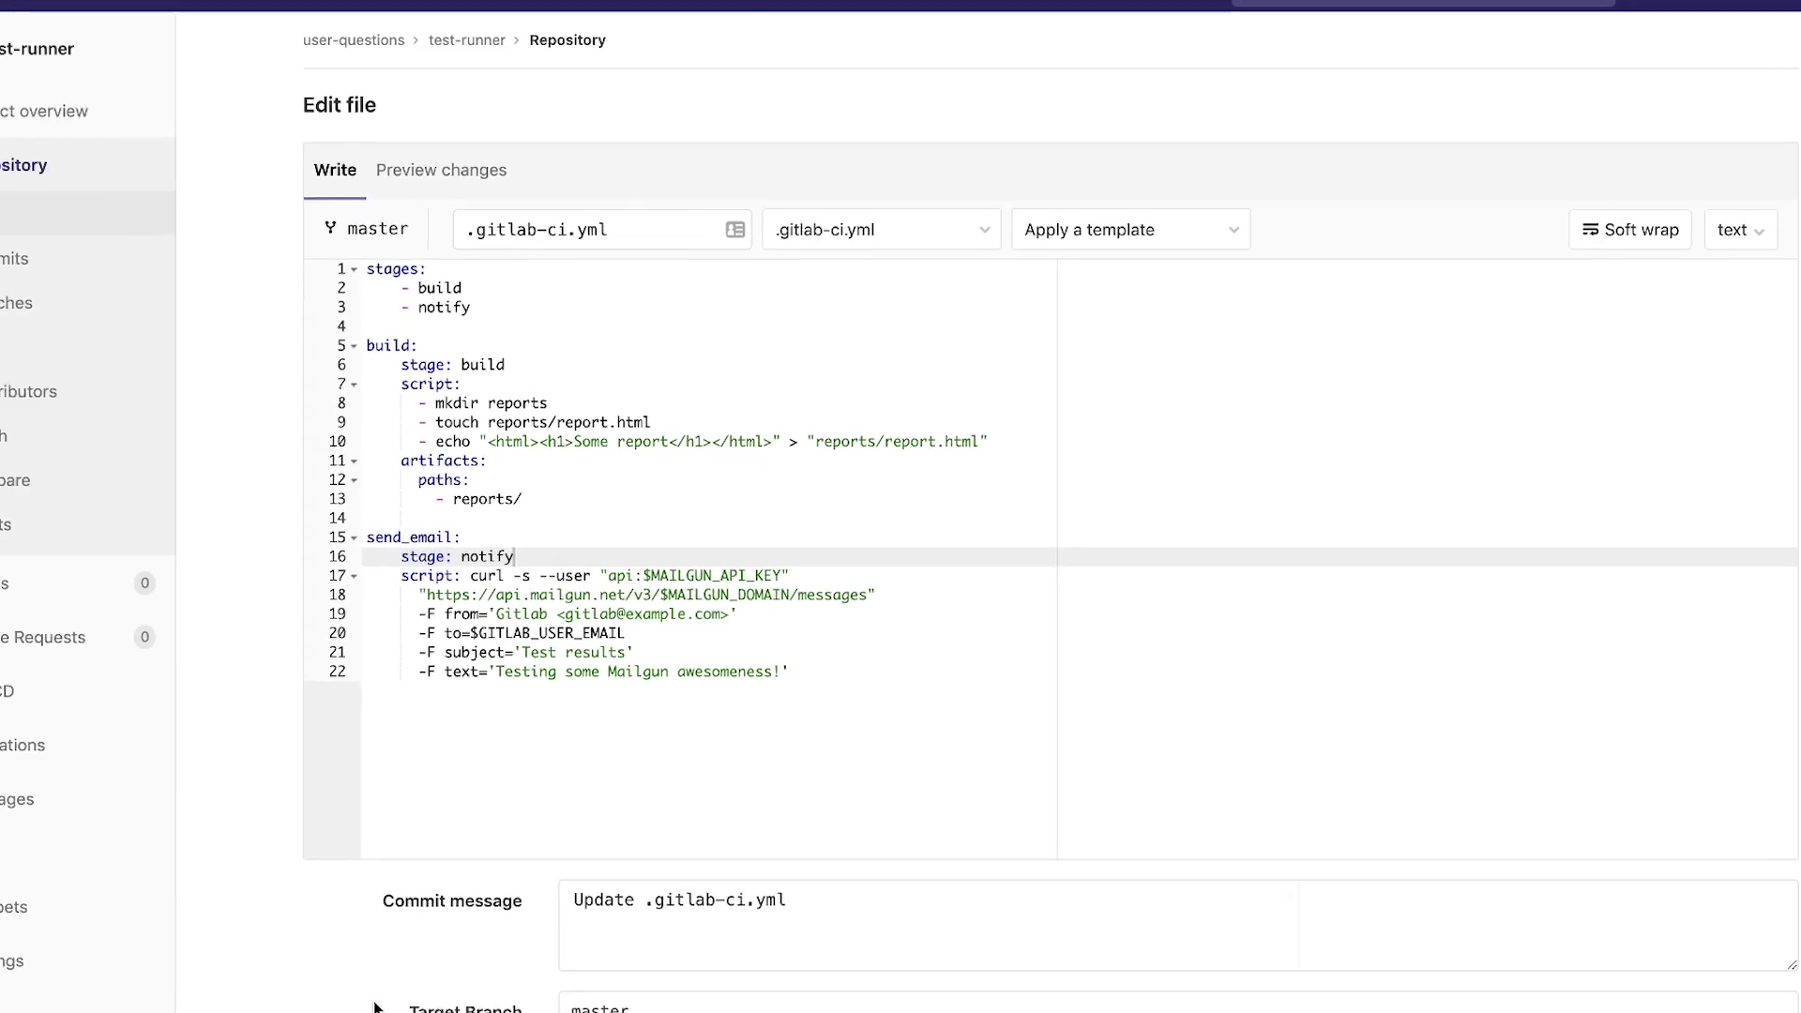
click(375, 1008)
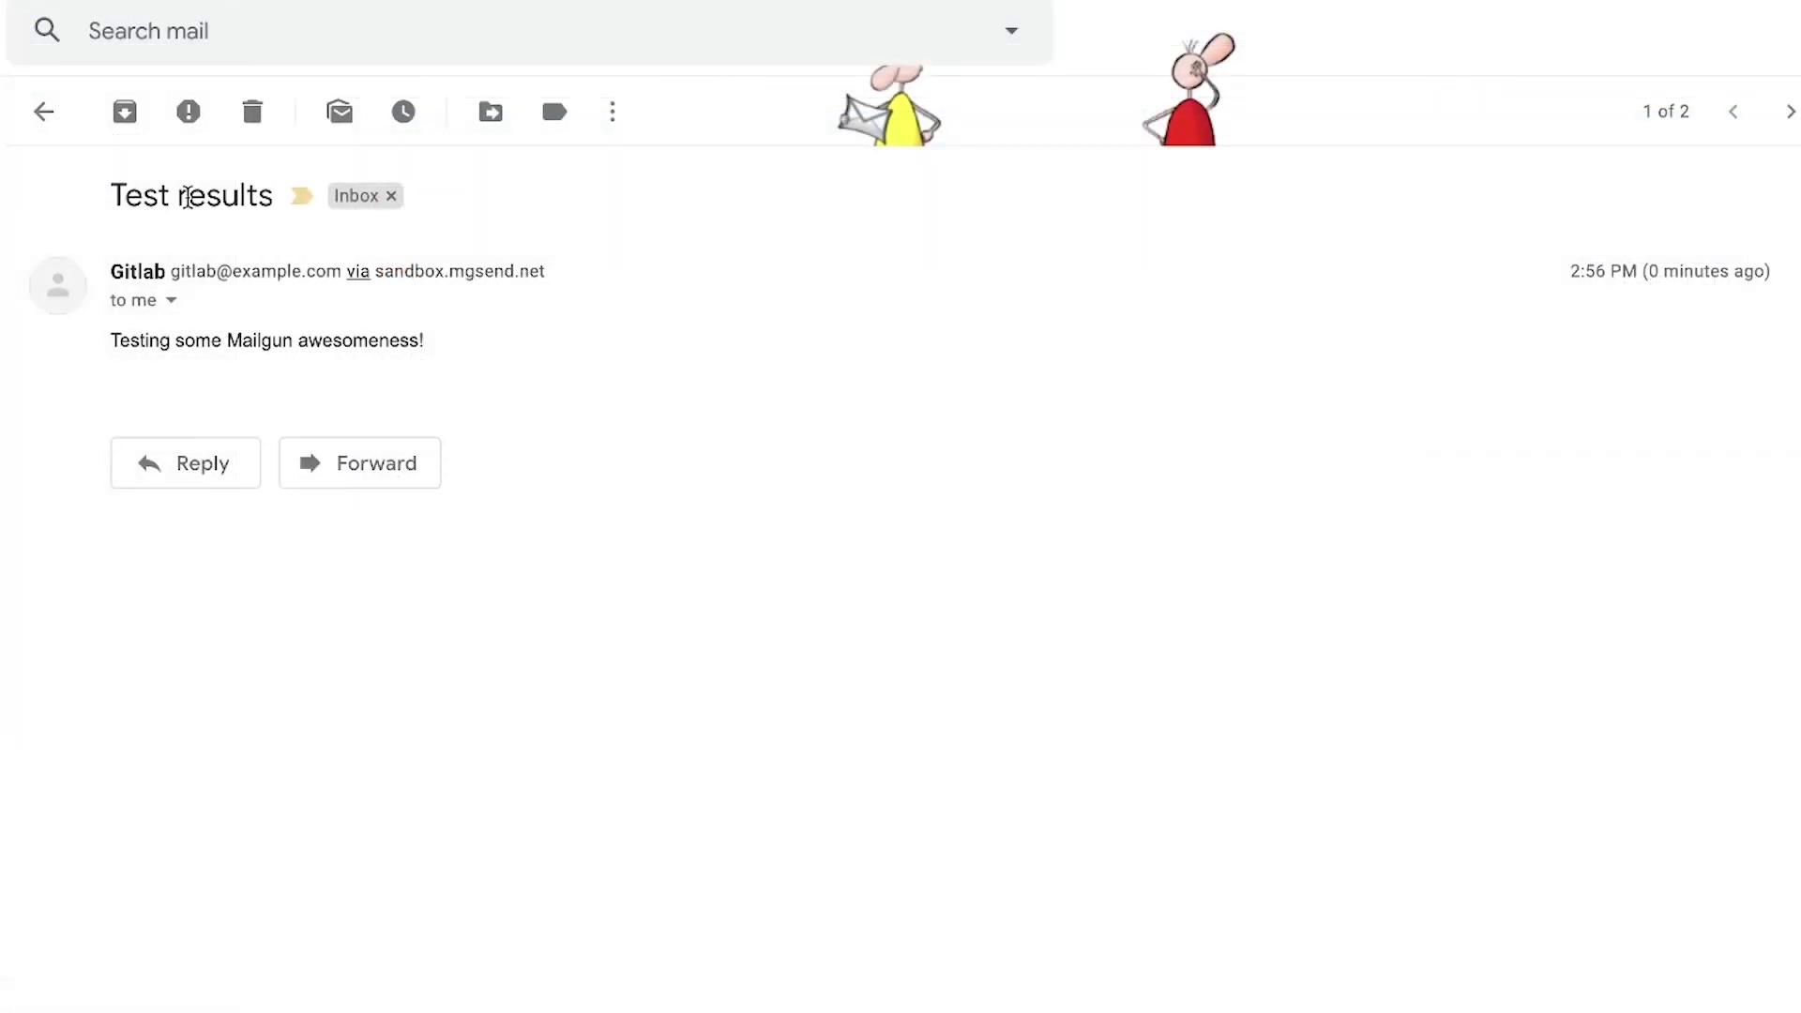
Step: Highlight the Test results subject and the 'Testing some Mailgun awesomeness!' body in Gmail
double_click(126, 198)
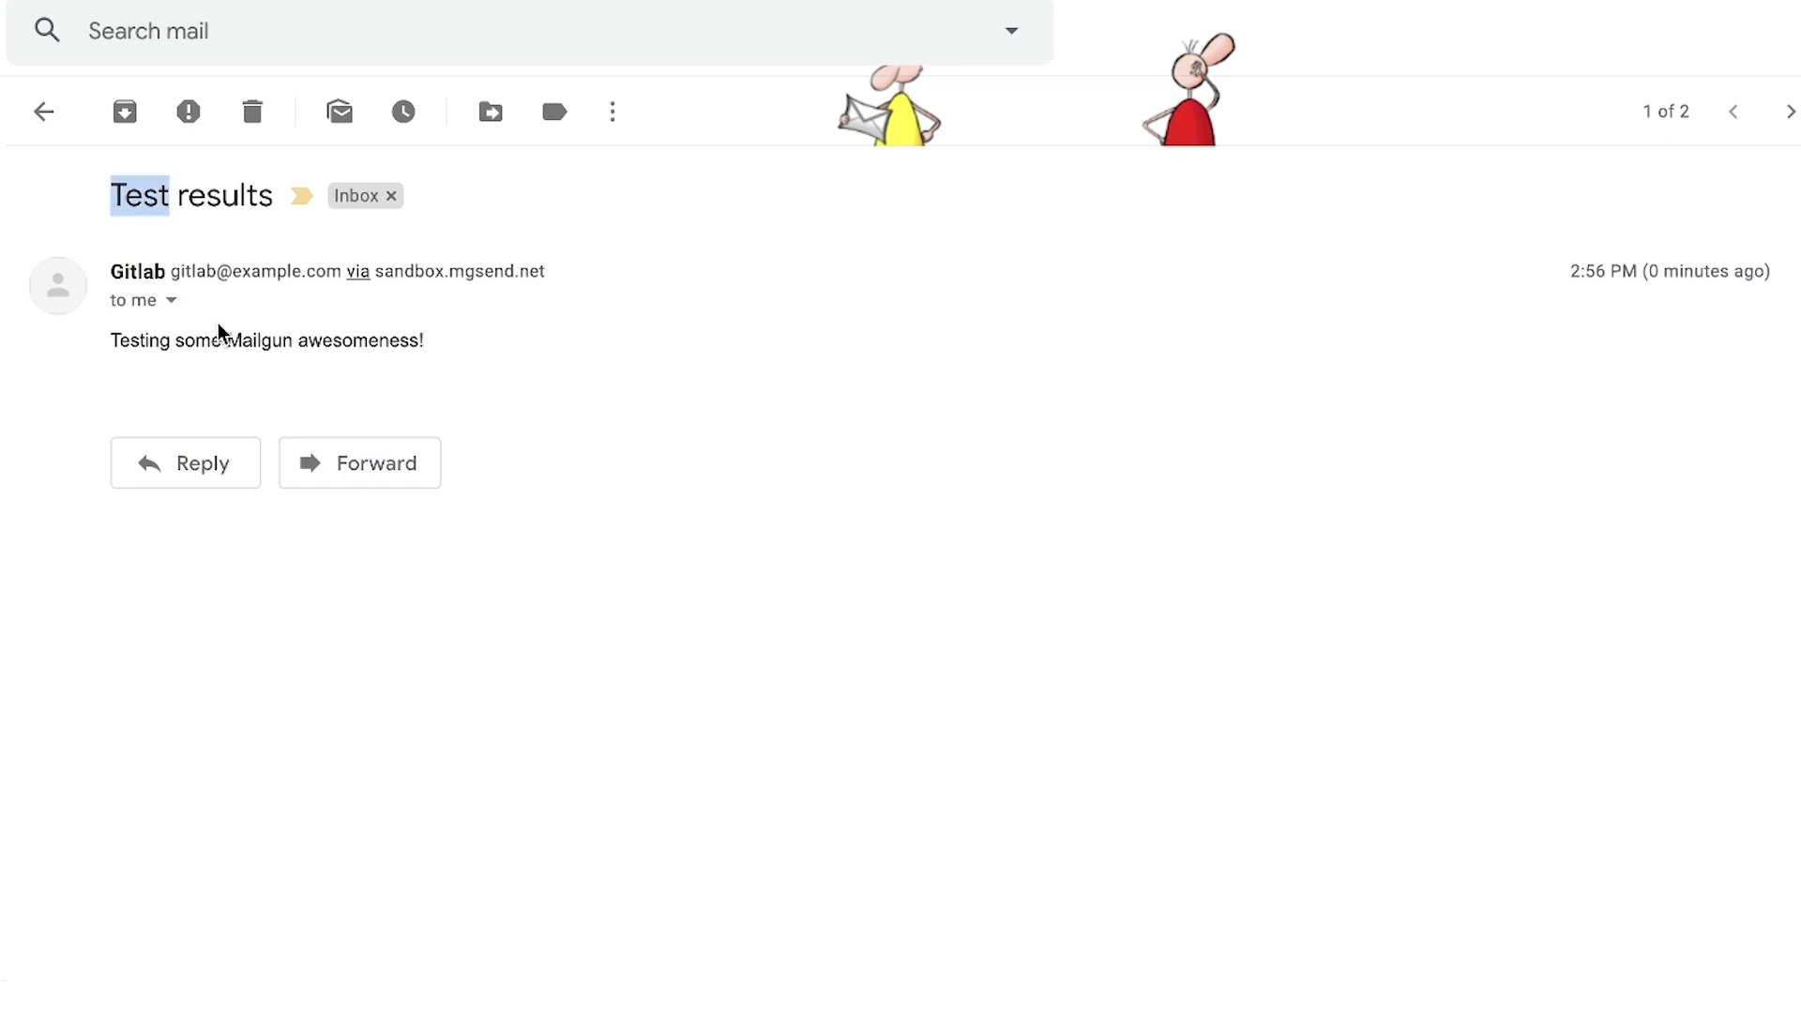
triple_click(190, 345)
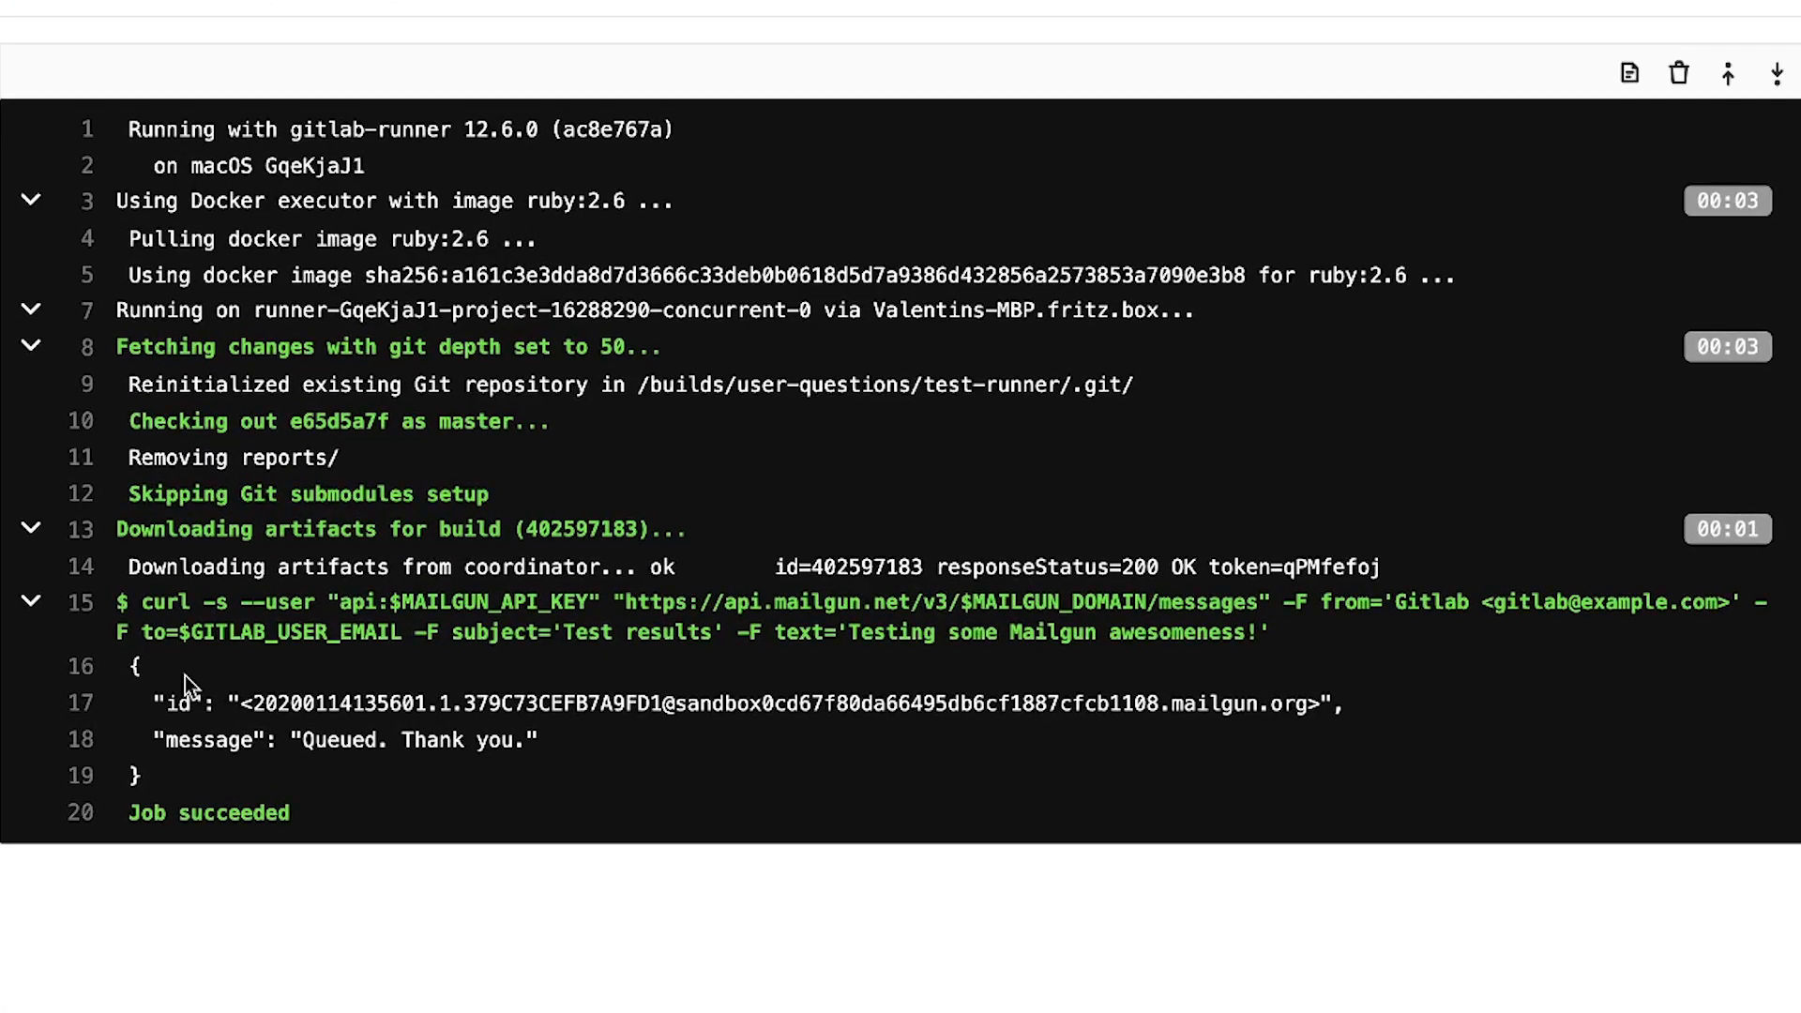
Step: Highlight the 'Queued. Thank you' response in the send_email job log
double_click(339, 743)
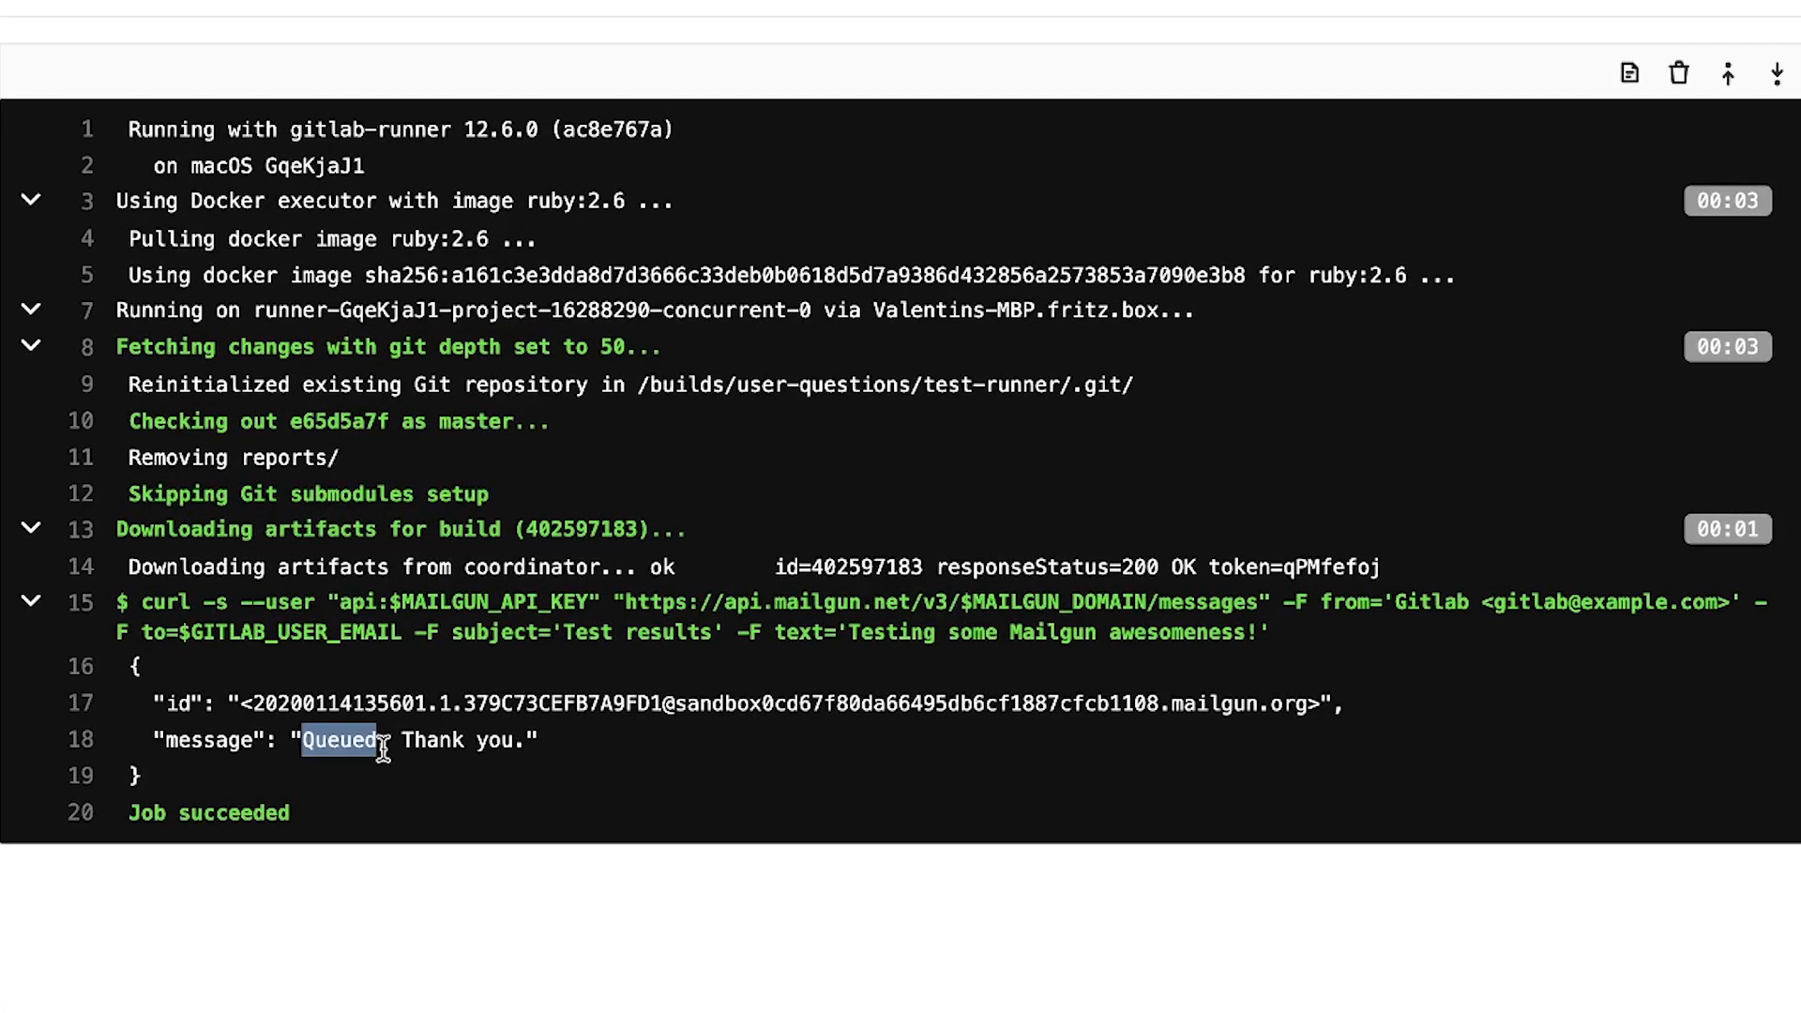
double_click(412, 743)
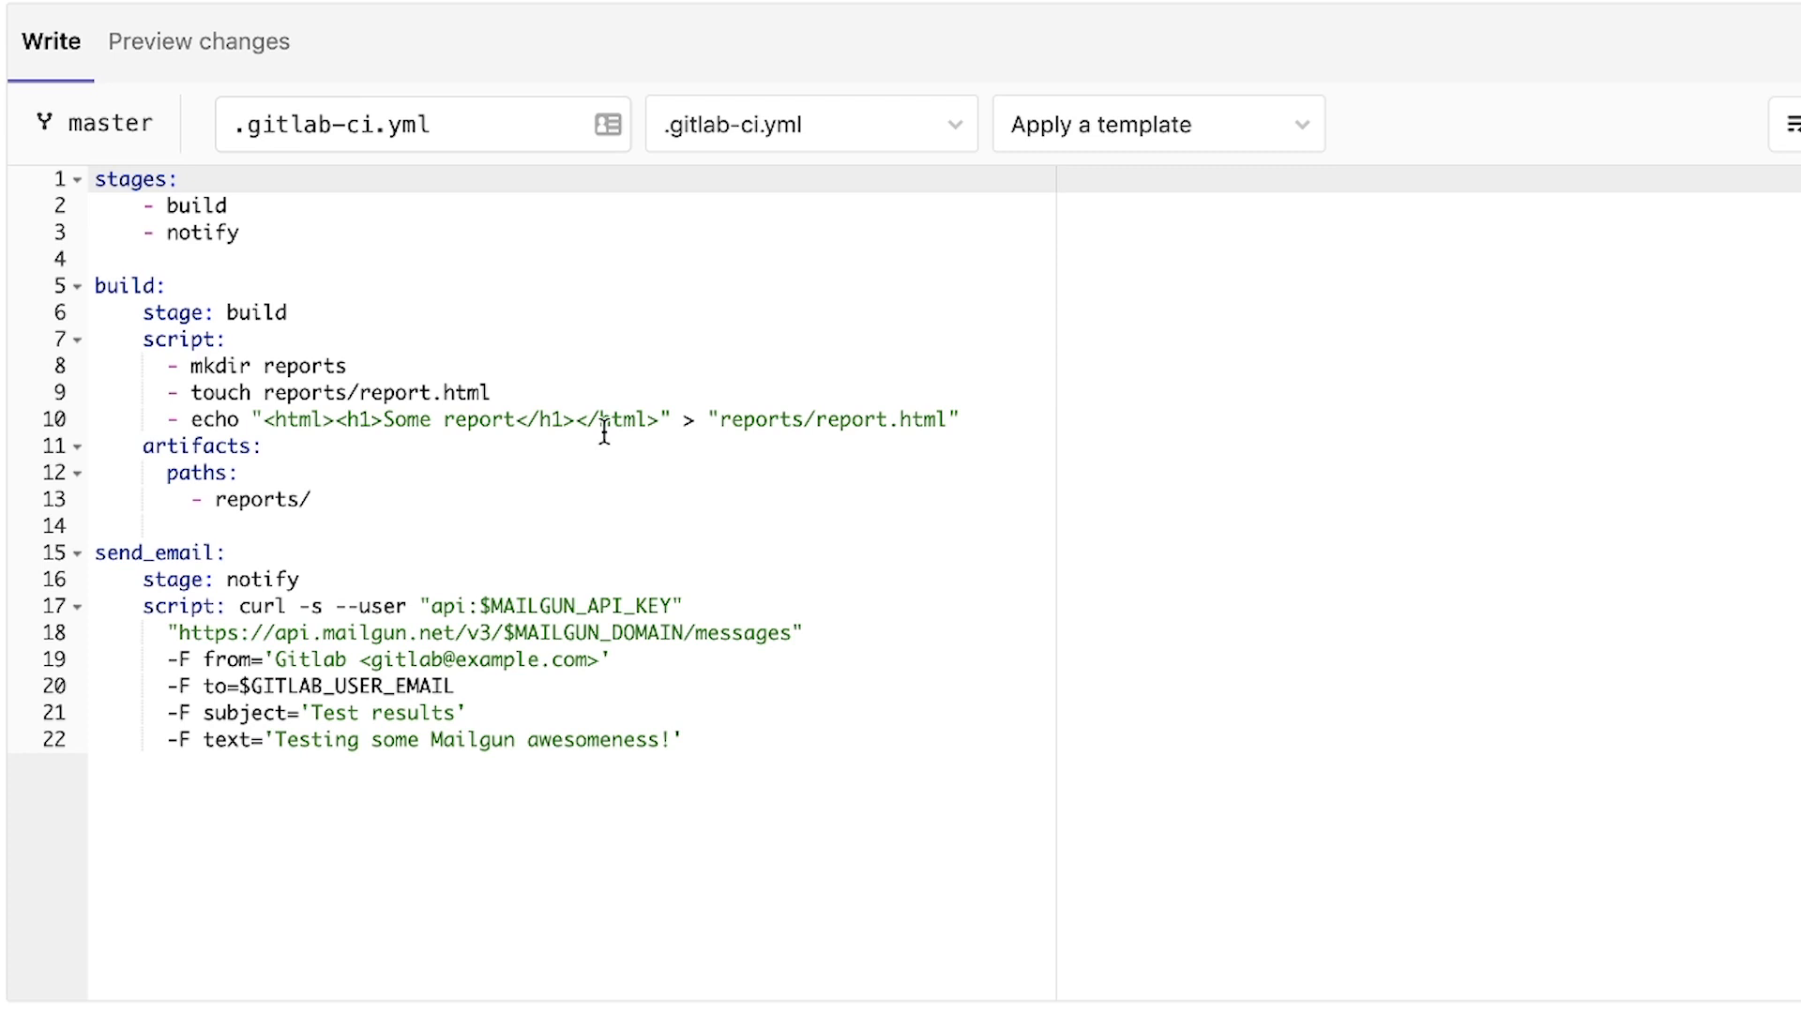
double_click(742, 420)
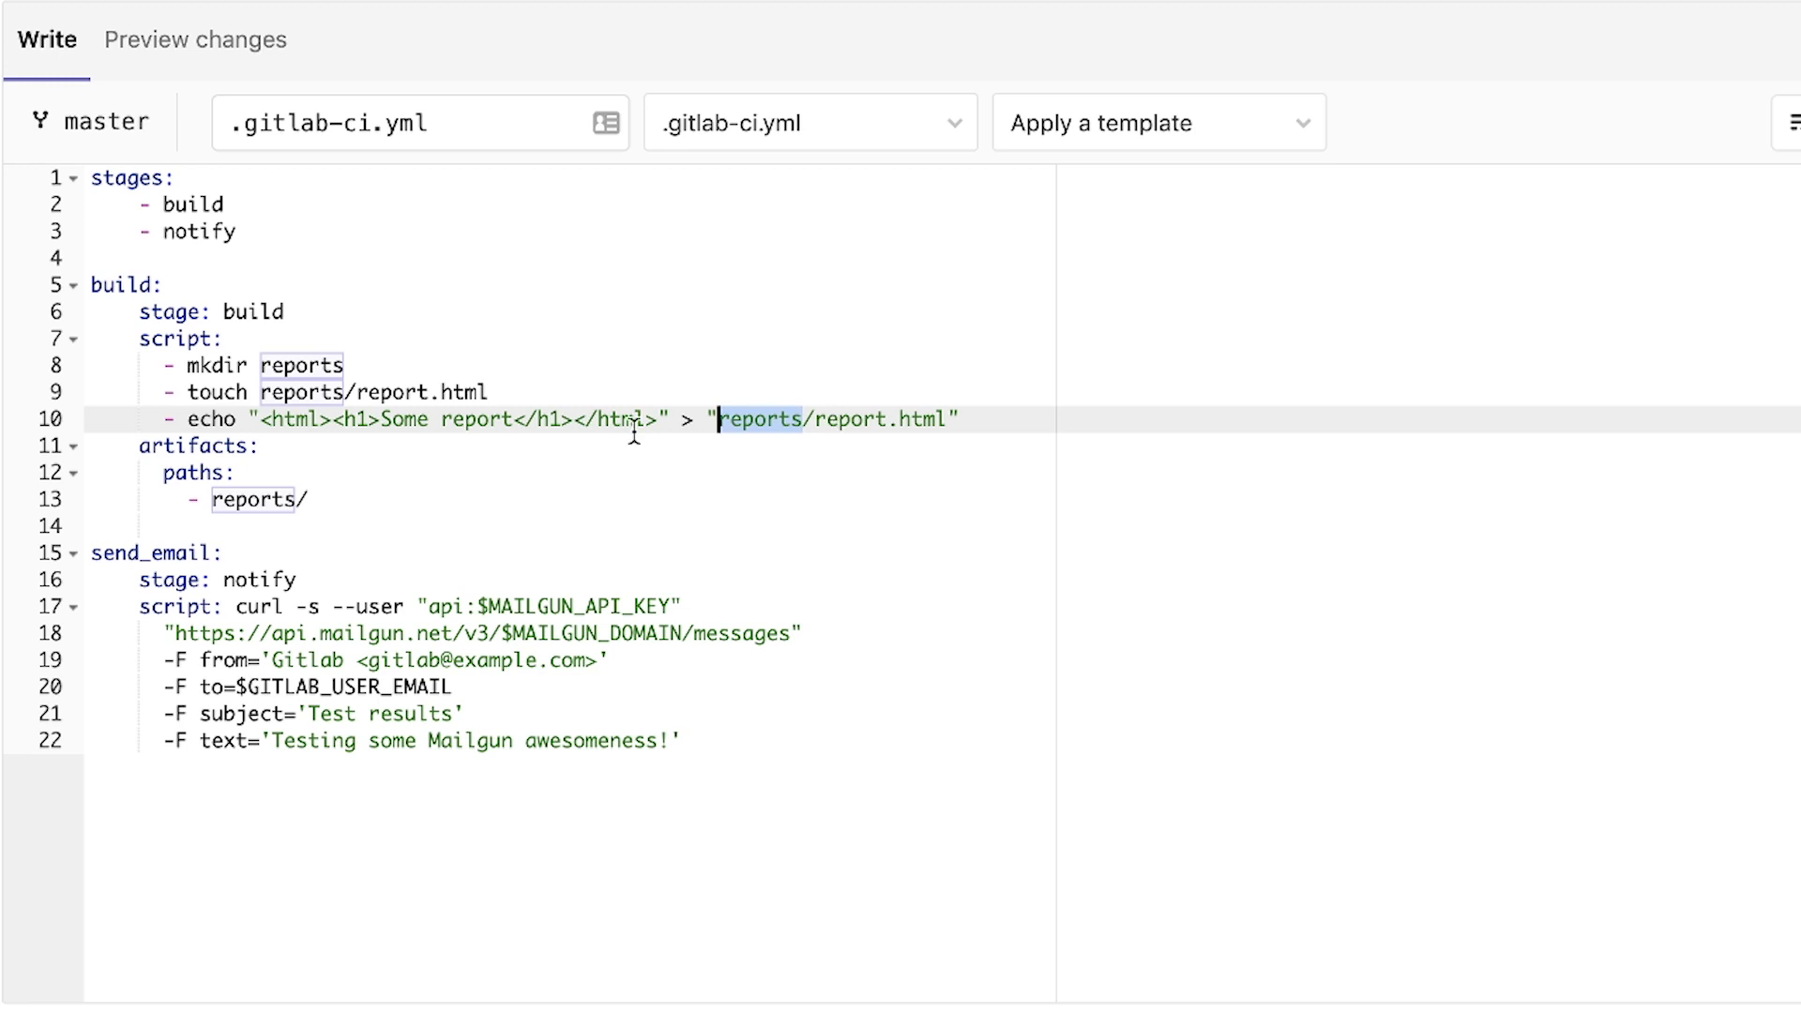
drag(312, 500, 91, 445)
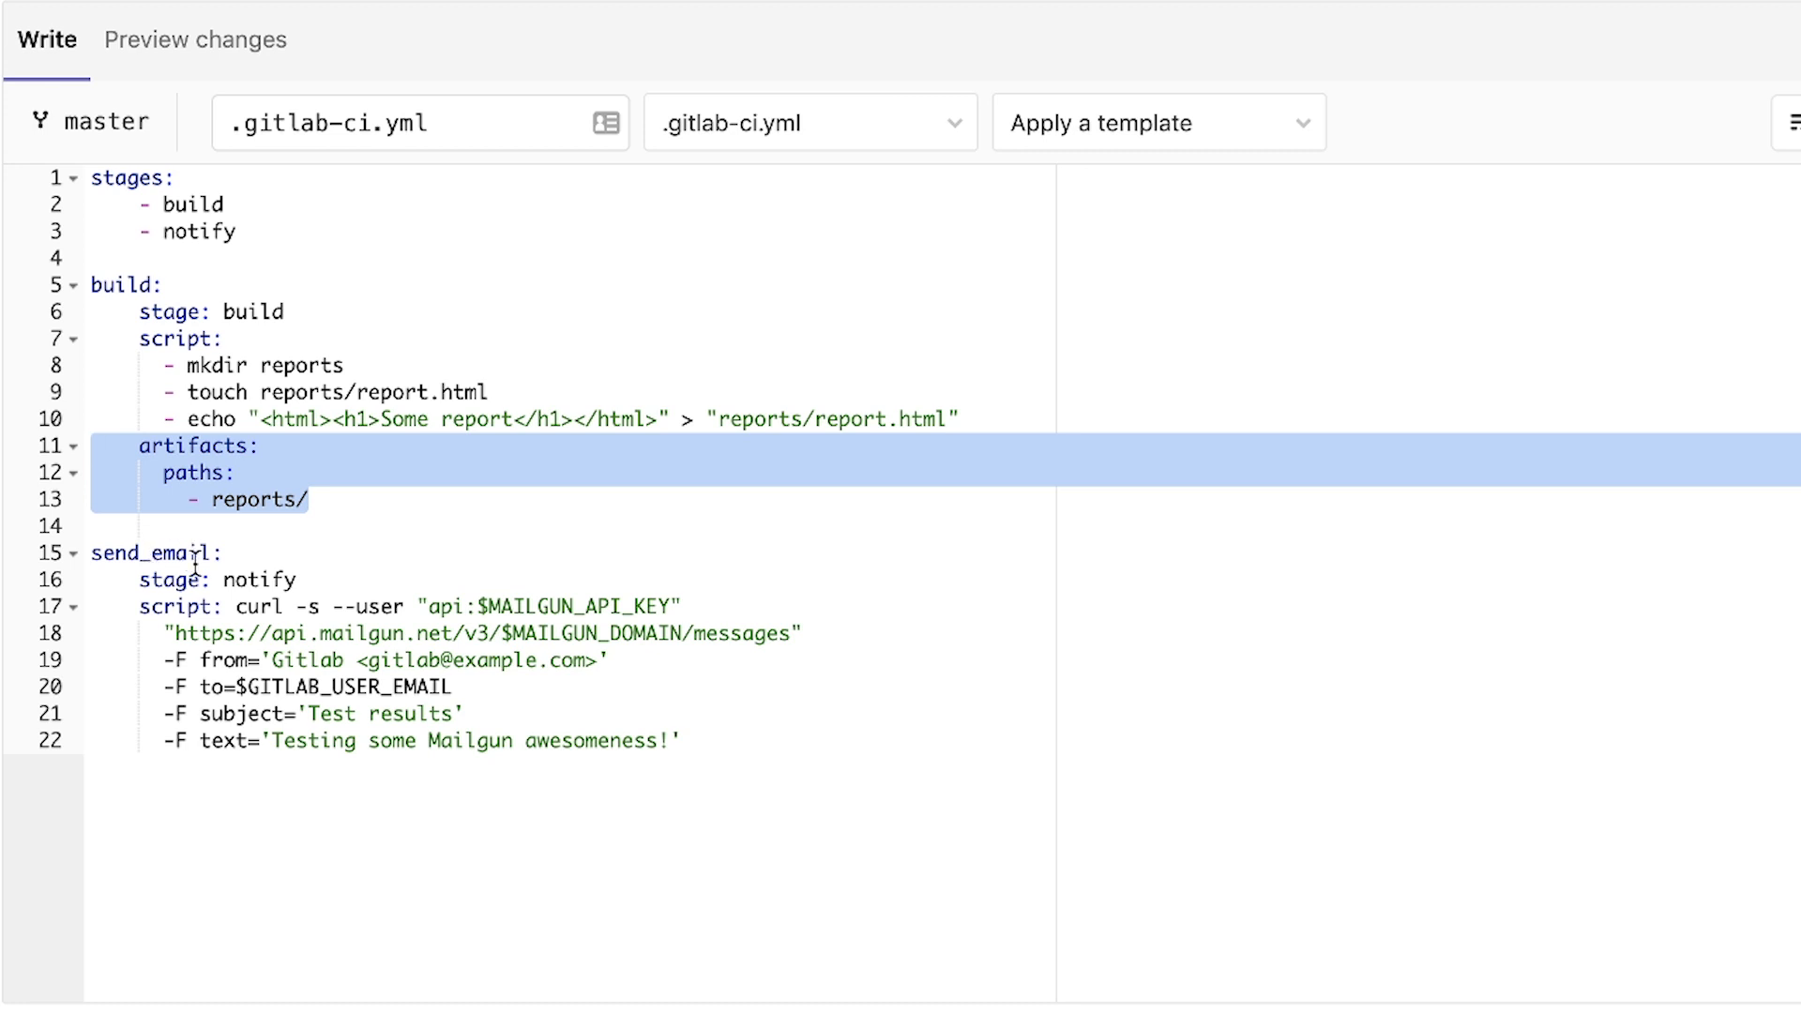
click(788, 741)
key(Return)
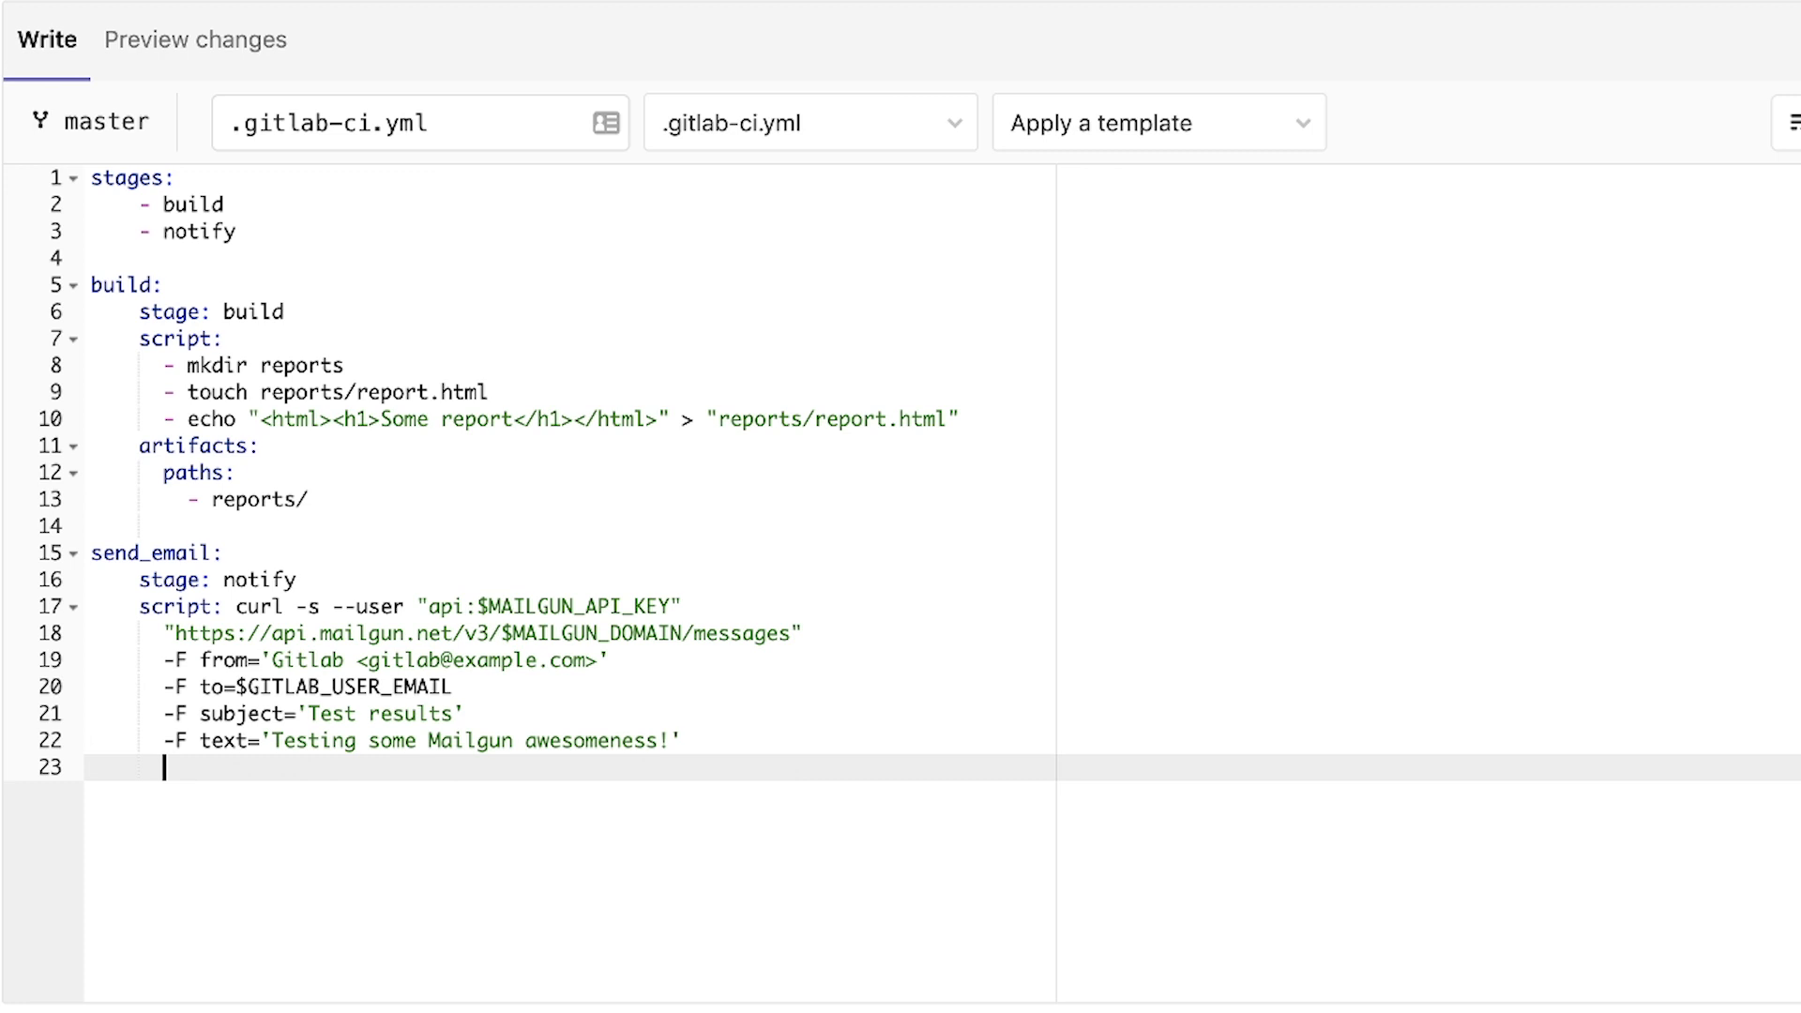
text(-)
text(F )
text(attachment)
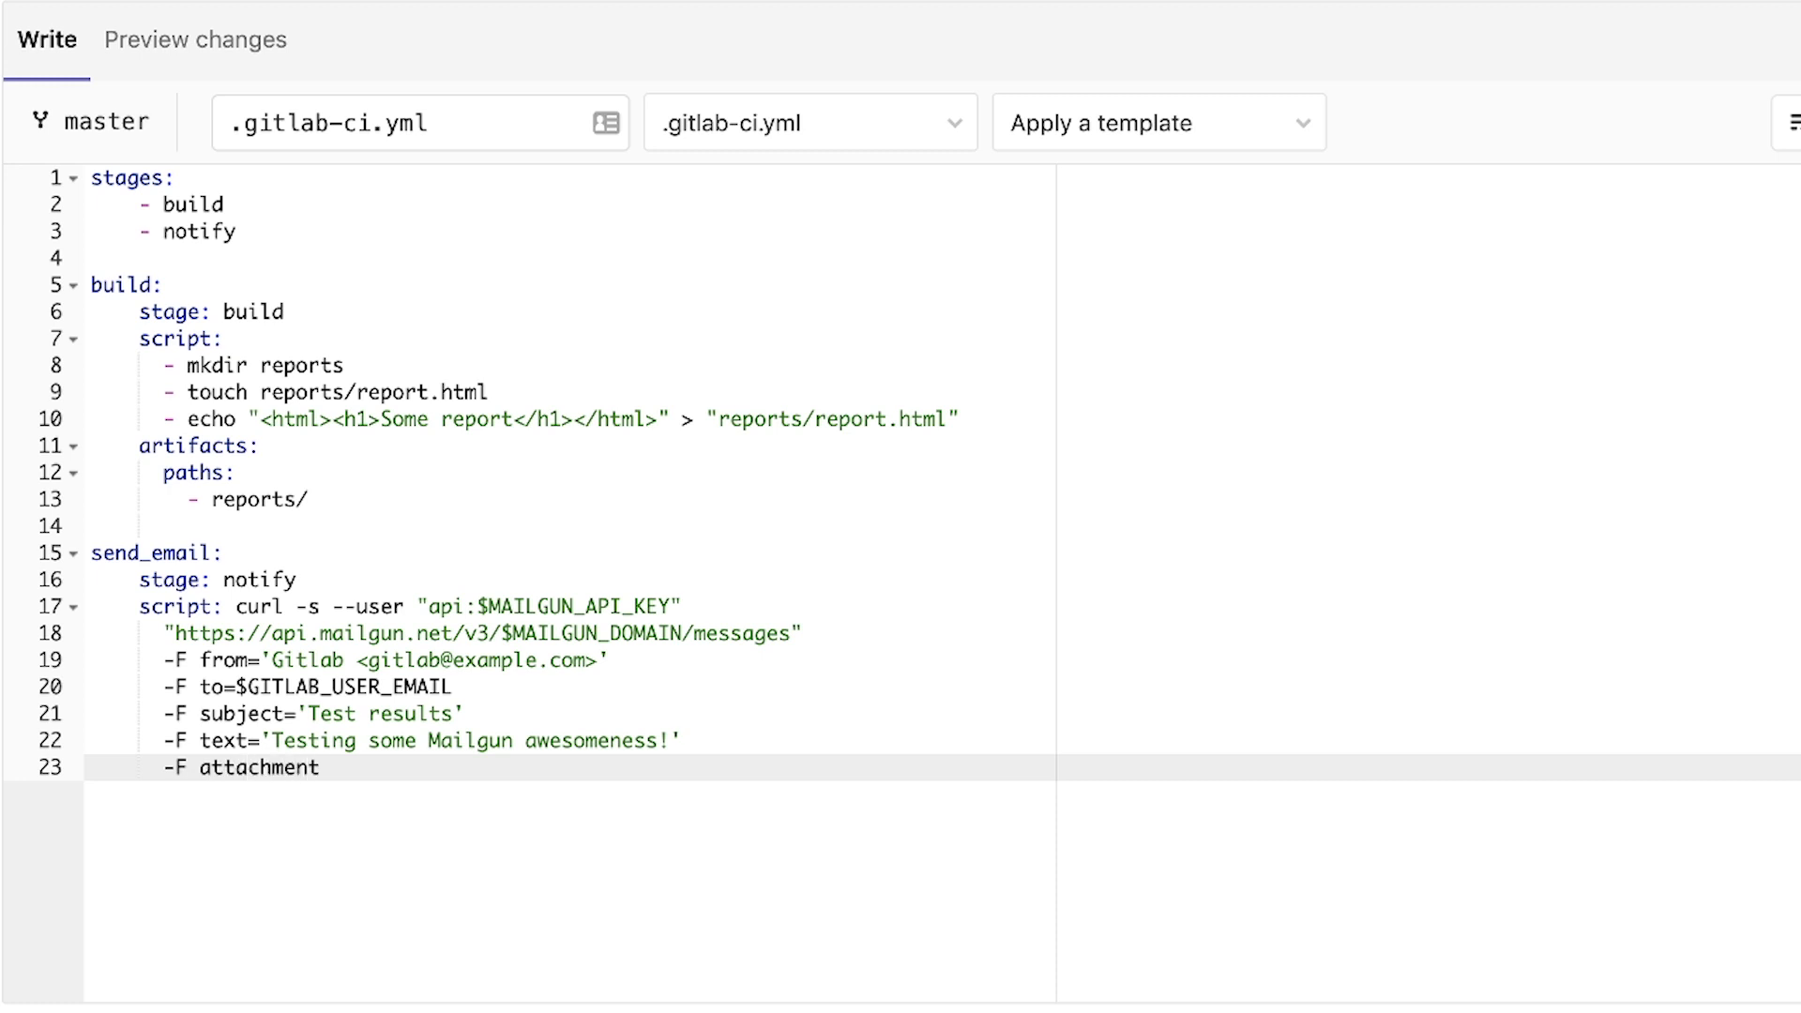
text(=')
text(@)
text(reports/re)
text(port.html)
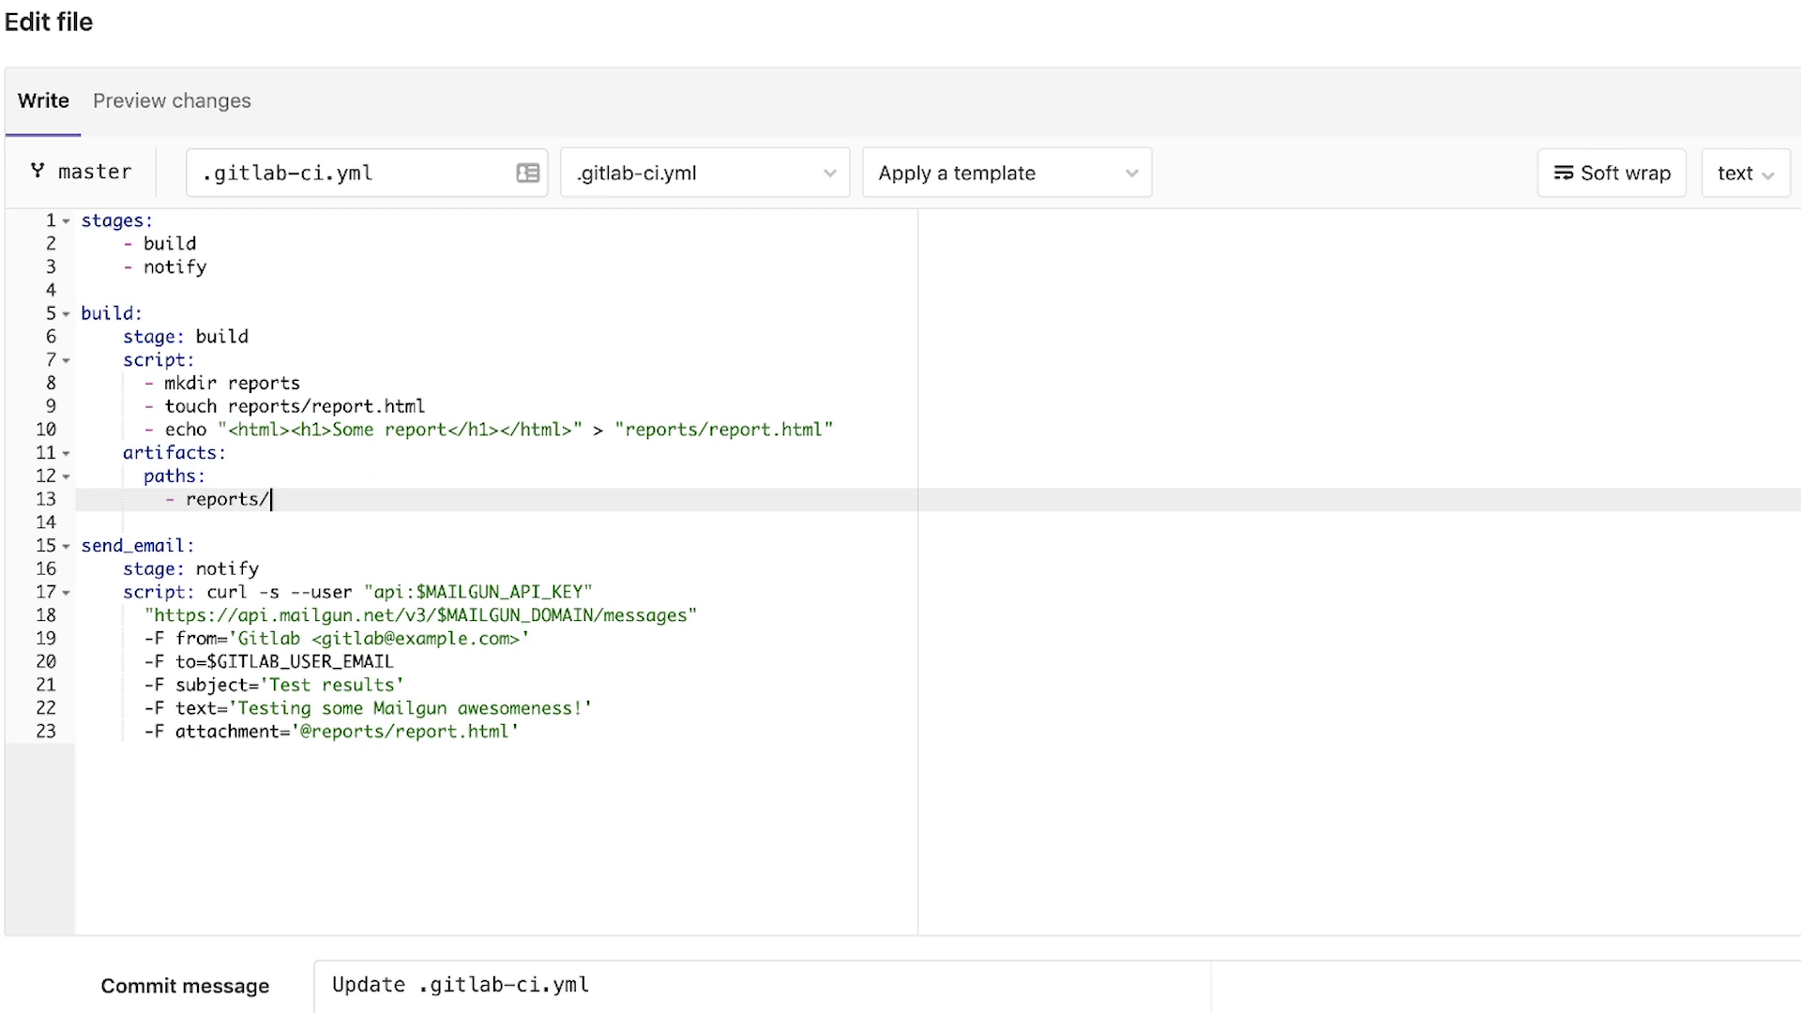
Step: Add 'when: always' under artifacts and '- exit 1' after the build script's echo line
key(Return)
key(BackSpace)
key(BackSpace)
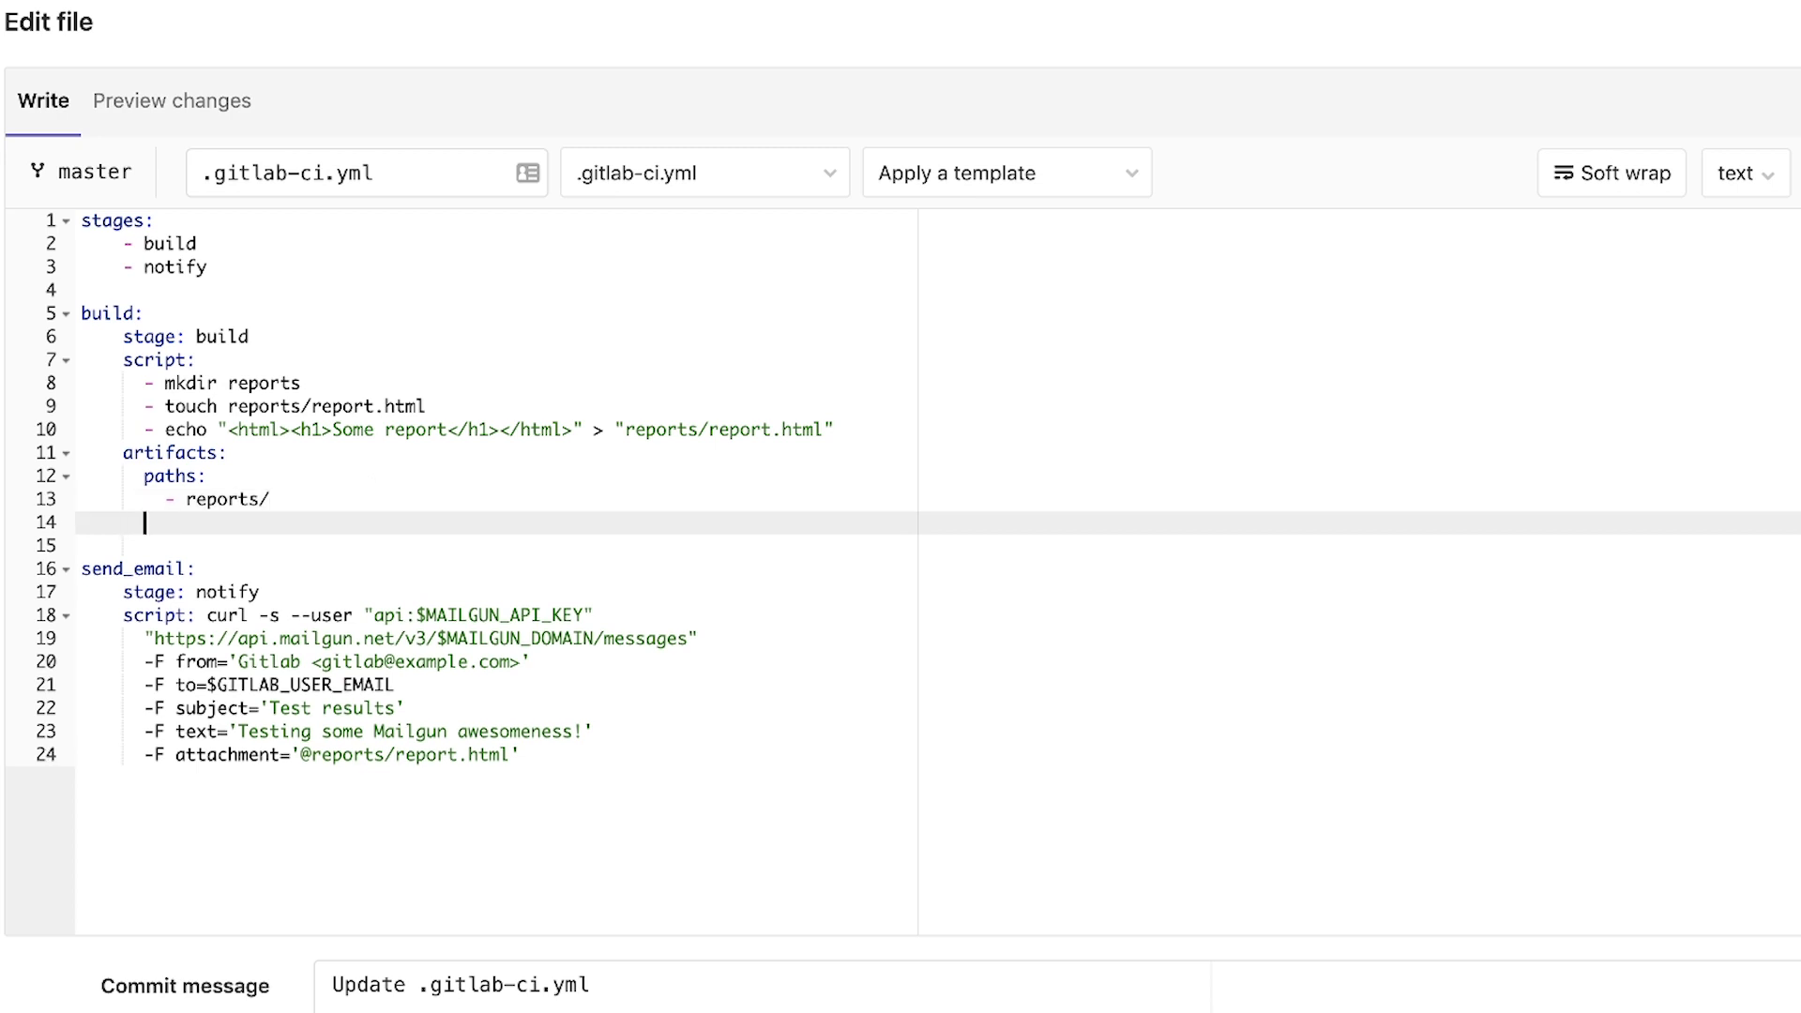
text(when: )
text(always)
click(944, 429)
key(Return)
text(- )
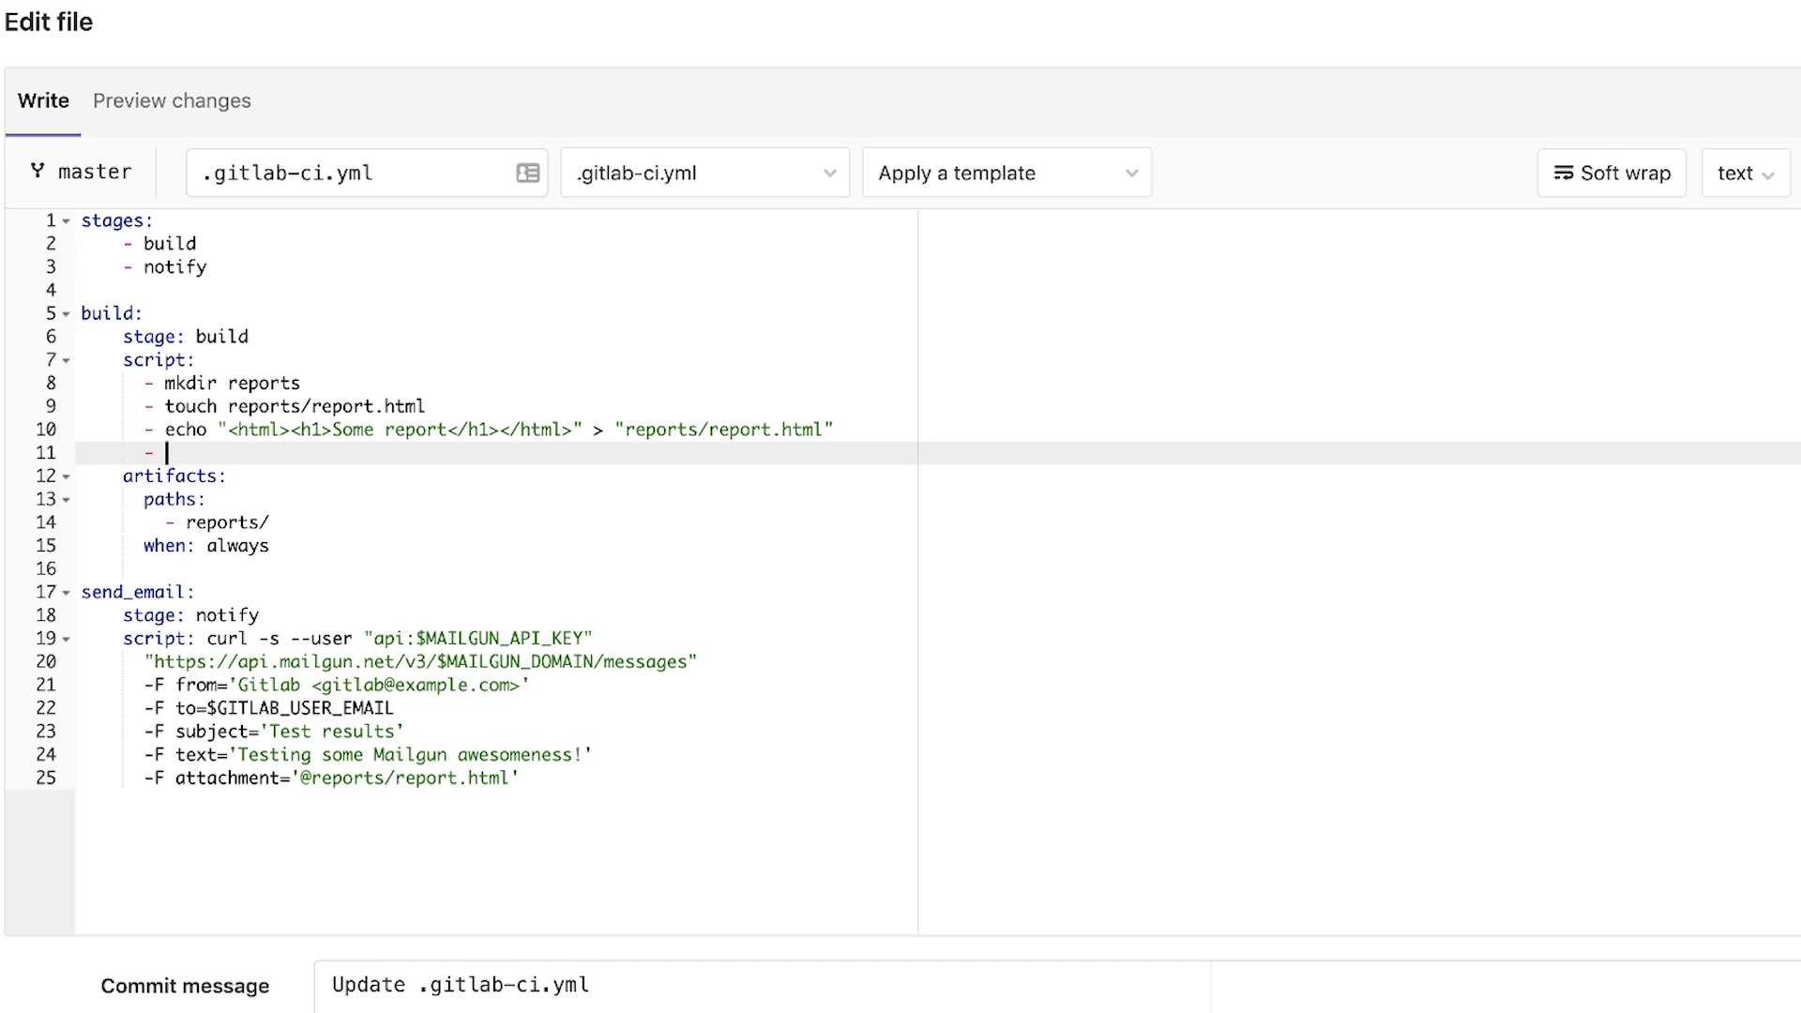
text(exit )
text(1)
Step: Add 'when: on_failure' under 'stage: notify' so send_email runs only after a failed stage
click(357, 616)
key(Return)
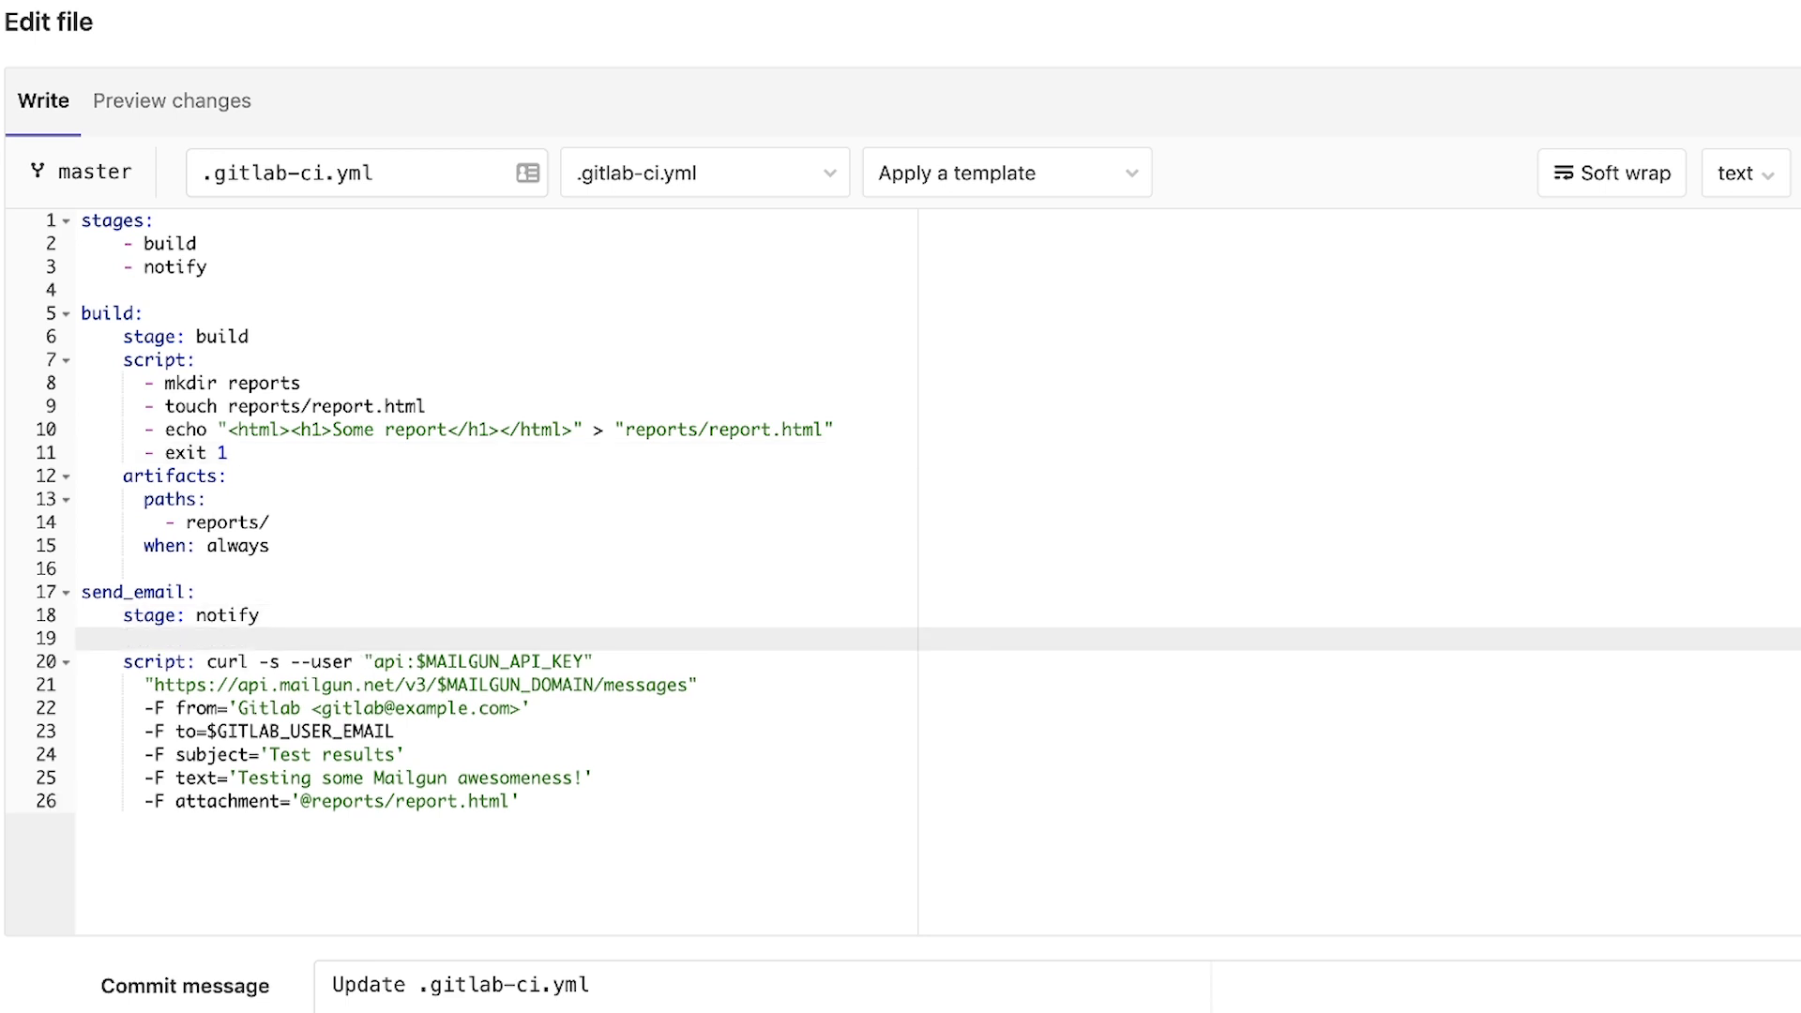
text(when: )
text(on_failure)
double_click(268, 638)
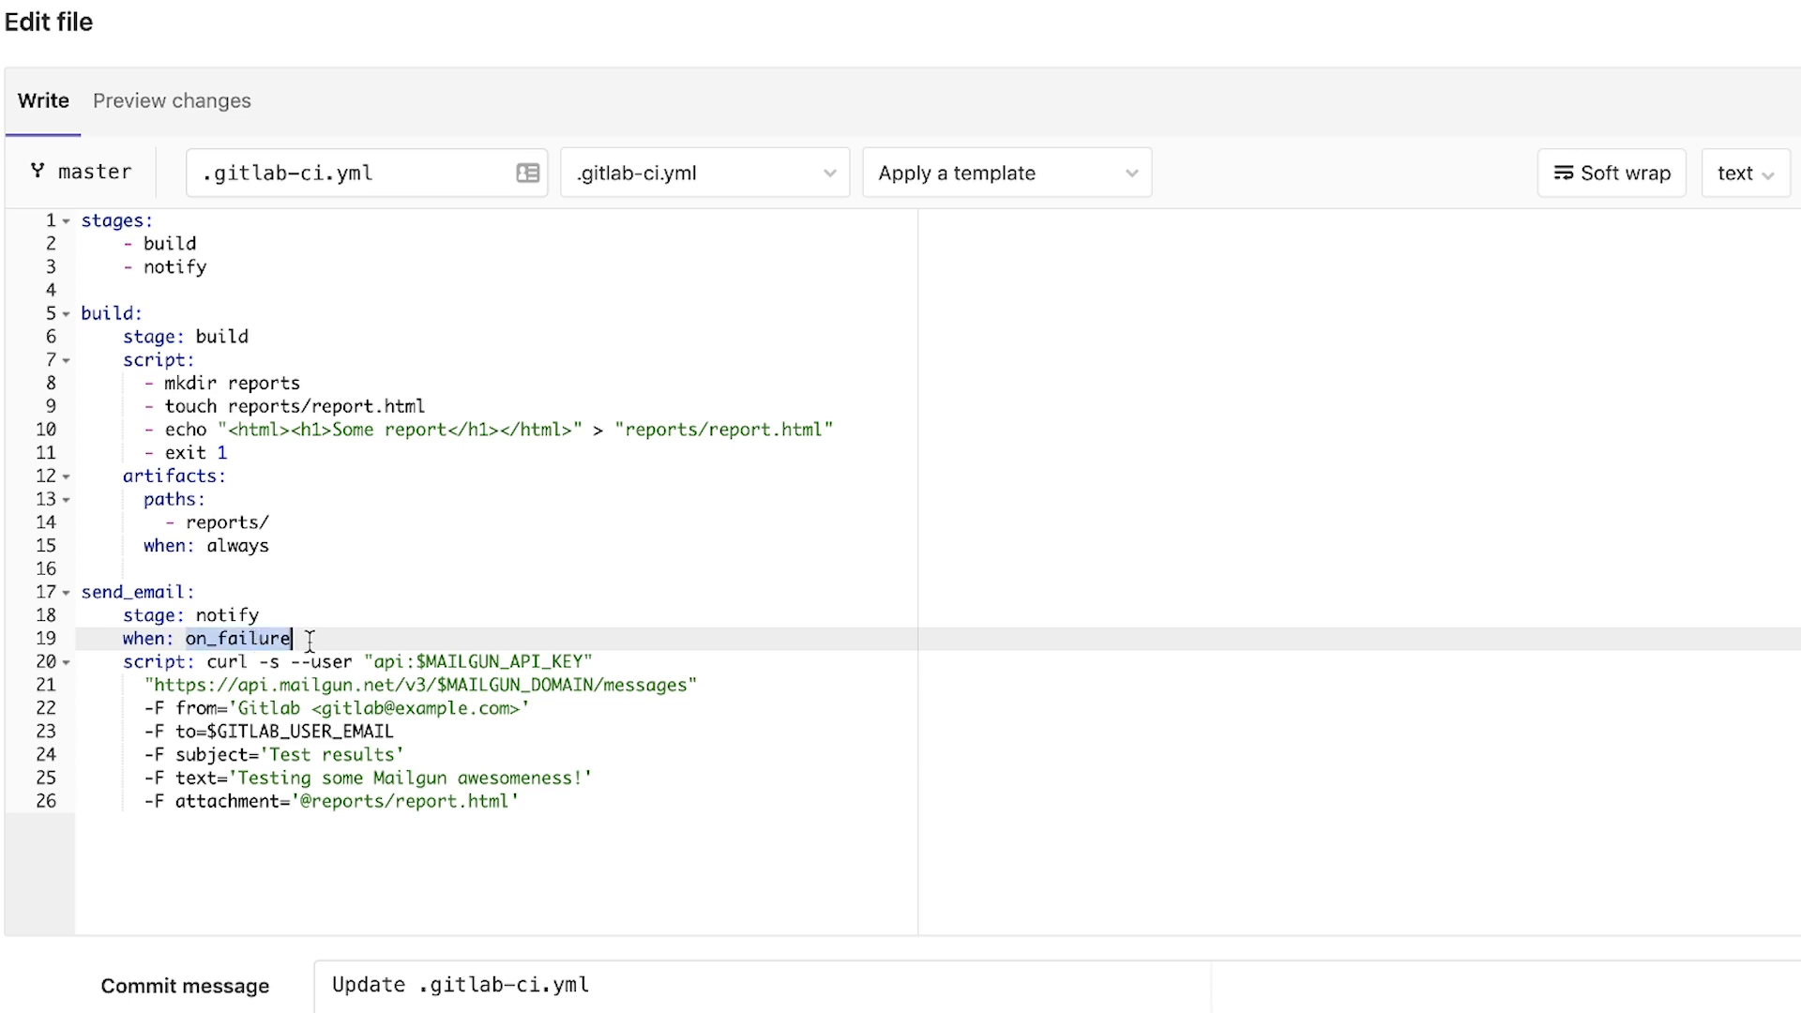
click(309, 640)
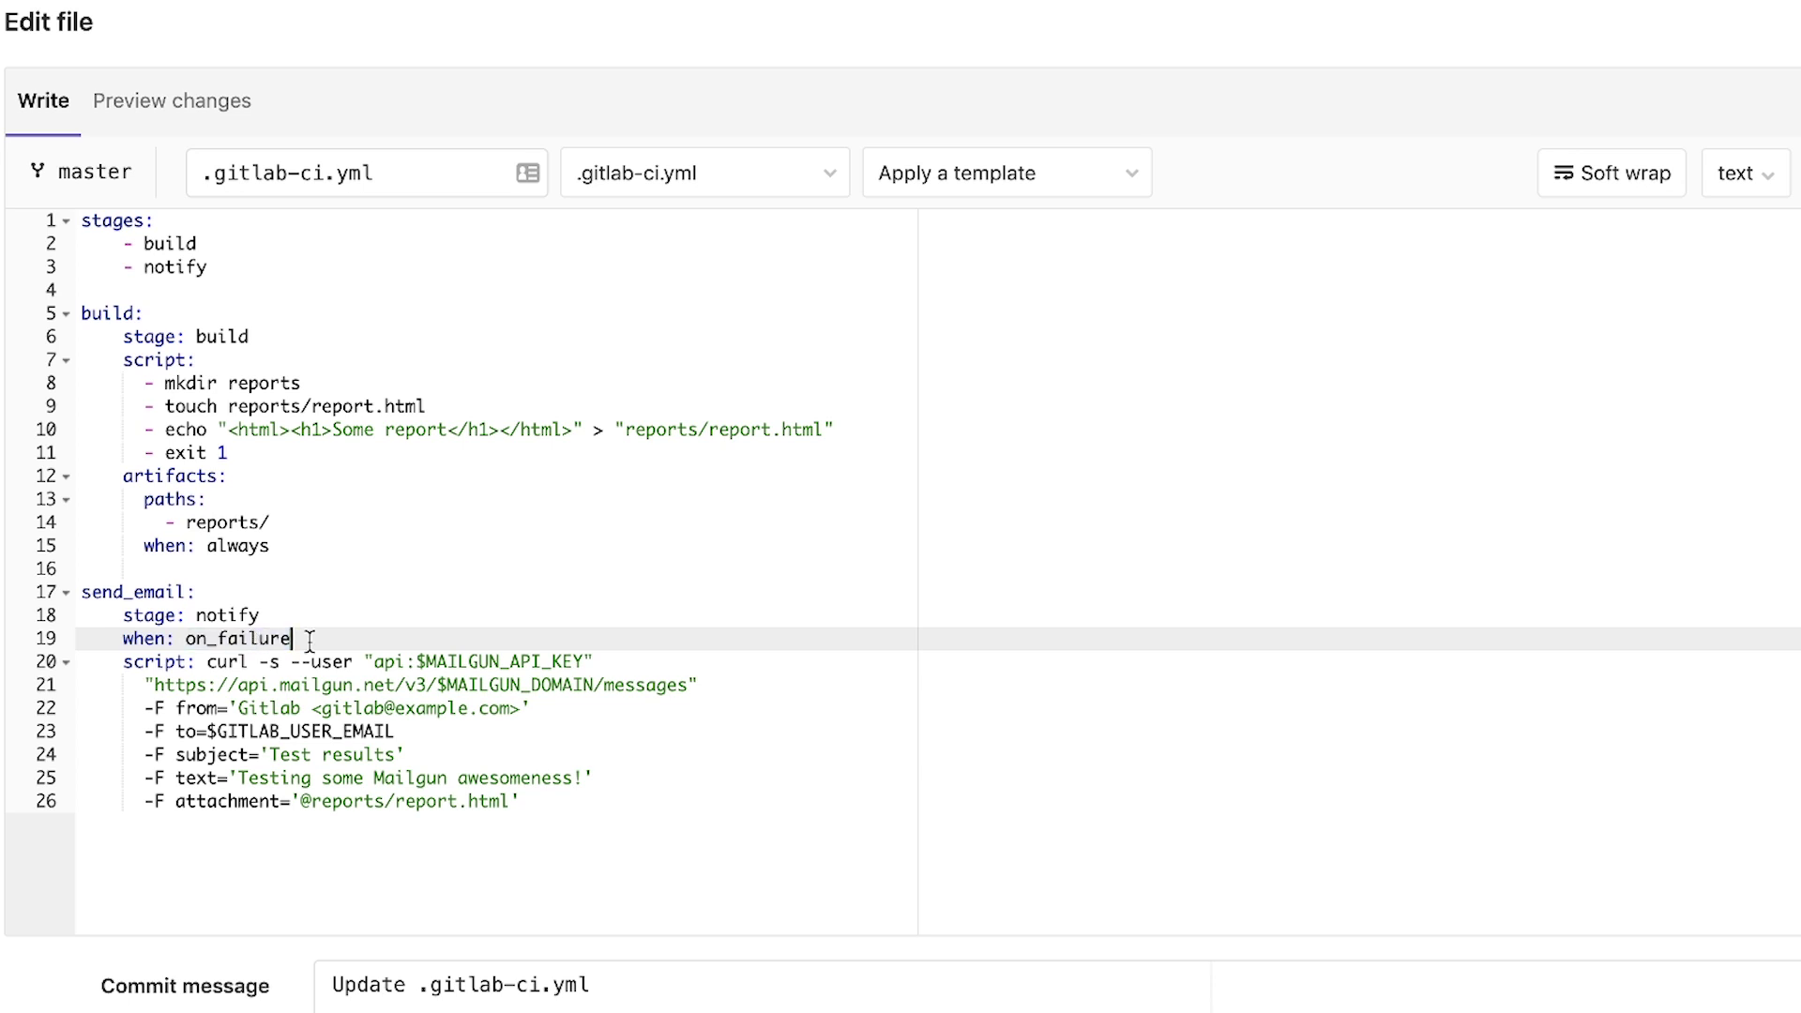
Step: Highlight the 'exit 1' line that forces the build job to fail
click(260, 454)
triple_click(259, 455)
click(391, 478)
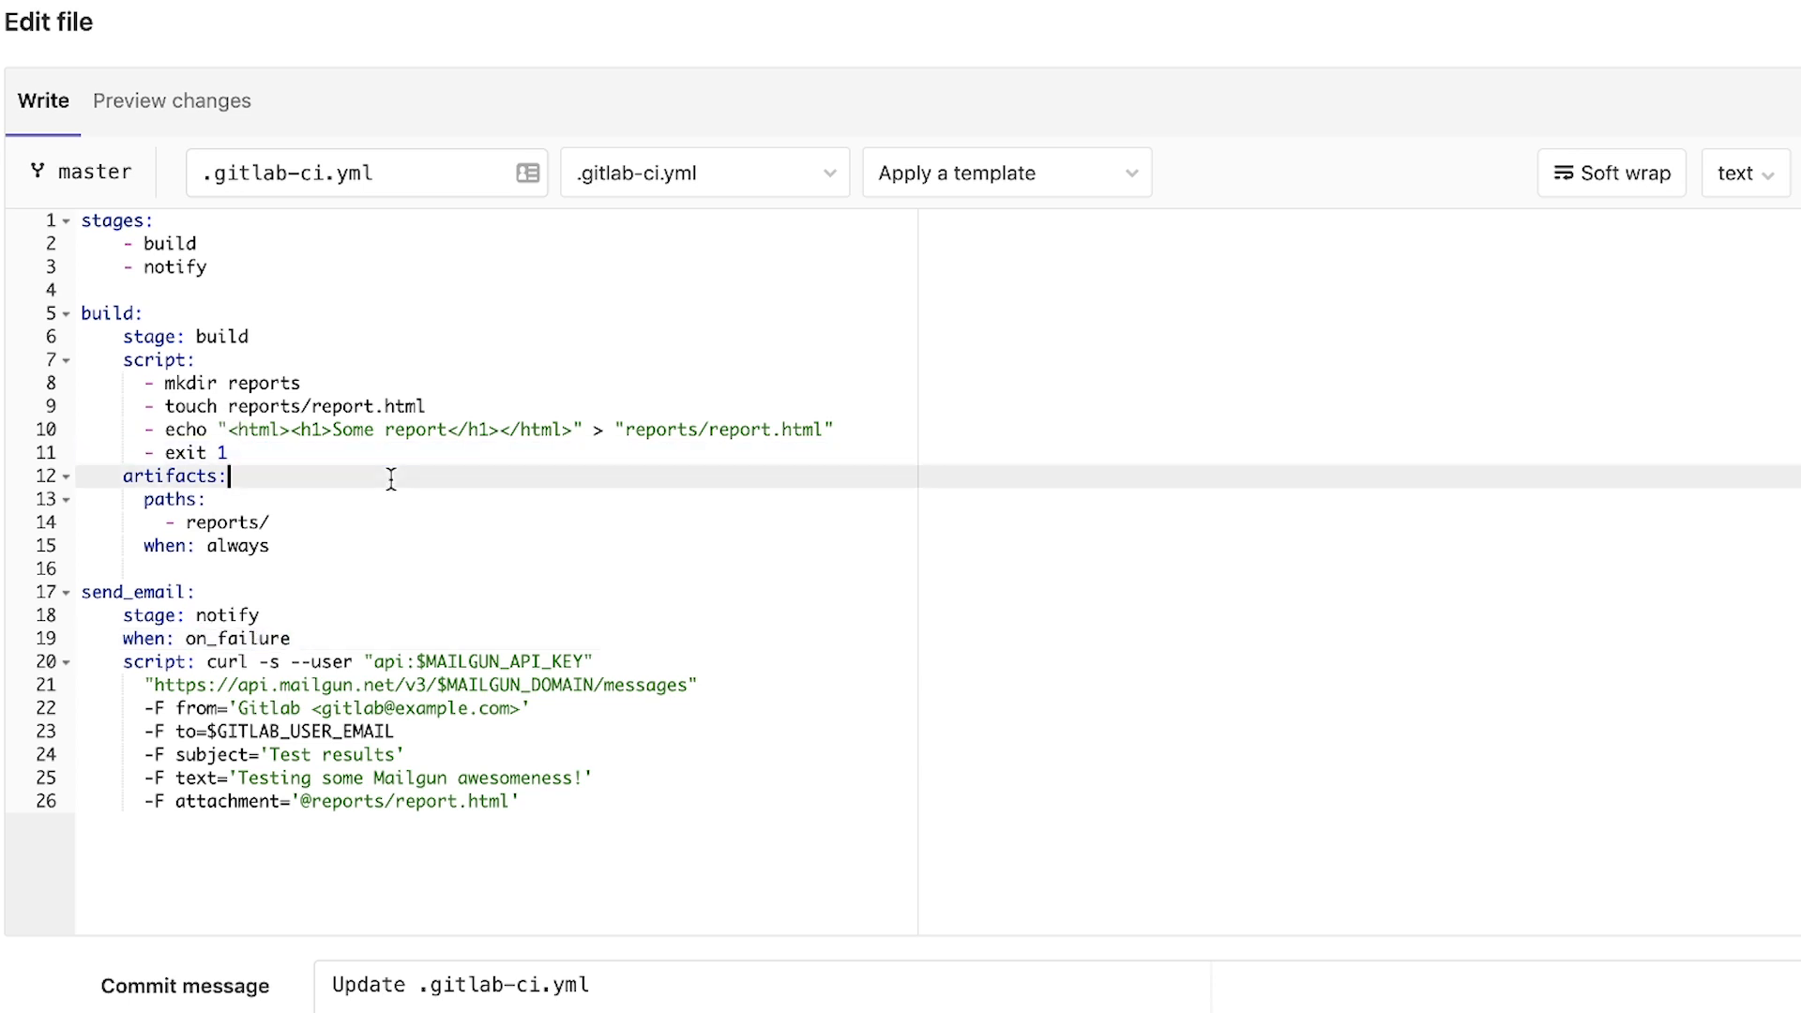